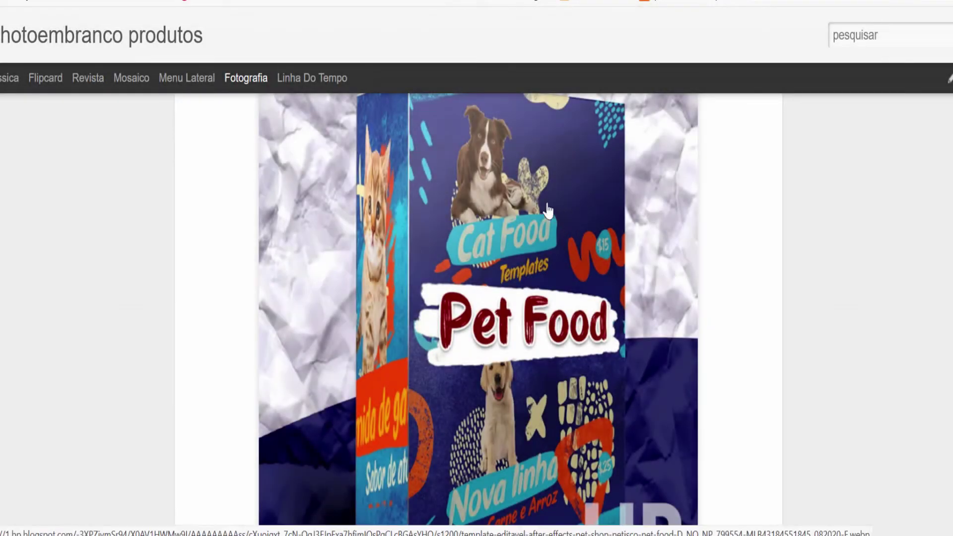
Scroll through the R$ 10,99 Pet Shop Petisco Pet Food listing on Mercado Livre
scroll(684, 285, down, 3)
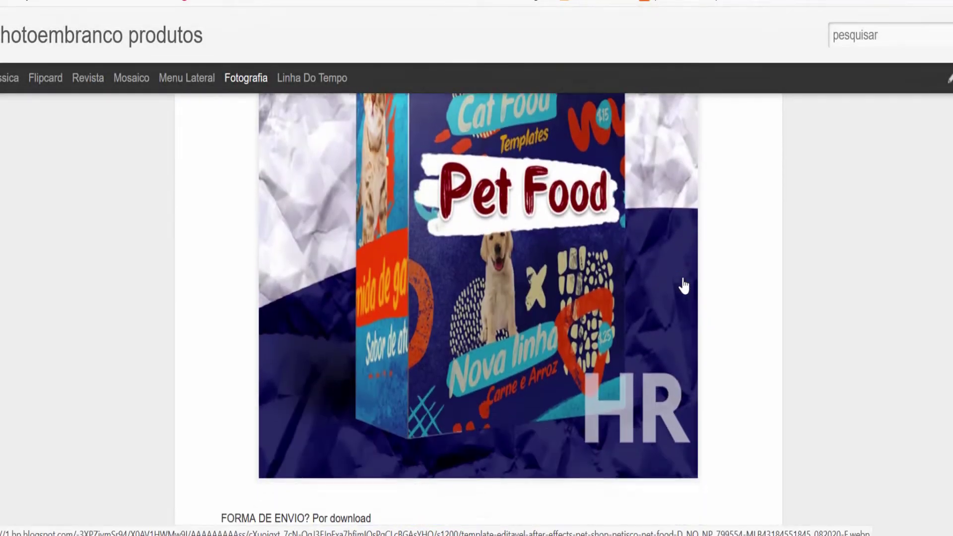
scroll(684, 286, up, 2)
scroll(683, 285, up, 3)
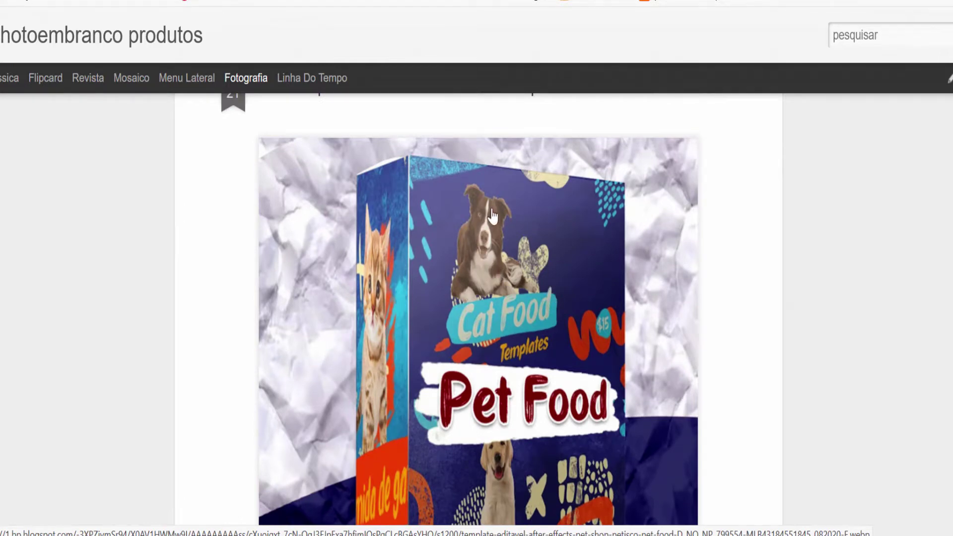
scroll(490, 247, down, 2)
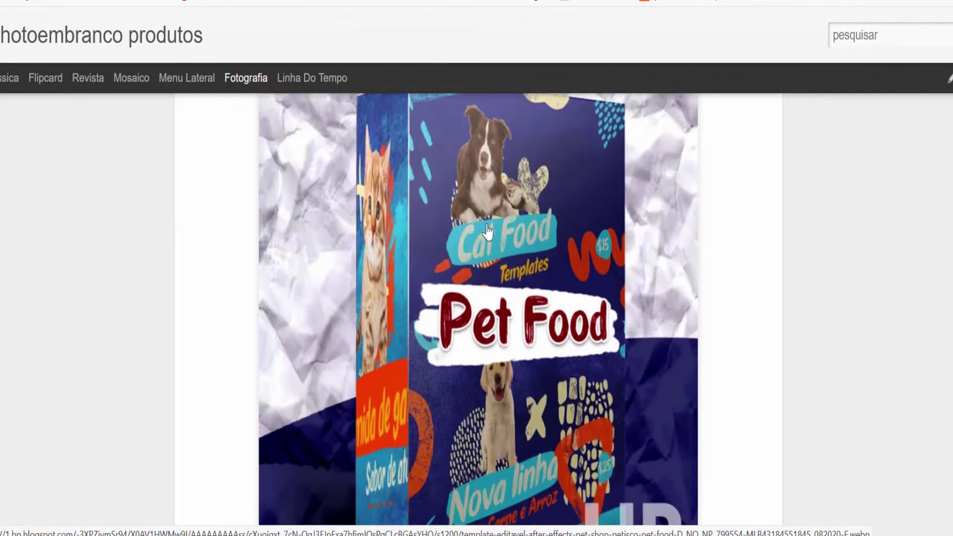
scroll(485, 187, up, 4)
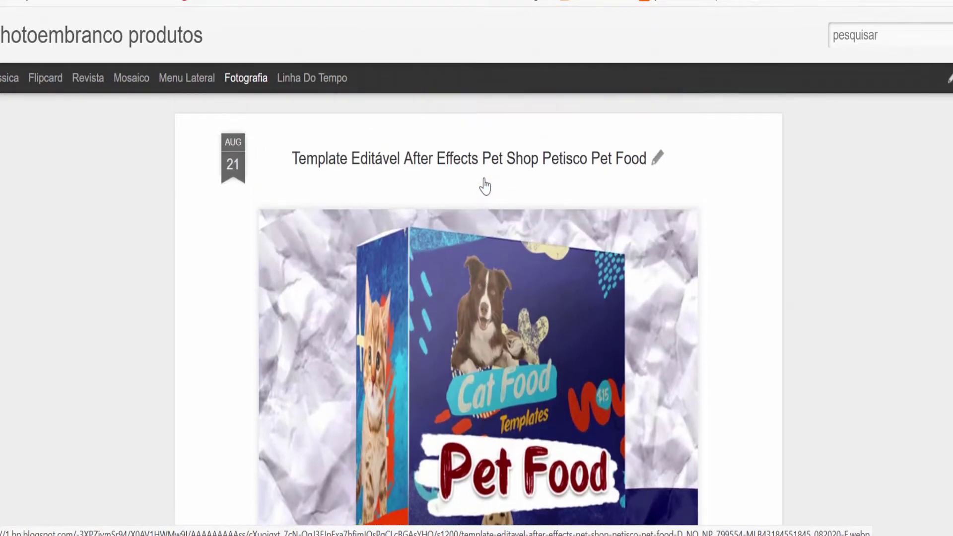
scroll(510, 243, down, 1)
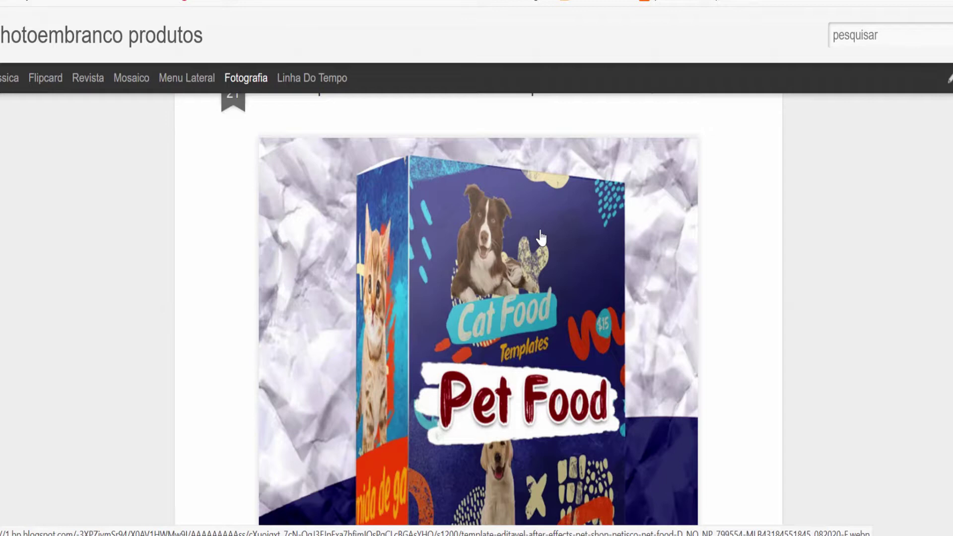
scroll(541, 238, down, 3)
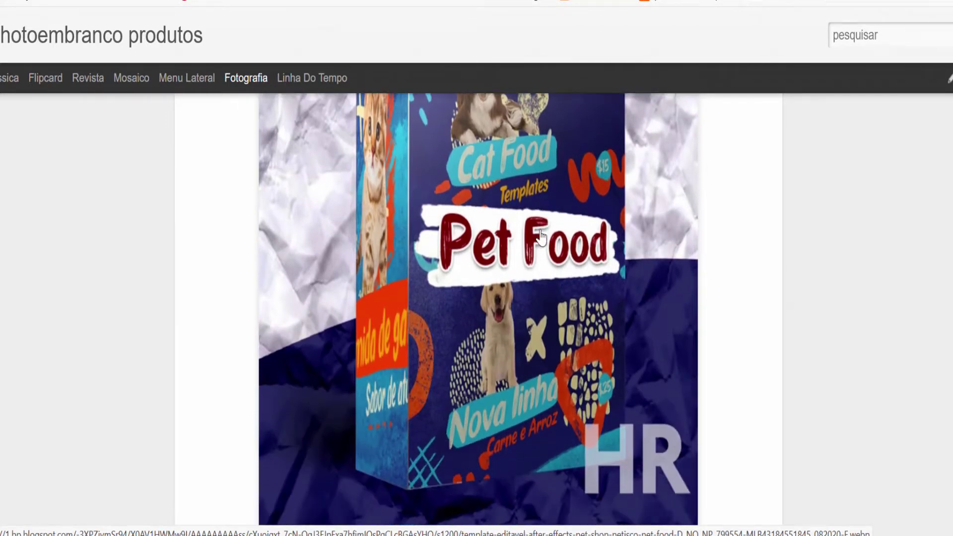
scroll(541, 238, up, 3)
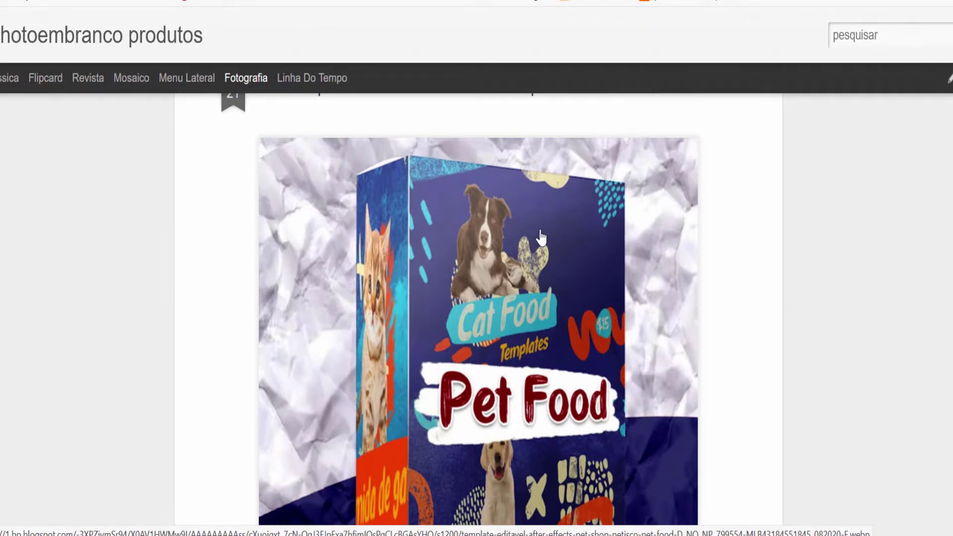
scroll(540, 238, down, 3)
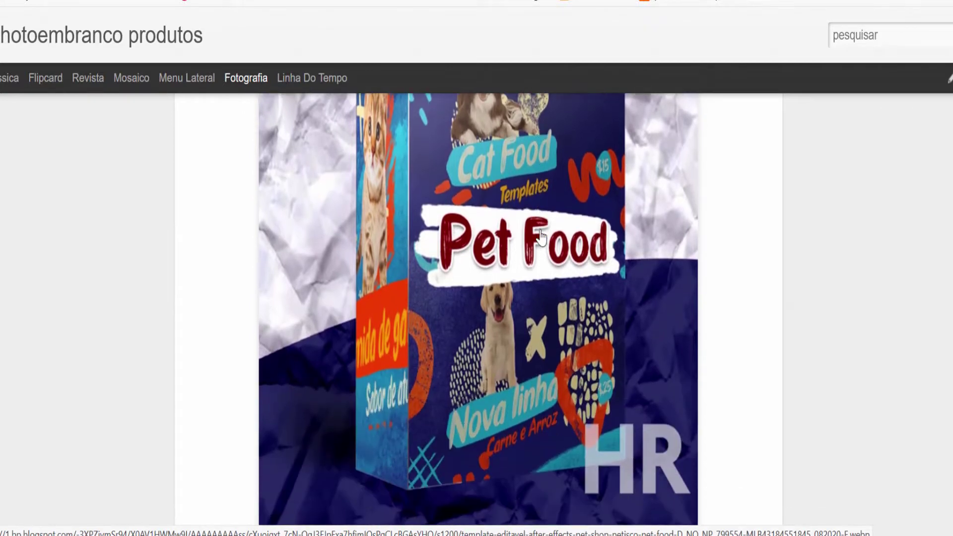
scroll(541, 238, up, 3)
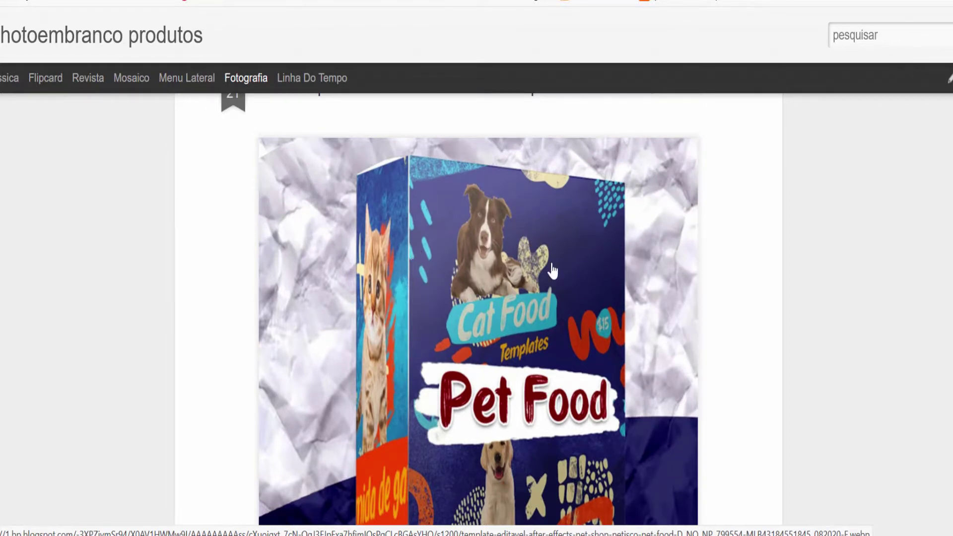
scroll(553, 270, down, 2)
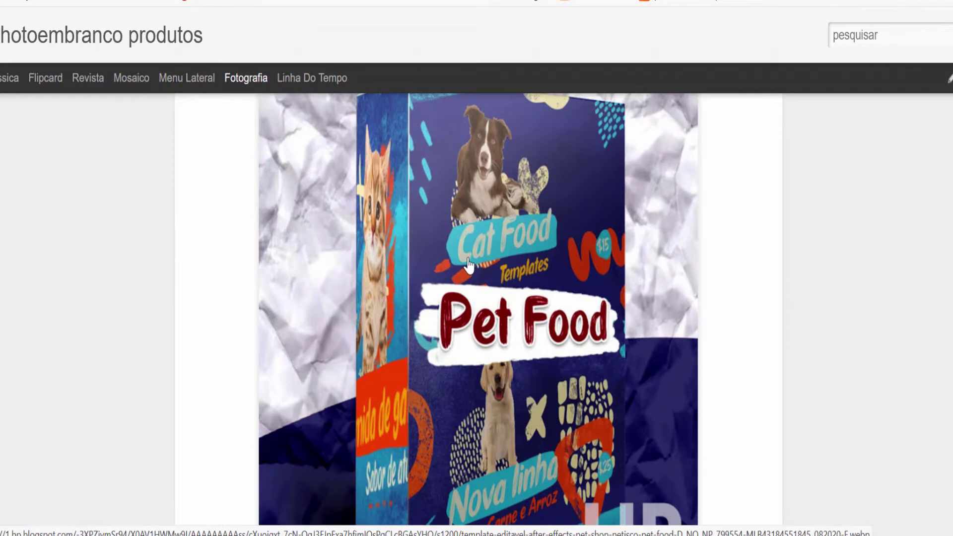
scroll(469, 266, down, 5)
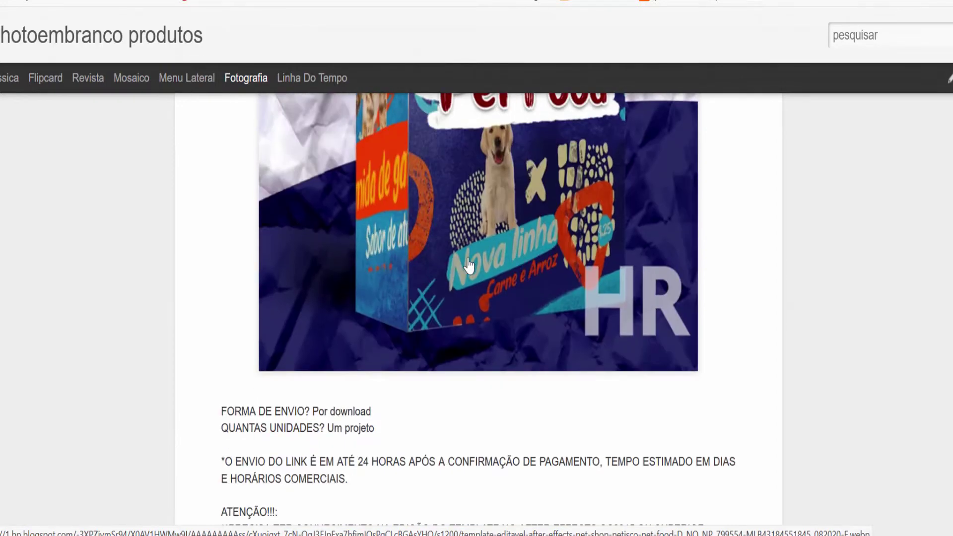
scroll(466, 264, down, 3)
scroll(437, 273, up, 1)
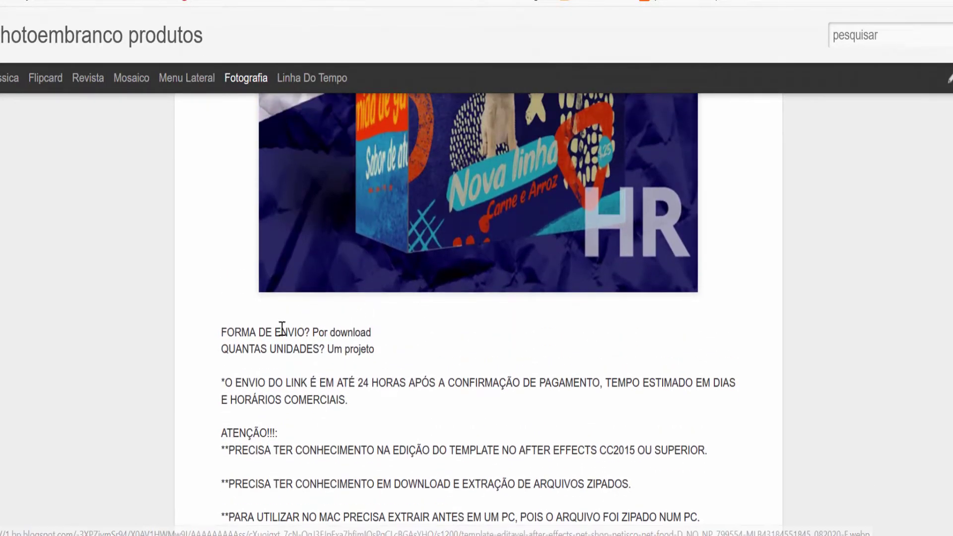
scroll(429, 308, down, 2)
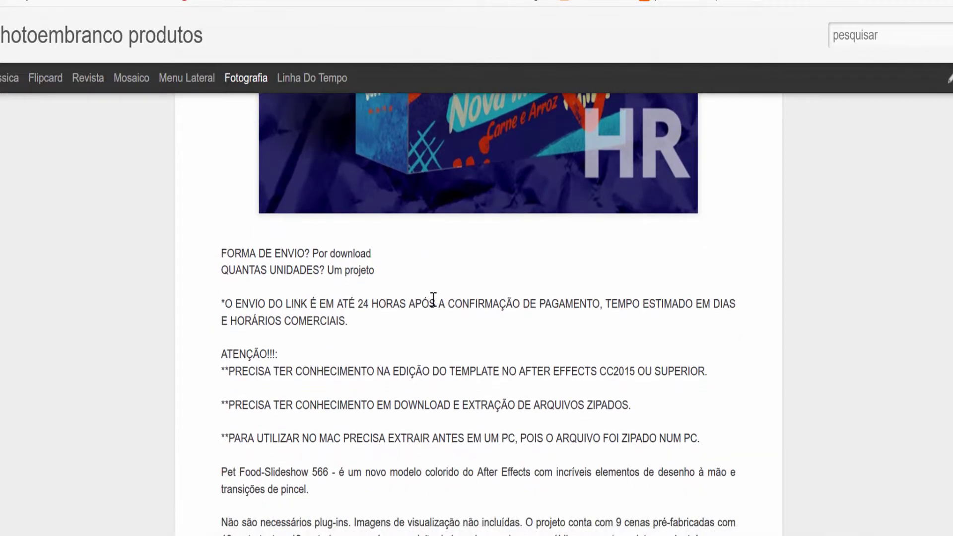
scroll(433, 298, down, 3)
scroll(433, 300, down, 2)
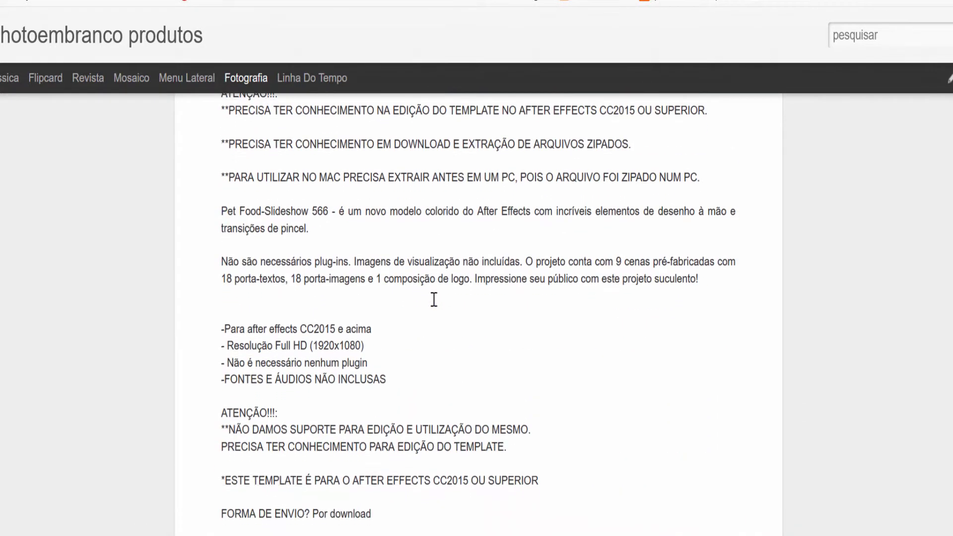
scroll(434, 304, down, 1)
scroll(432, 300, up, 2)
scroll(434, 300, up, 10)
scroll(449, 300, up, 3)
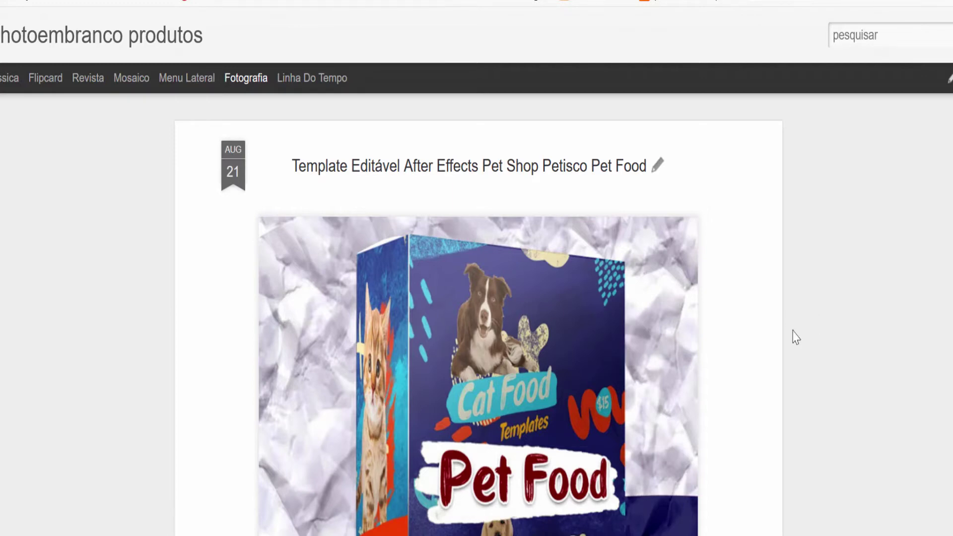
scroll(779, 290, up, 3)
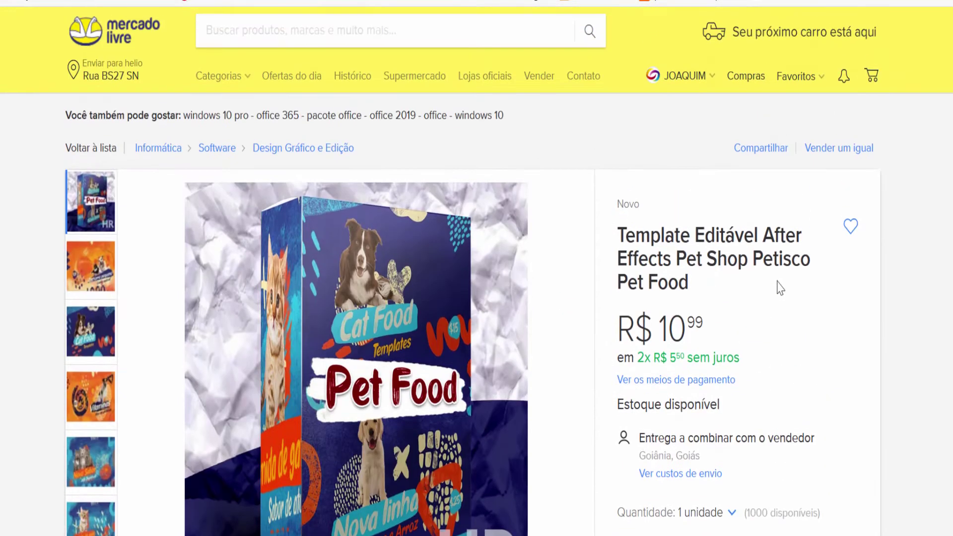
scroll(926, 319, down, 2)
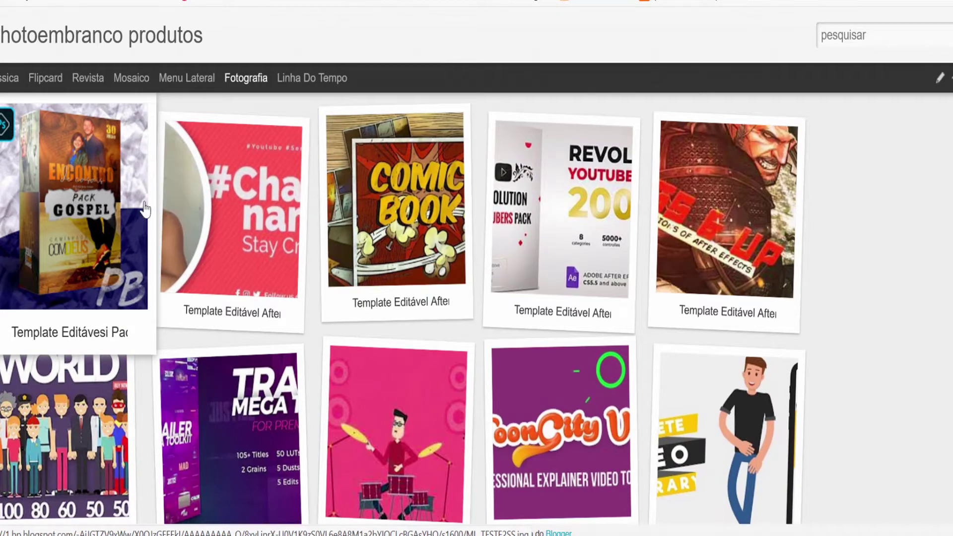
Open the Pack Gospel post and scroll through its 130 PSD templates offer
click(144, 209)
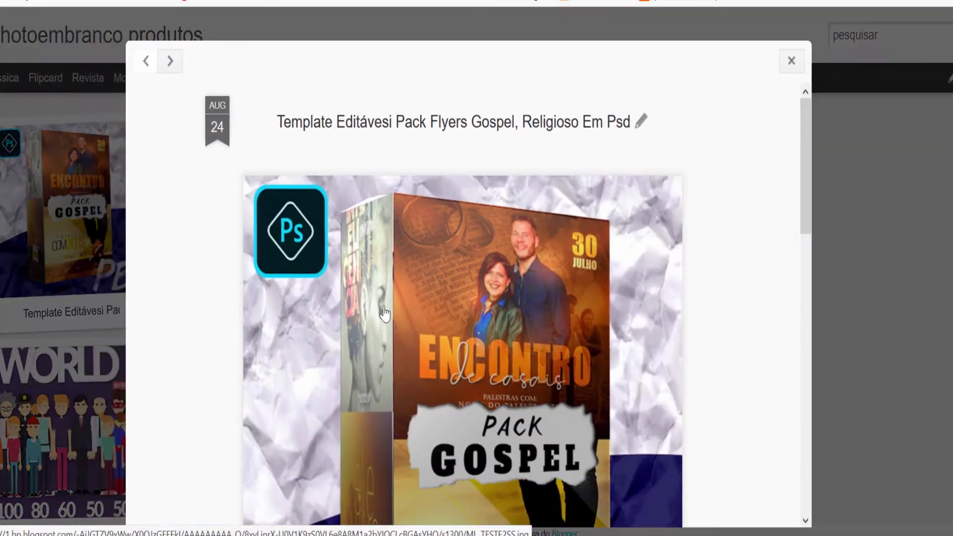
scroll(460, 312, down, 2)
scroll(460, 315, up, 2)
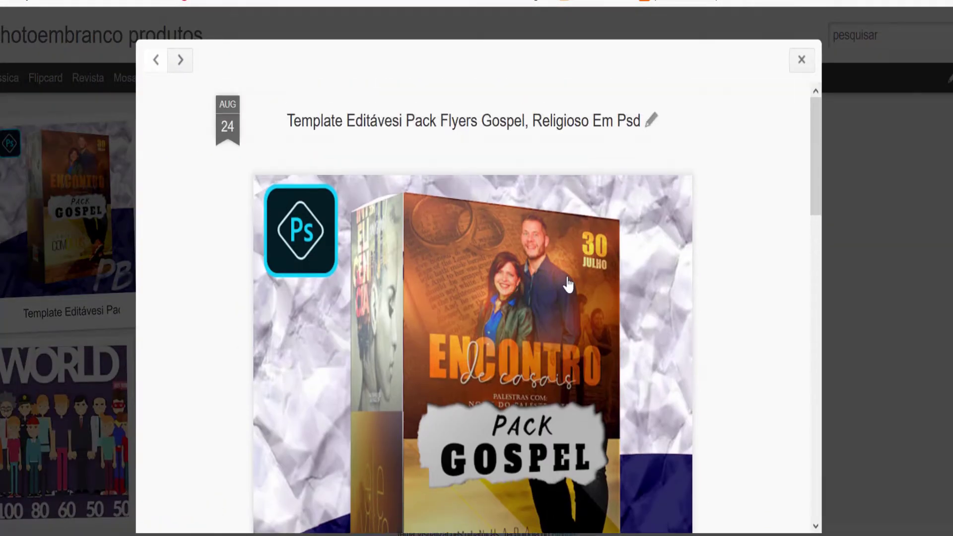
scroll(569, 285, down, 3)
scroll(404, 347, down, 3)
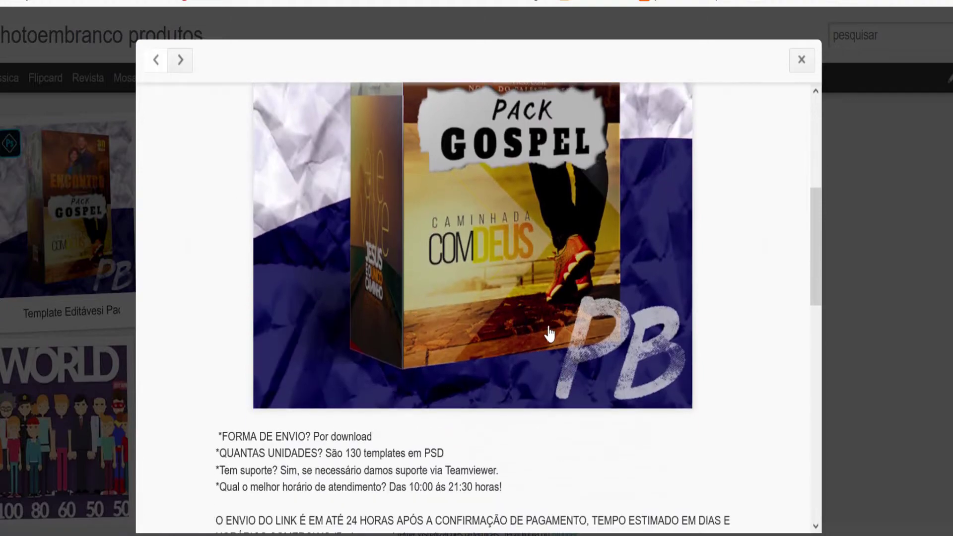
scroll(549, 333, down, 3)
scroll(549, 333, up, 3)
scroll(549, 333, down, 1)
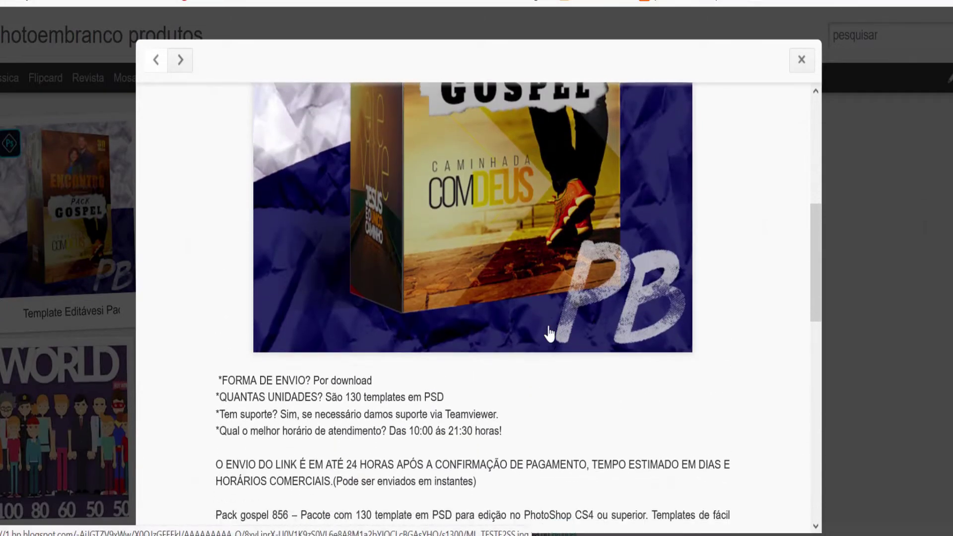
scroll(549, 333, up, 2)
scroll(533, 336, up, 3)
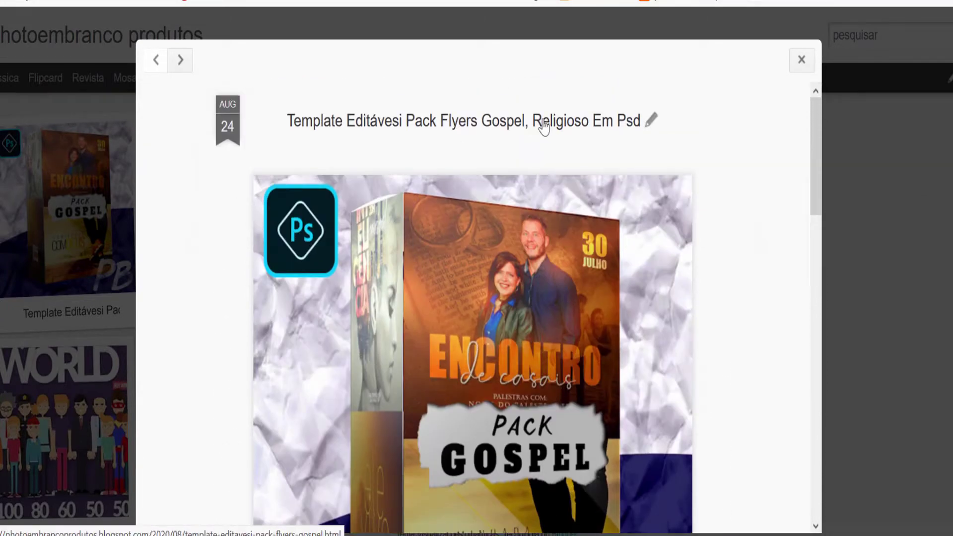
scroll(411, 340, down, 5)
scroll(421, 357, down, 3)
scroll(411, 356, up, 1)
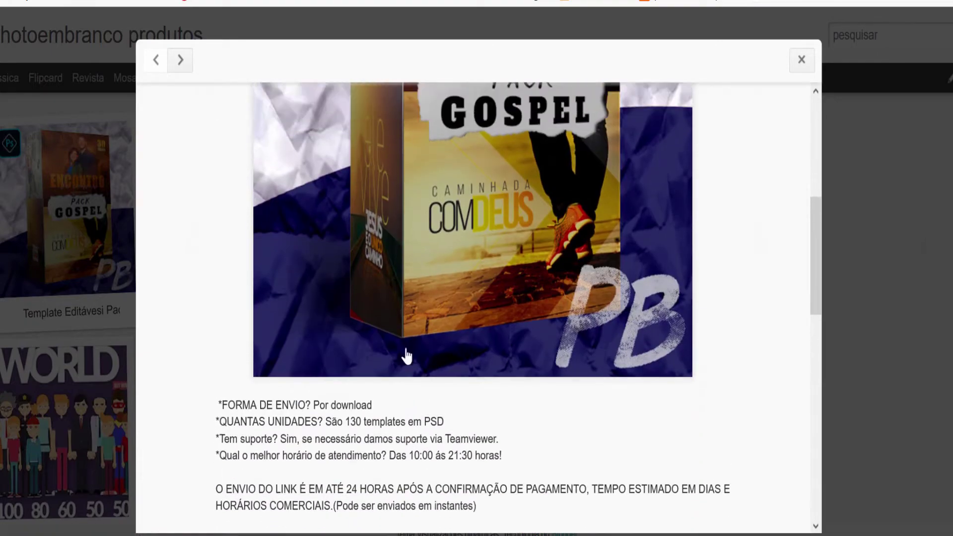
scroll(472, 249, up, 2)
scroll(472, 249, down, 10)
scroll(475, 248, down, 7)
Scroll the Pack Gospel post back up to its product image and close the popup
scroll(472, 248, up, 3)
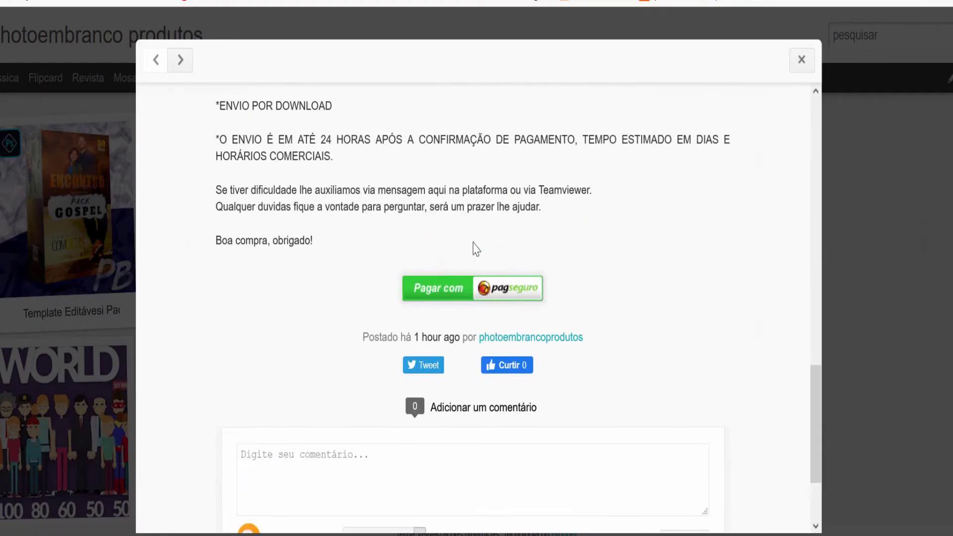
scroll(472, 248, up, 3)
scroll(335, 344, up, 2)
scroll(367, 342, up, 2)
scroll(447, 343, up, 3)
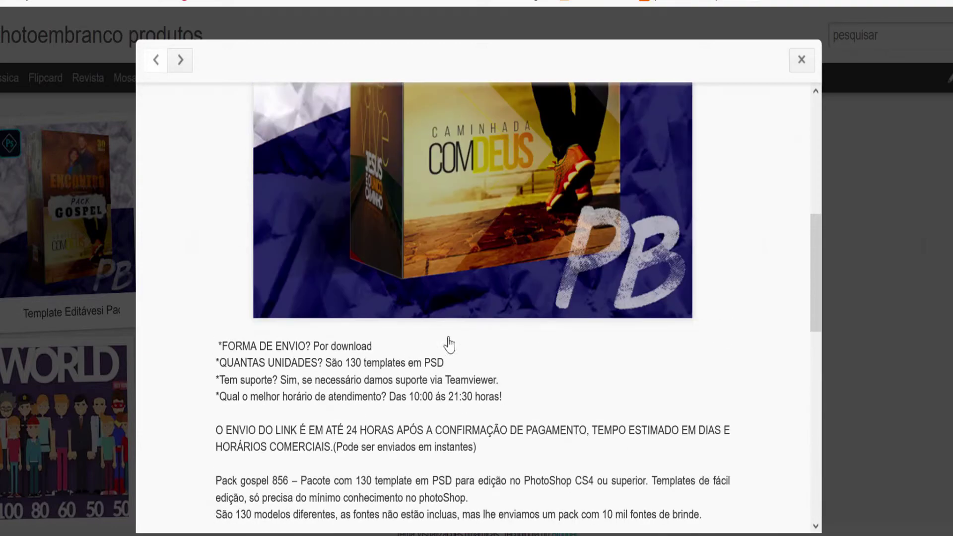
scroll(476, 351, down, 2)
scroll(461, 370, down, 6)
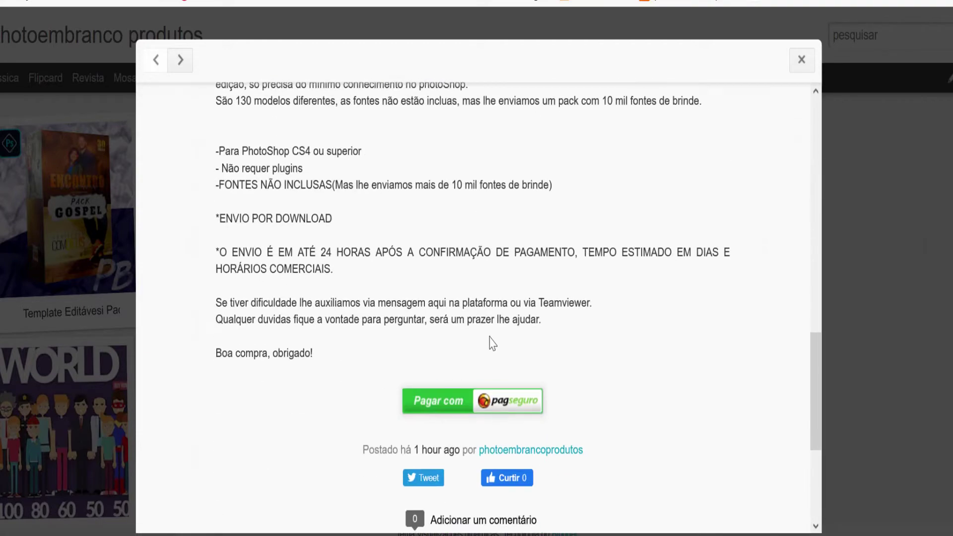
scroll(519, 310, up, 3)
scroll(517, 313, up, 2)
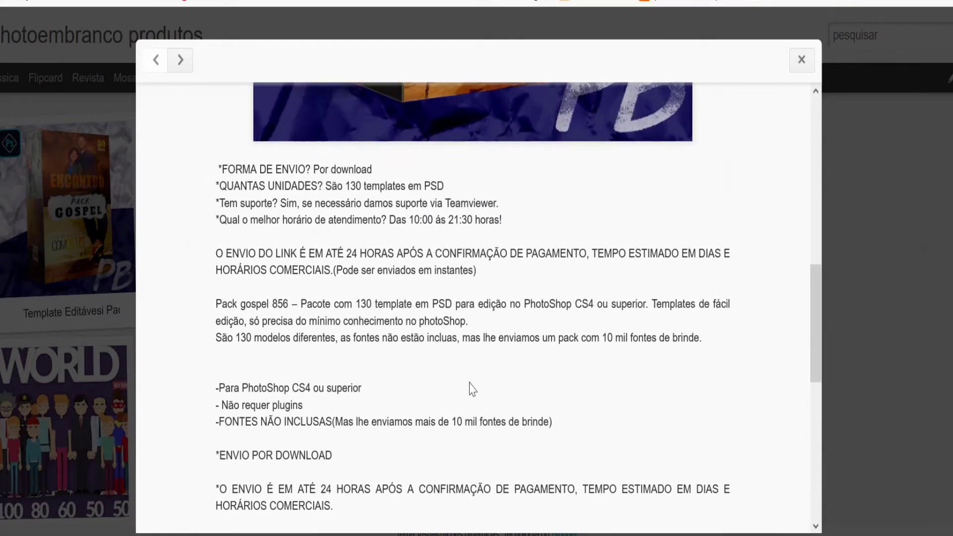
scroll(472, 390, down, 3)
scroll(511, 412, down, 4)
scroll(506, 400, up, 3)
scroll(477, 405, up, 2)
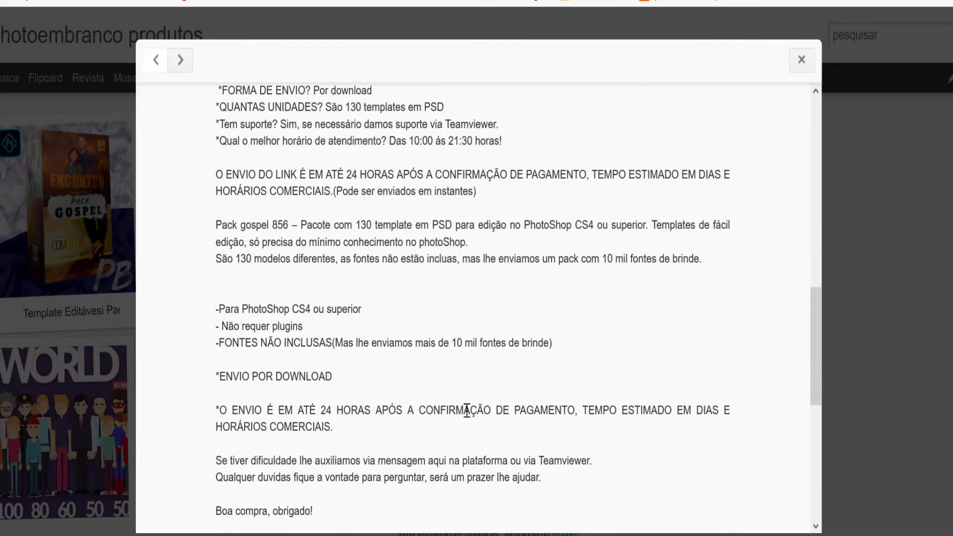
scroll(481, 260, up, 4)
scroll(508, 273, up, 2)
scroll(515, 233, up, 4)
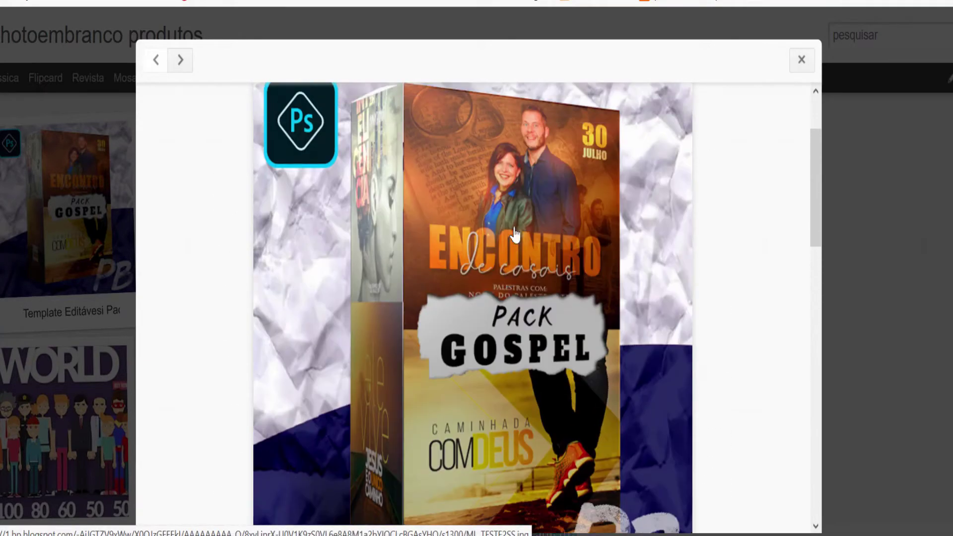
click(918, 214)
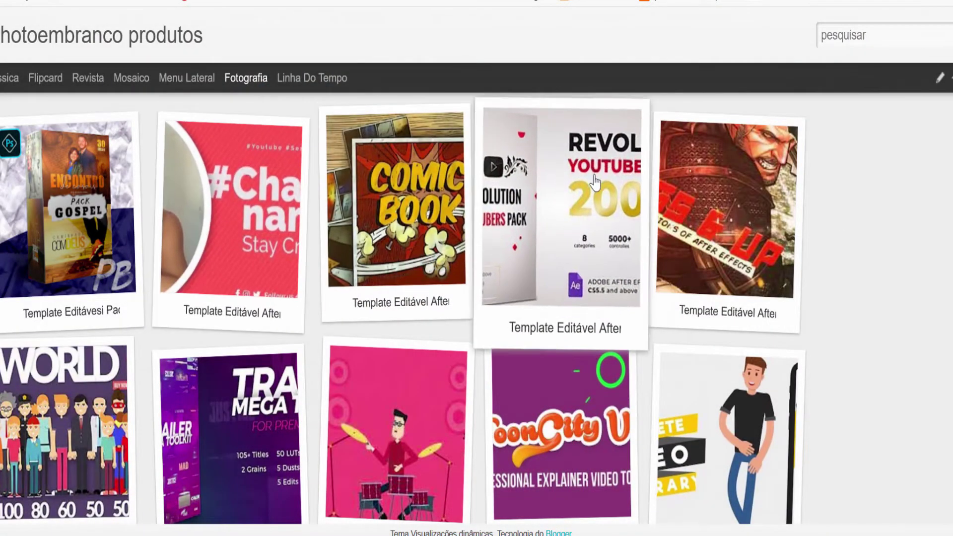
scroll(377, 181, down, 5)
scroll(600, 198, down, 6)
scroll(599, 198, up, 5)
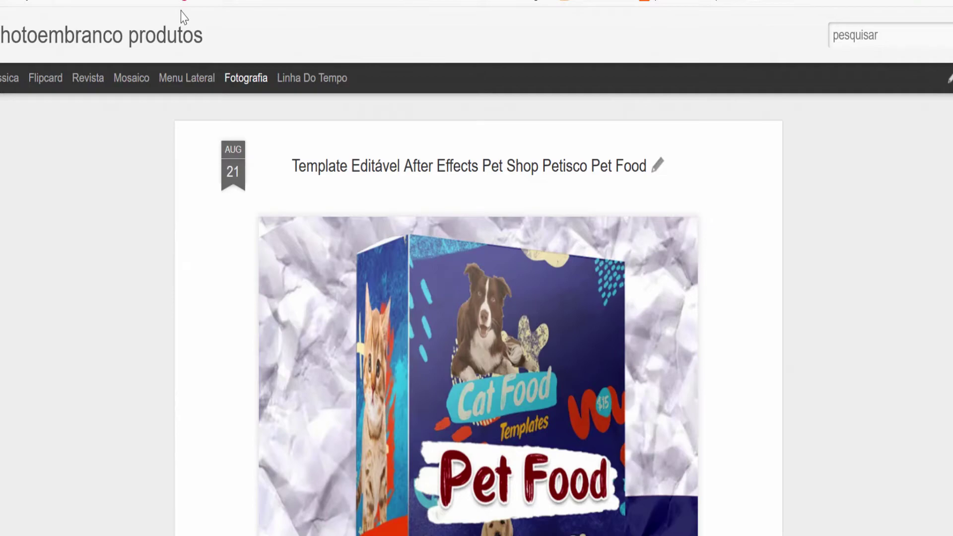
key(alt+Left)
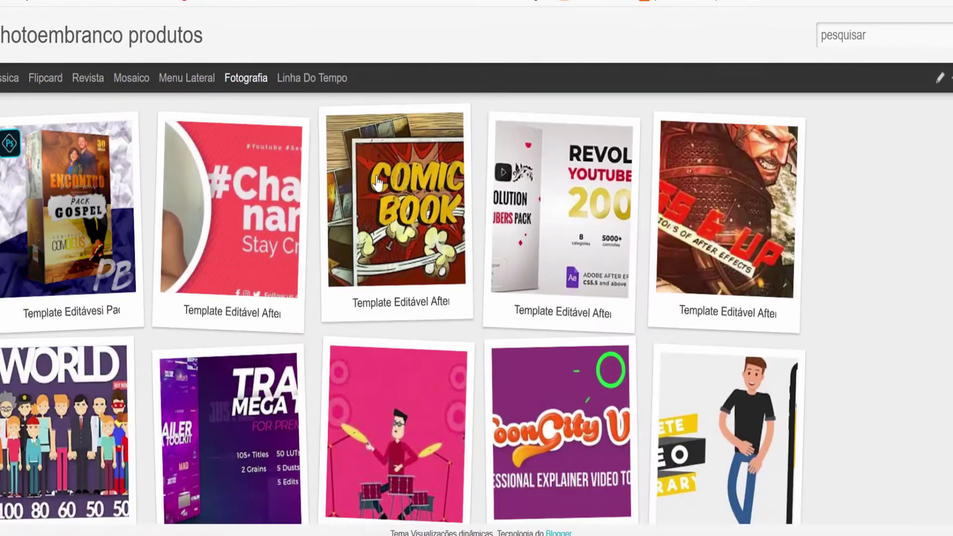
scroll(611, 238, down, 3)
scroll(778, 278, down, 5)
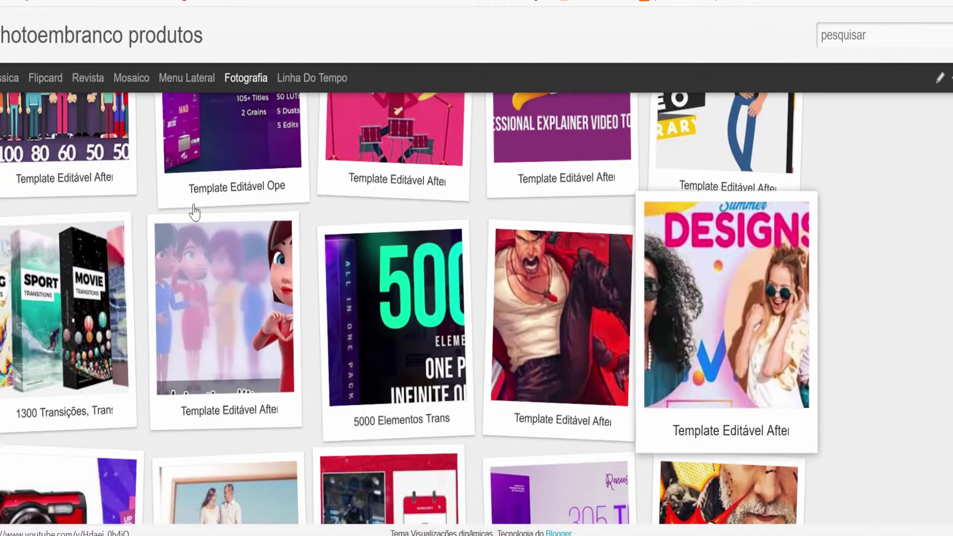
scroll(297, 223, up, 5)
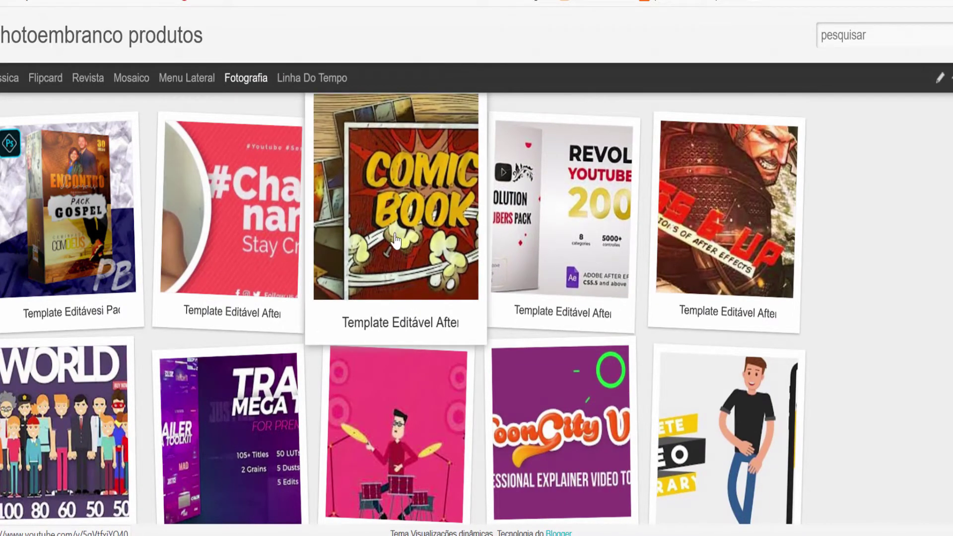
scroll(436, 245, down, 5)
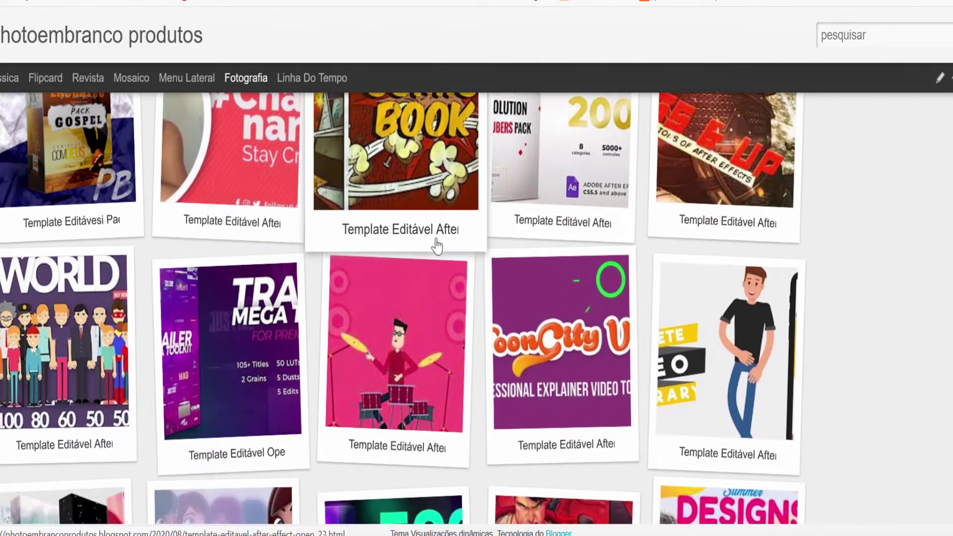
scroll(311, 278, down, 4)
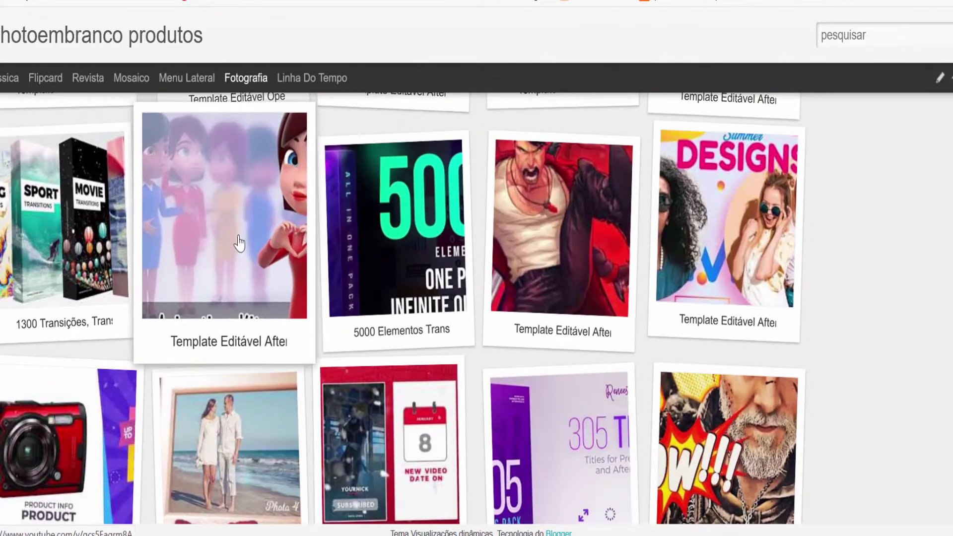
scroll(243, 242, down, 4)
scroll(293, 248, down, 3)
scroll(347, 255, down, 5)
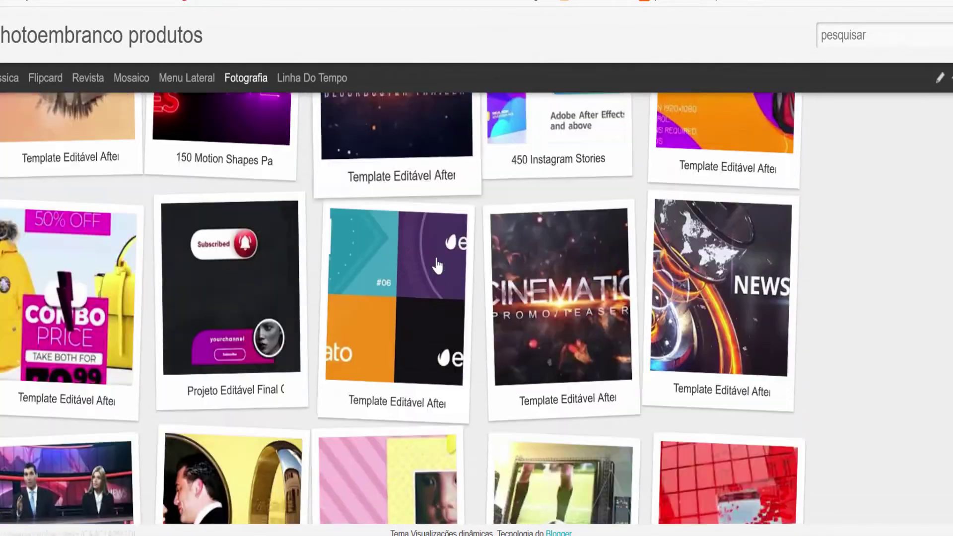
scroll(397, 262, down, 5)
scroll(436, 265, down, 5)
scroll(334, 246, up, 3)
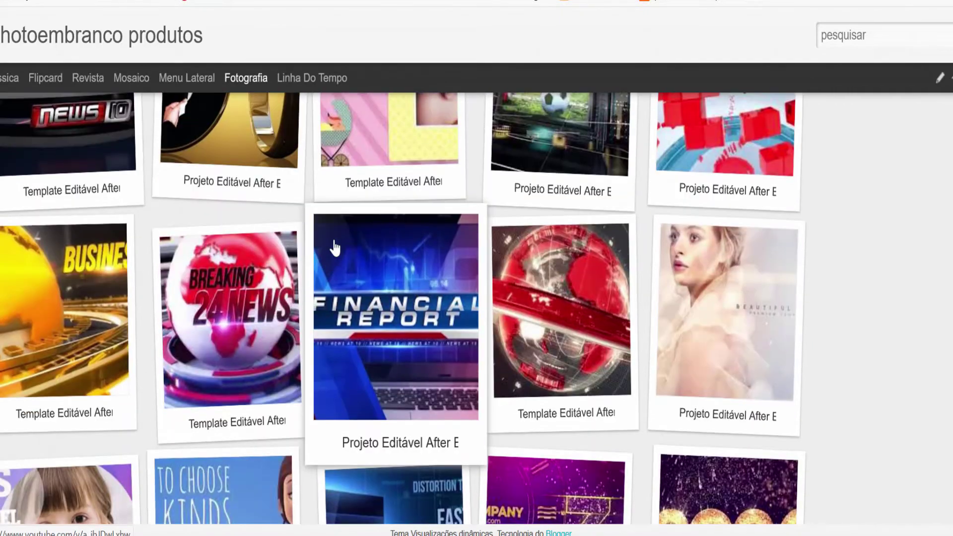
scroll(377, 248, down, 6)
scroll(415, 252, down, 4)
scroll(415, 251, down, 4)
scroll(415, 251, down, 5)
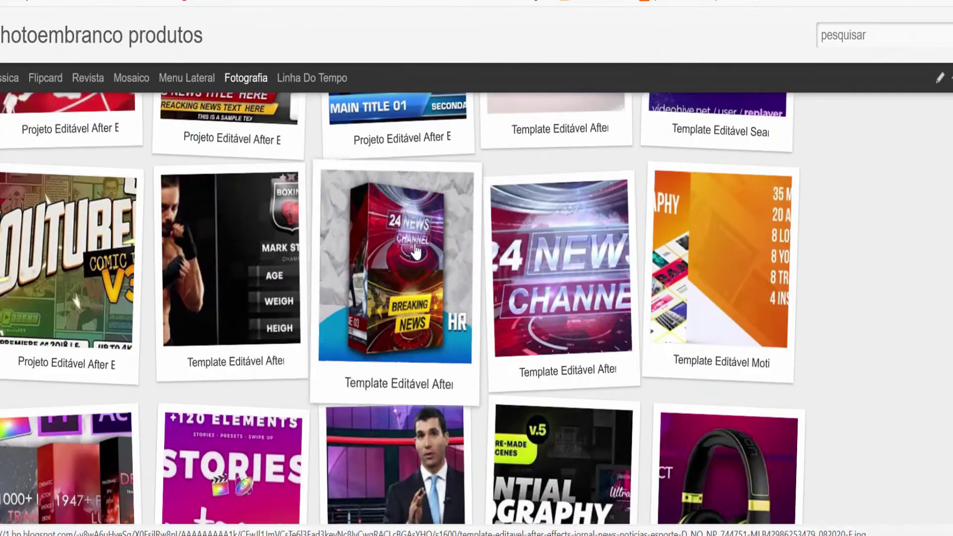
scroll(415, 252, down, 5)
scroll(416, 251, down, 4)
scroll(415, 251, down, 4)
scroll(415, 252, down, 5)
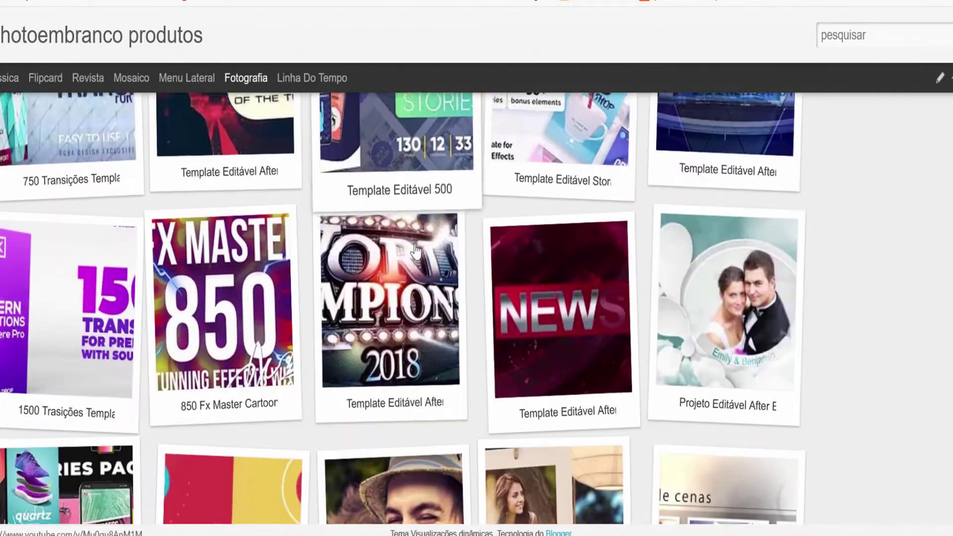
scroll(416, 252, down, 3)
scroll(415, 251, down, 3)
scroll(415, 252, down, 5)
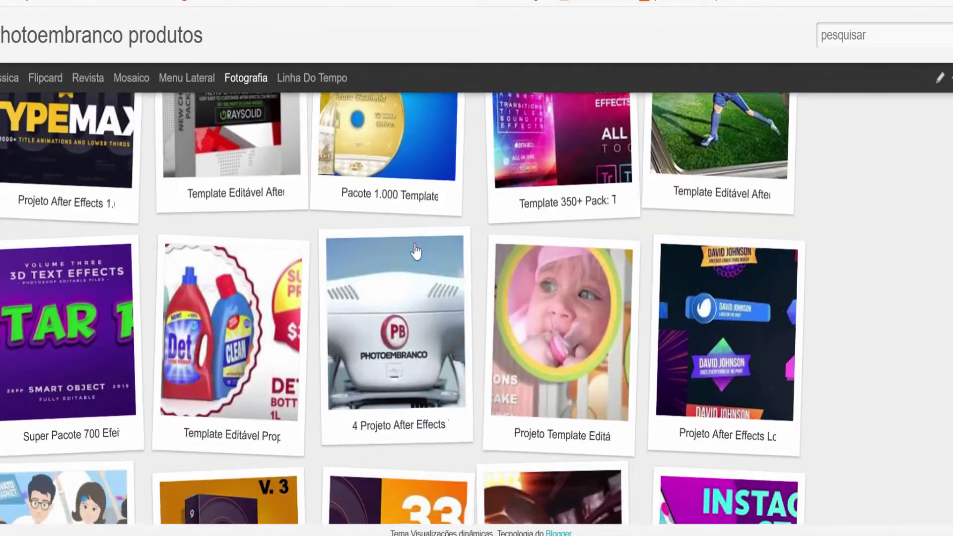
scroll(415, 252, down, 5)
scroll(415, 251, down, 1)
Open the Template Pack Stories post from the grid and scroll through it
scroll(415, 251, down, 3)
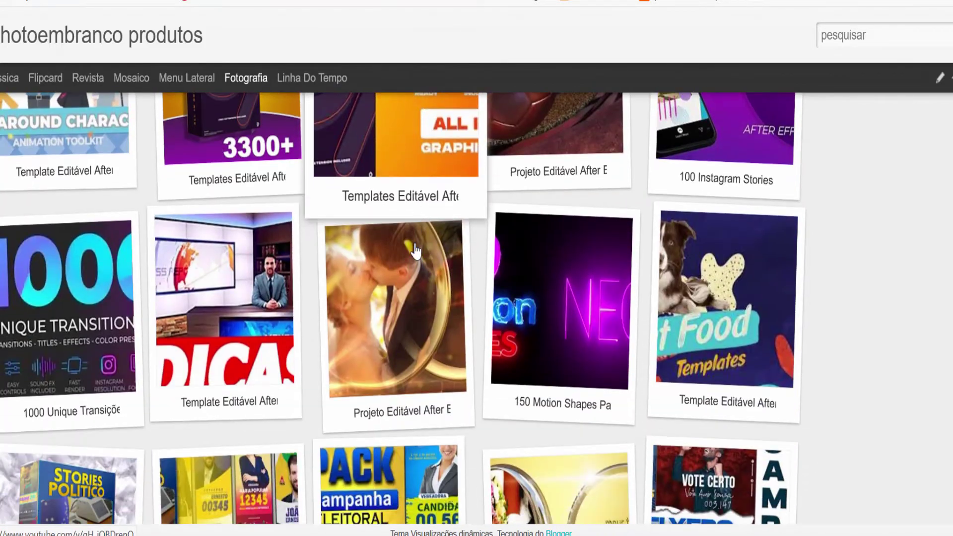
scroll(415, 252, down, 4)
scroll(416, 251, down, 3)
scroll(416, 252, up, 1)
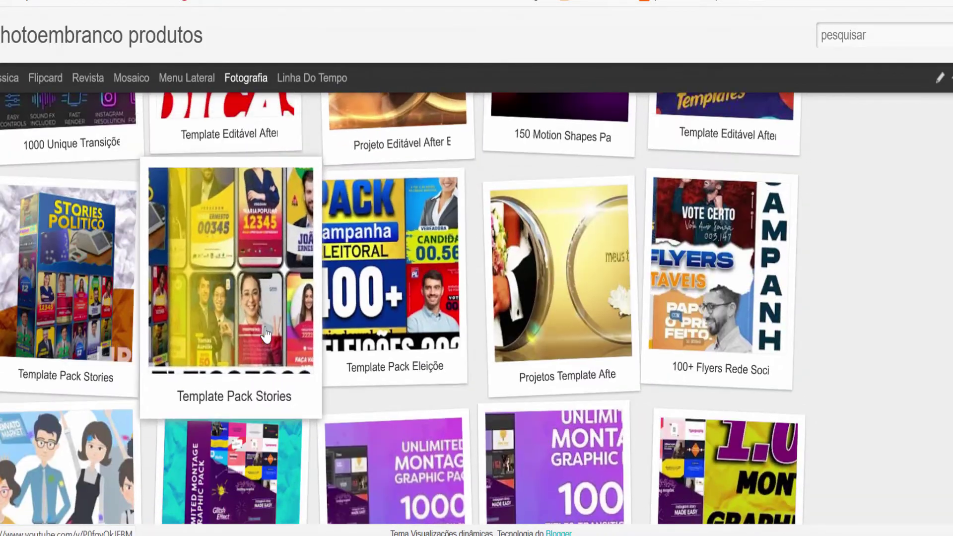
click(312, 318)
scroll(516, 298, down, 5)
scroll(521, 296, down, 1)
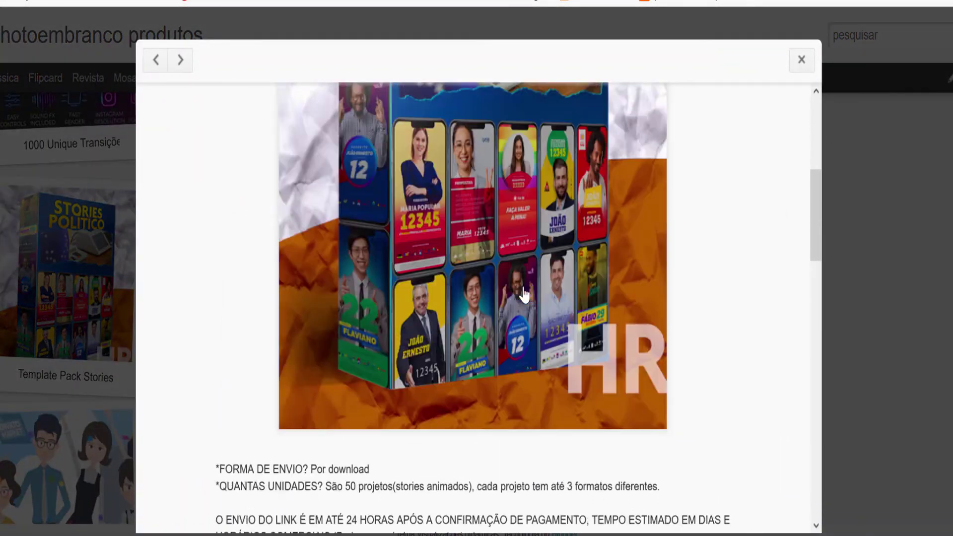
scroll(524, 293, up, 5)
scroll(524, 294, up, 2)
scroll(523, 294, down, 4)
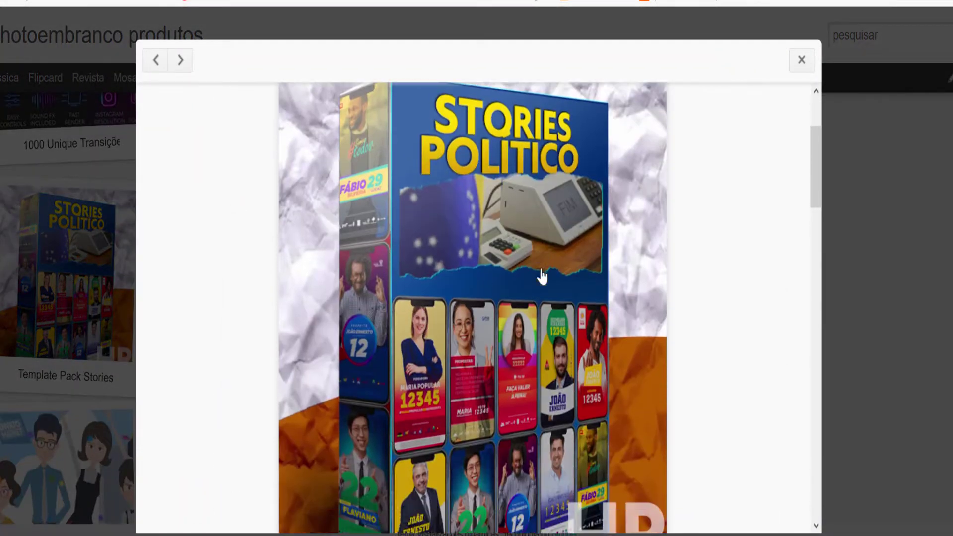
Play the '50 Stories animados' video, jump it to 1:00, then close the post
key(ctrl+a)
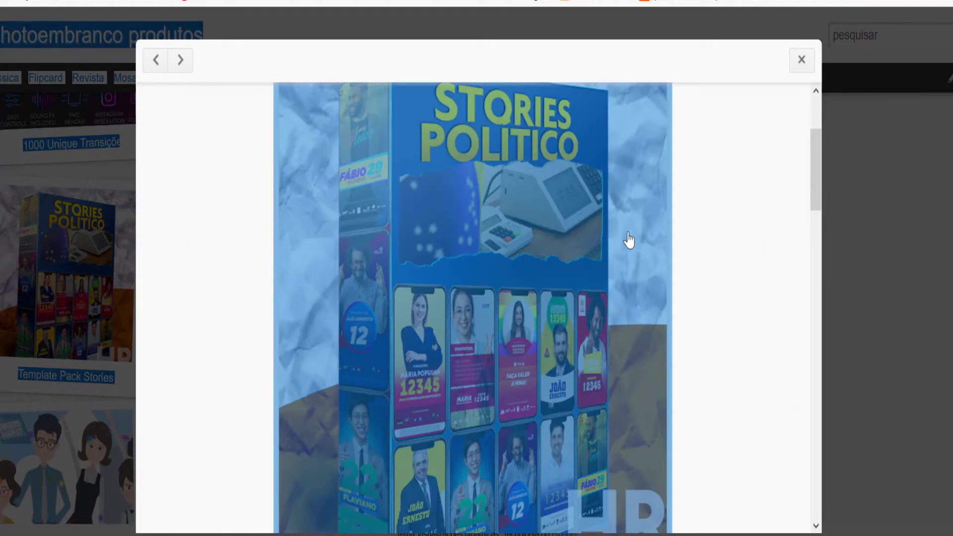
click(737, 248)
mouse_move(813, 186)
mouse_down()
mouse_move(831, 329)
mouse_move(820, 412)
mouse_up()
click(473, 318)
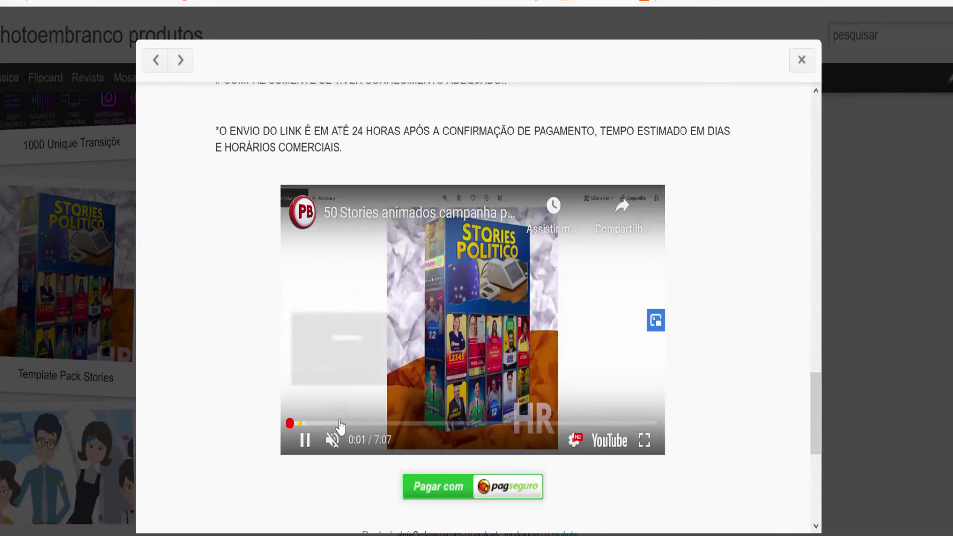
click(340, 423)
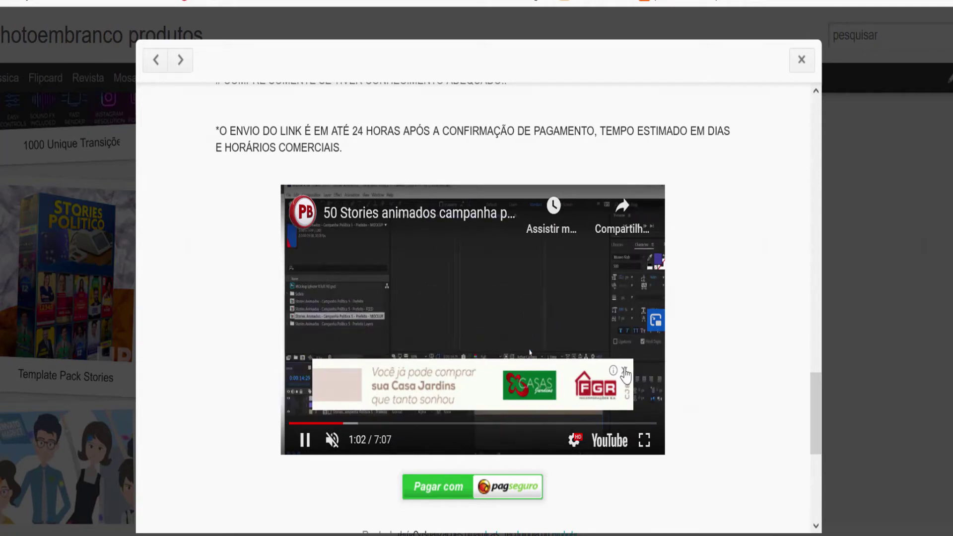
click(810, 62)
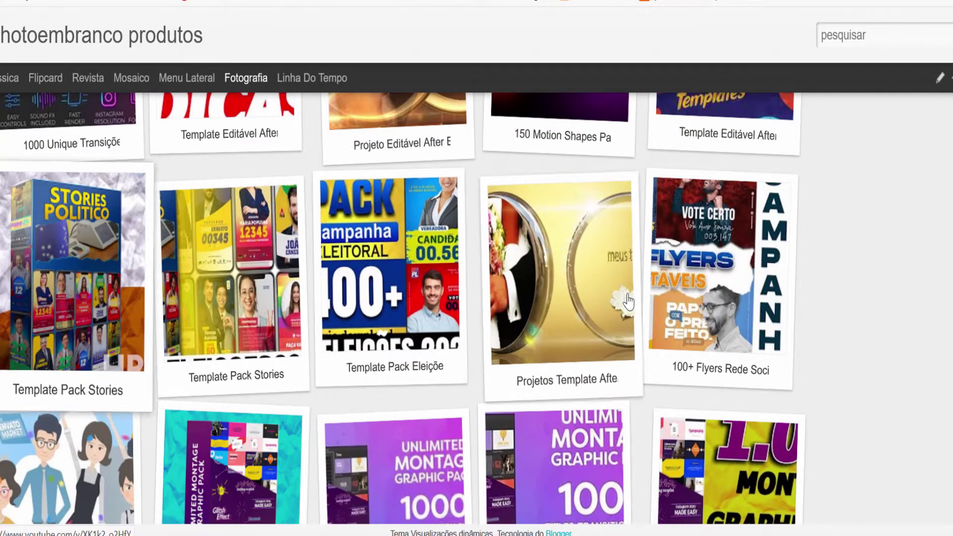
View the Template Pack Eleições Políticas post and close it
click(397, 308)
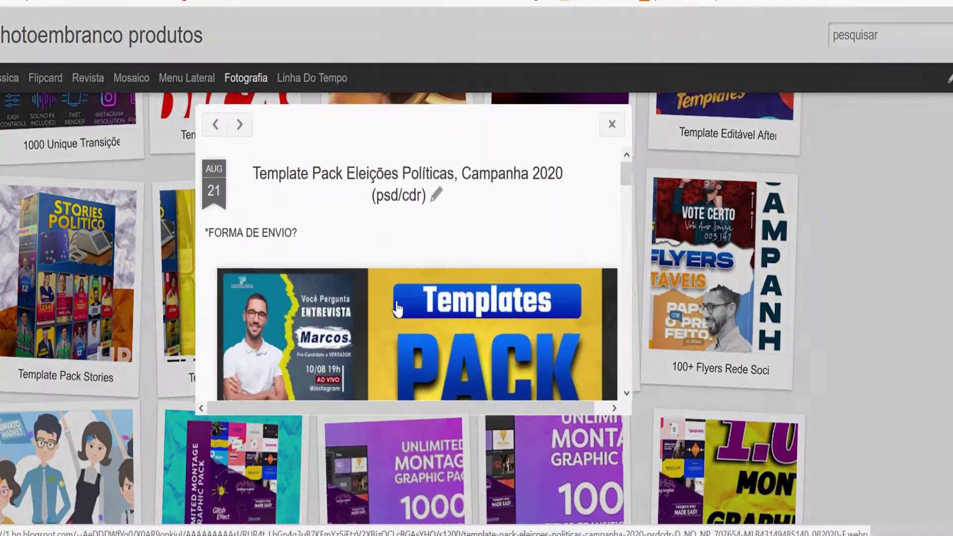
scroll(497, 287, down, 10)
scroll(501, 284, down, 3)
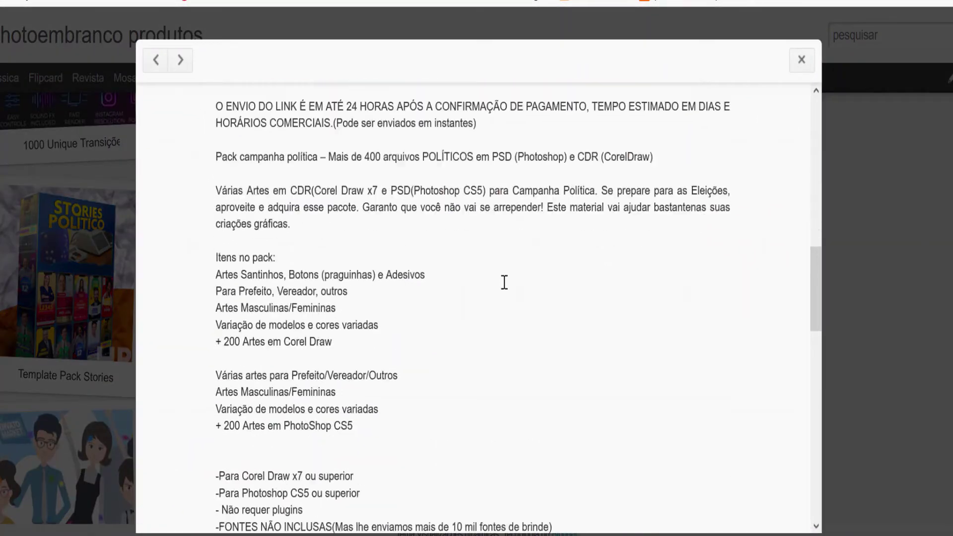
scroll(503, 282, down, 5)
scroll(505, 286, down, 5)
scroll(506, 286, up, 3)
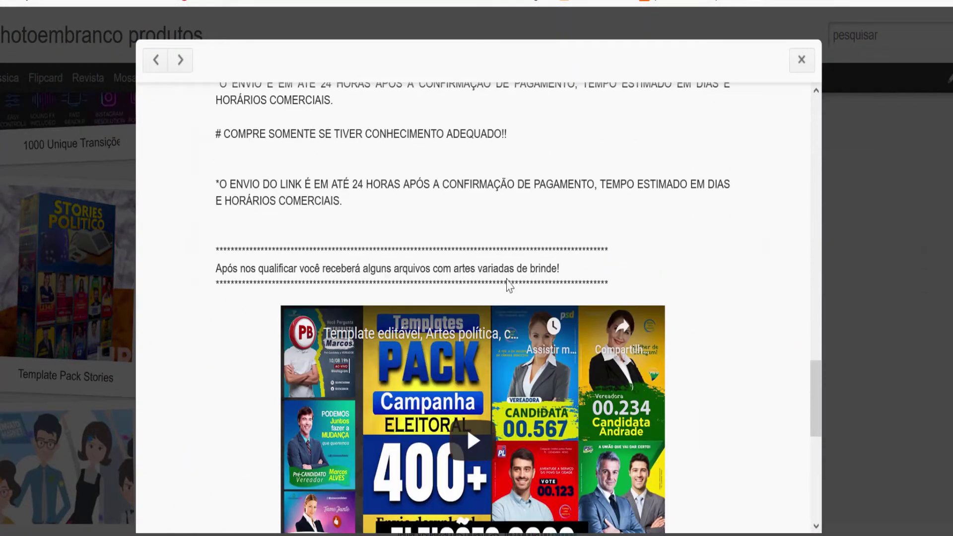
scroll(507, 280, up, 5)
scroll(507, 280, up, 5)
scroll(507, 280, up, 5)
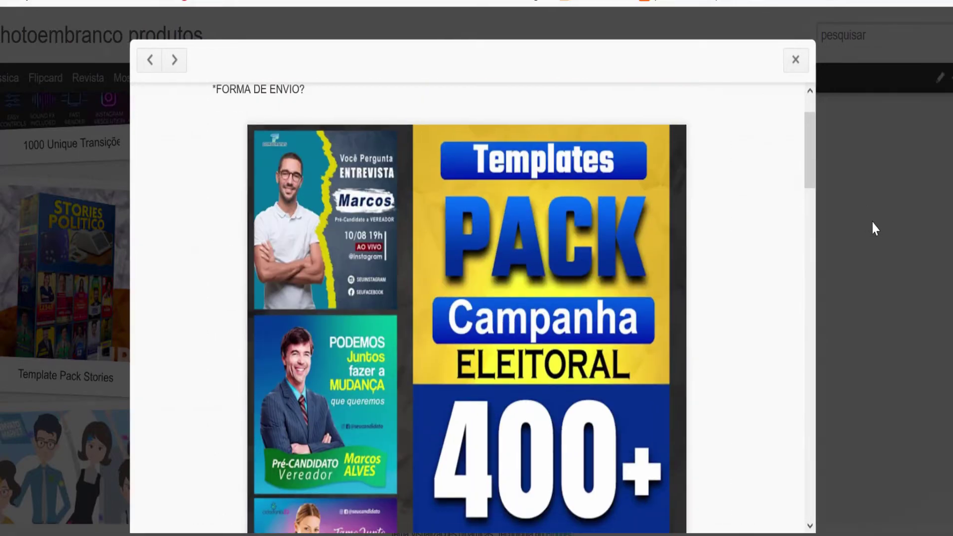
click(872, 222)
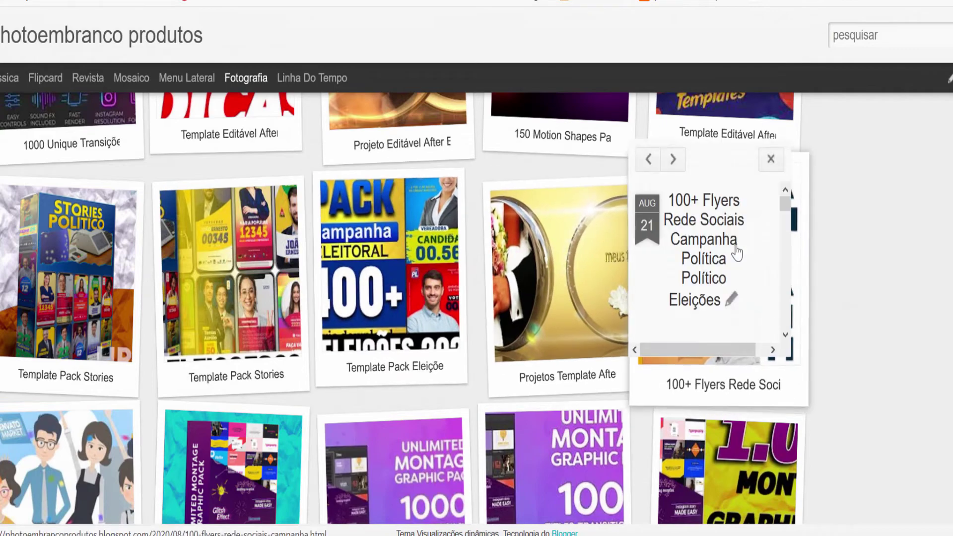
View the 100+ Flyers Rede Sociais post and close it
click(737, 253)
scroll(645, 277, down, 3)
scroll(611, 302, down, 10)
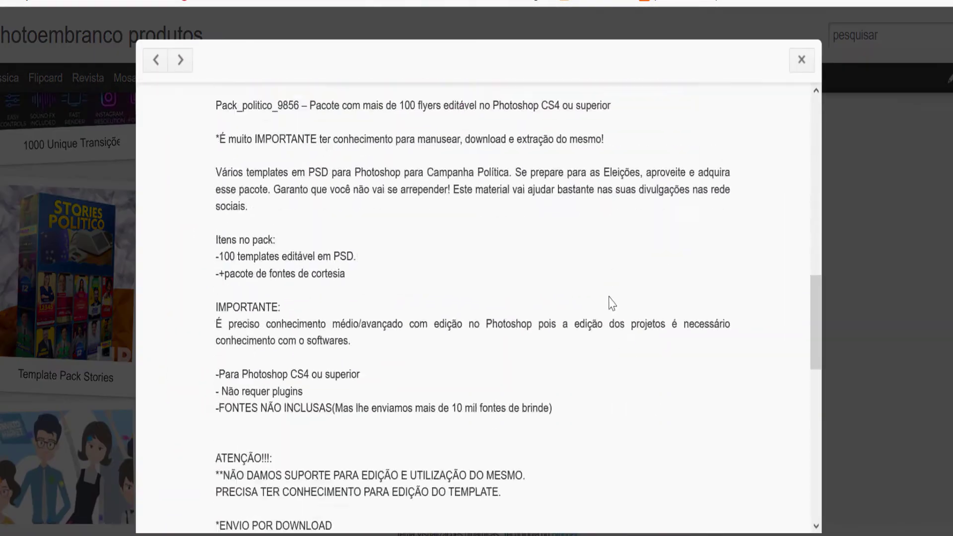
scroll(612, 303, down, 10)
scroll(611, 303, up, 8)
scroll(612, 301, up, 10)
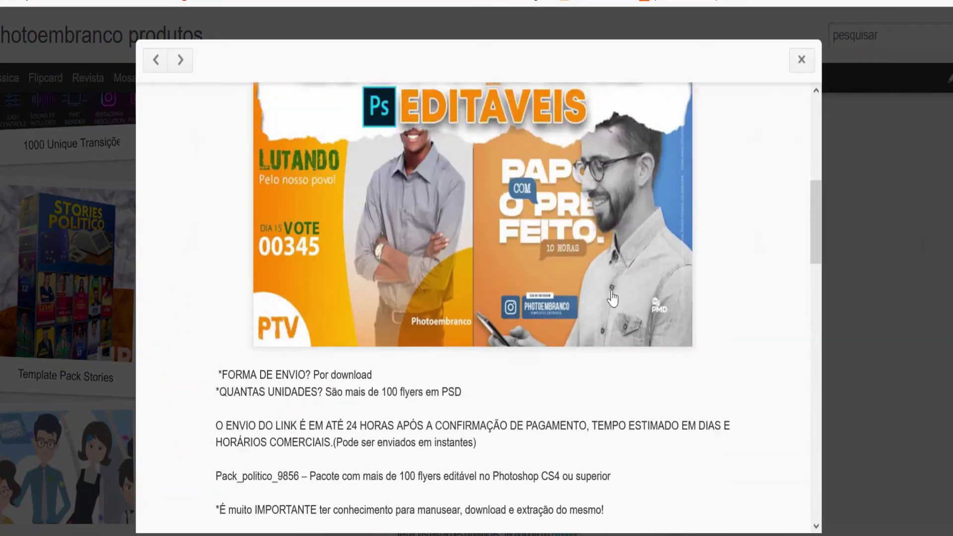
scroll(612, 298, up, 10)
click(897, 252)
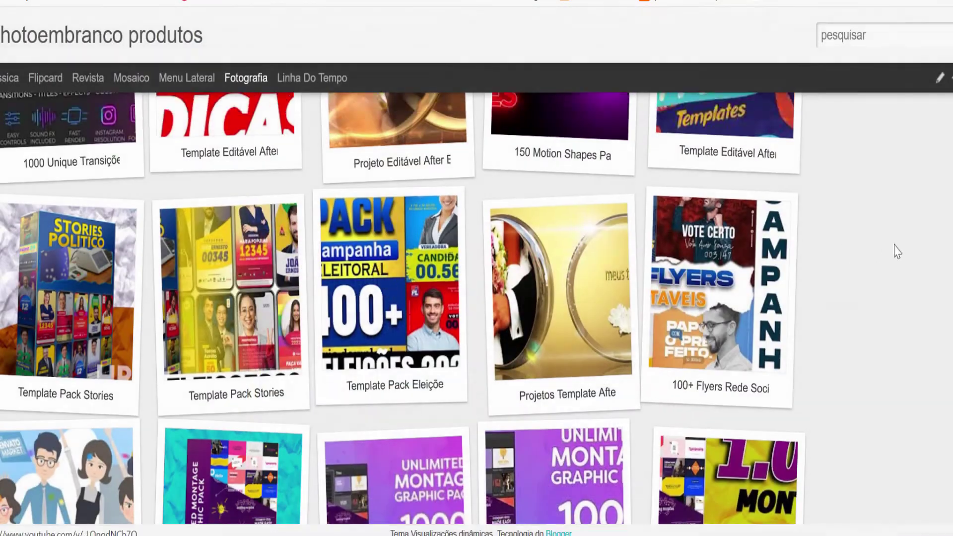
Scroll the grid, view the Pack Flyers Gospel post, and close it
scroll(903, 249, down, 5)
scroll(936, 255, down, 5)
scroll(936, 255, down, 5)
scroll(938, 258, down, 5)
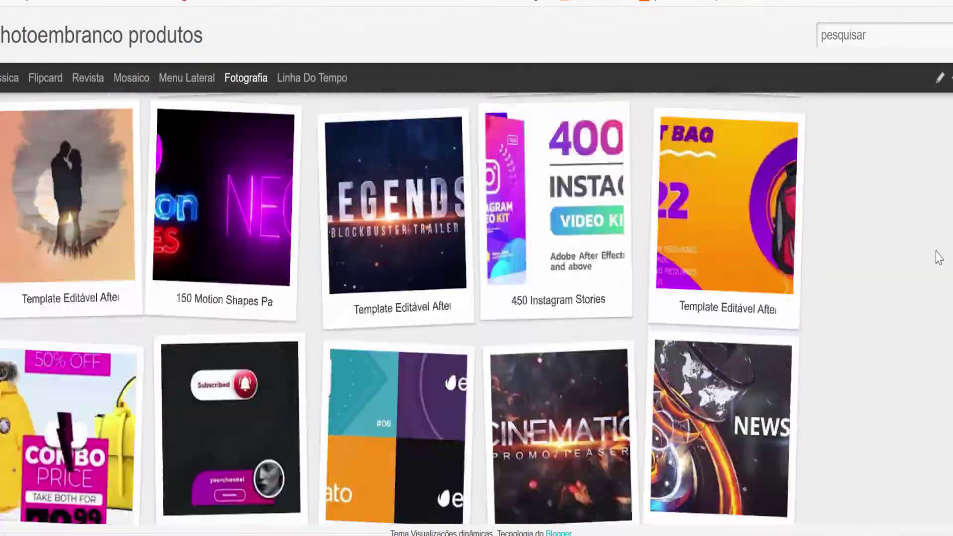
scroll(936, 255, down, 5)
scroll(864, 272, up, 1)
click(205, 232)
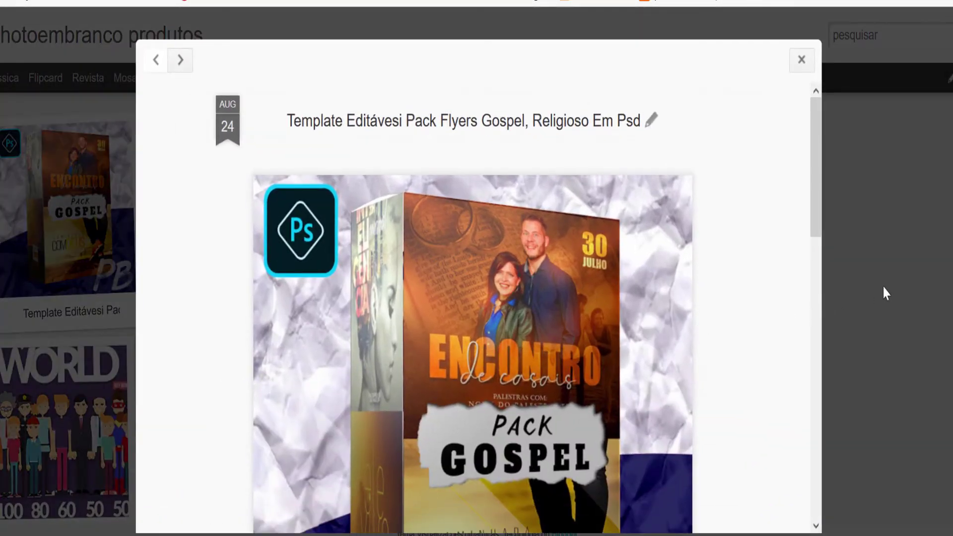
click(883, 292)
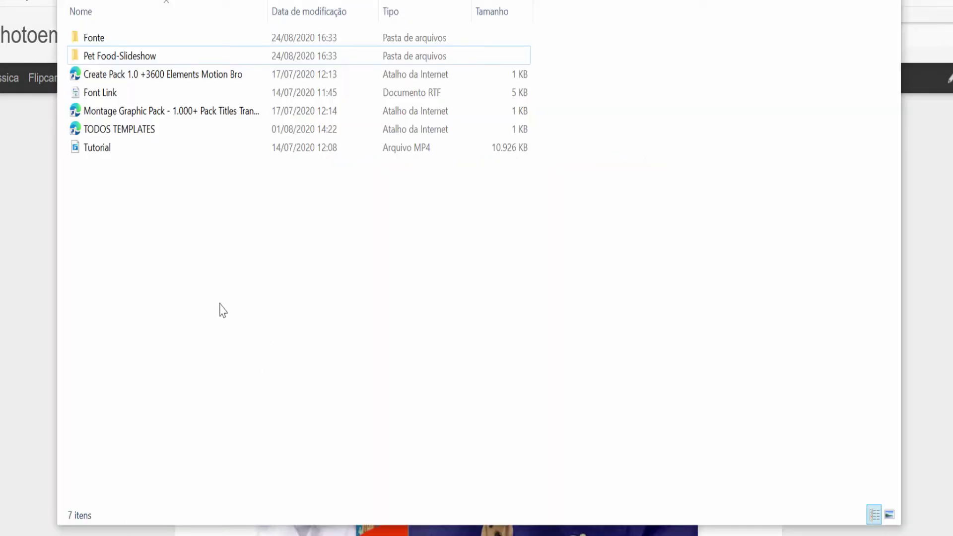
Refresh the folder view and check the Pet Food-Slideshow 566 folder's properties
right_click(220, 304)
click(306, 130)
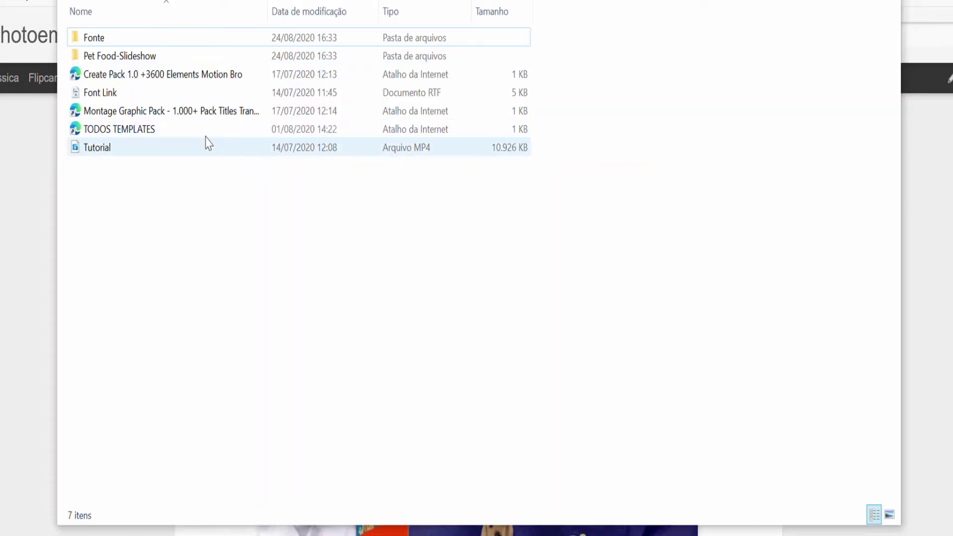
click(123, 2)
right_click(136, 472)
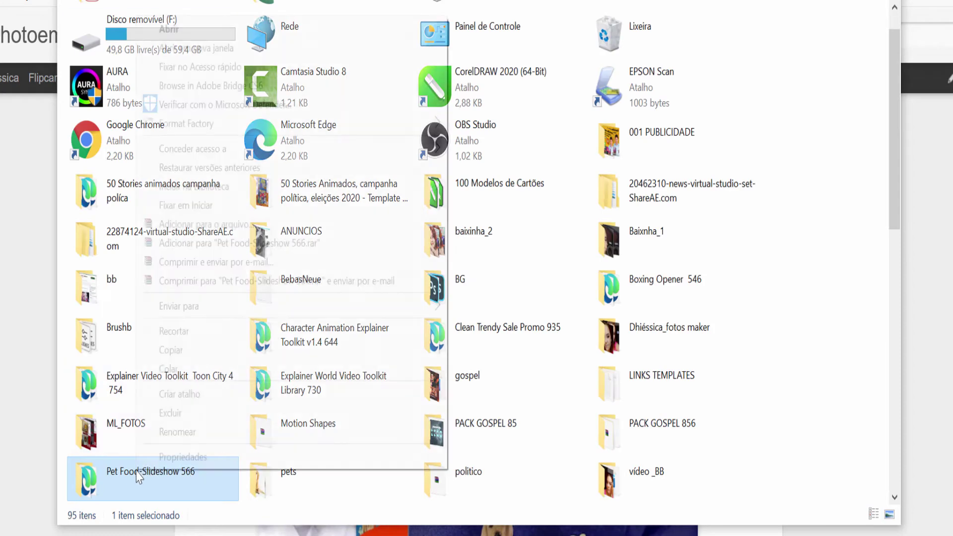
click(180, 457)
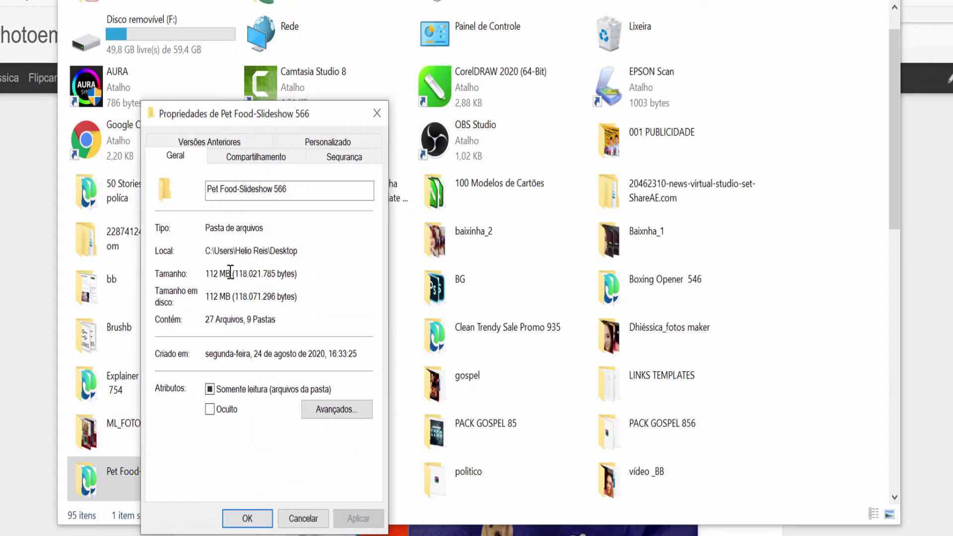
click(301, 517)
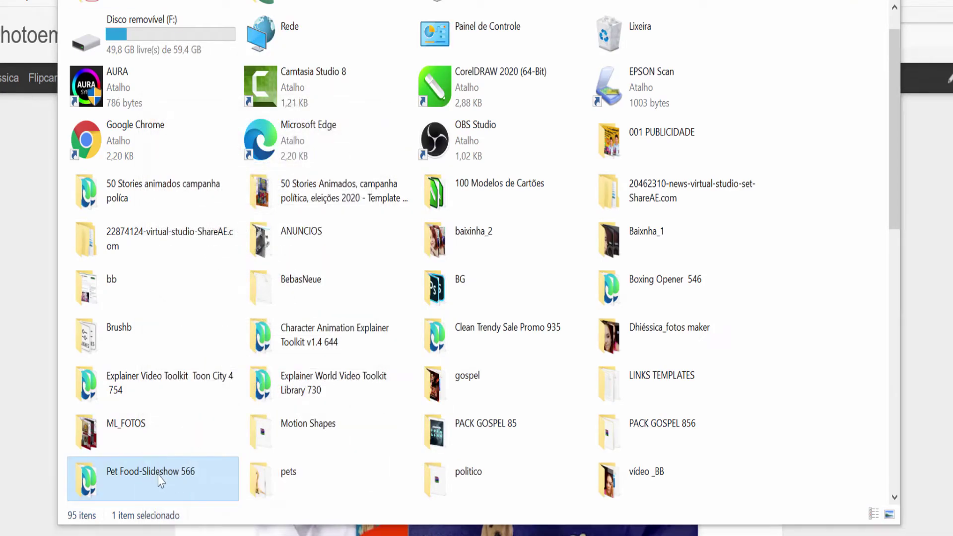
Open the Pet Food-Slideshow 566 folder and browse the font files in Fonte
key(Return)
double_click(79, 49)
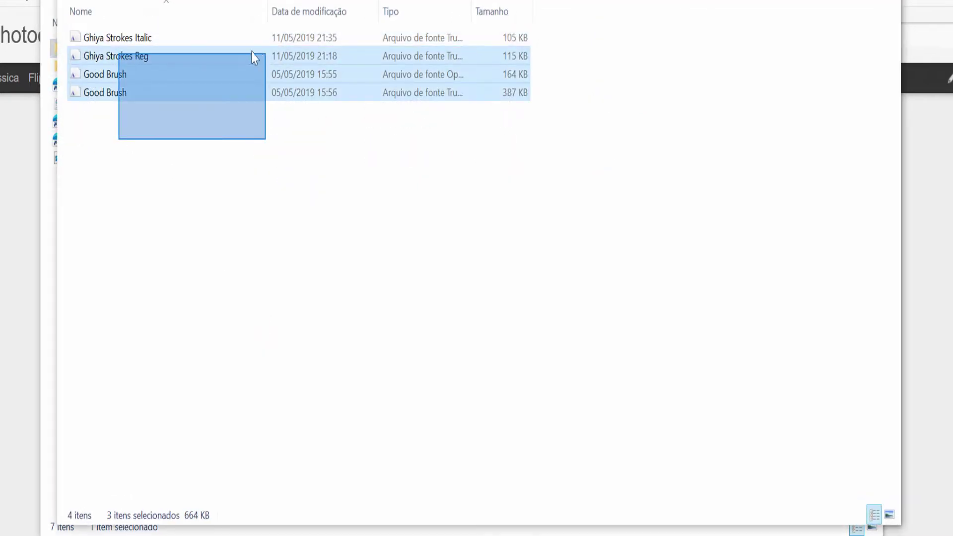
drag(119, 140, 263, 34)
click(240, 214)
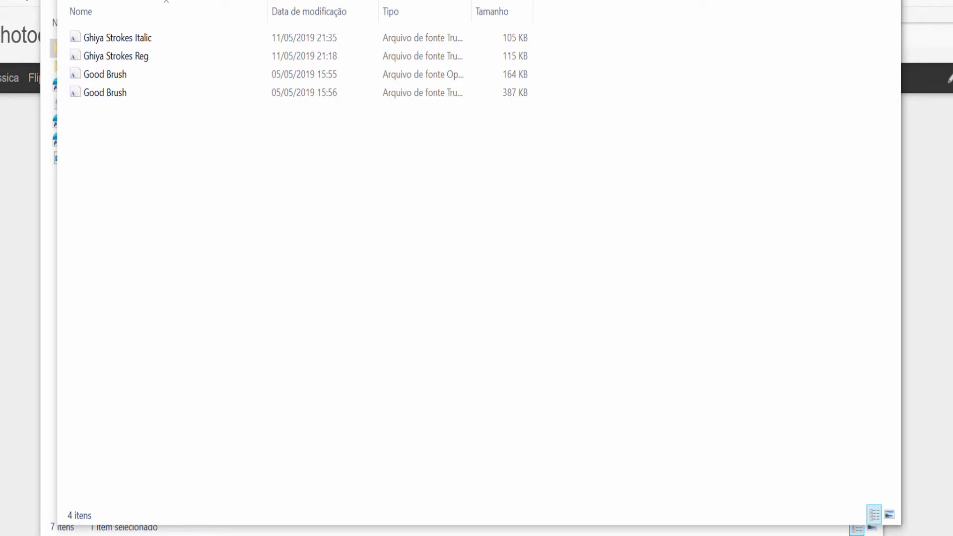
key(alt+F4)
Open the Pet Shop Slideshow project from Pet Food-Slideshow in Adobe After Effects 2020
click(195, 234)
double_click(98, 71)
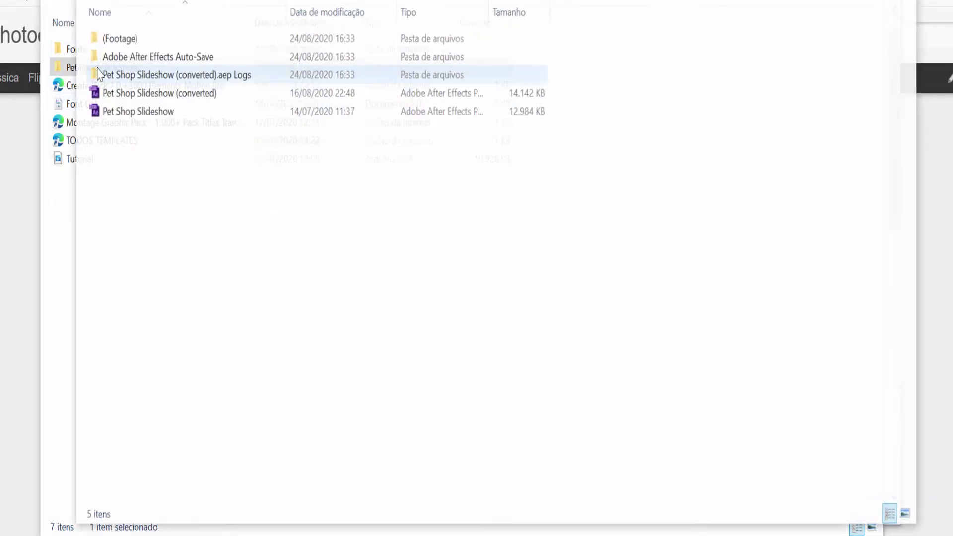
click(149, 94)
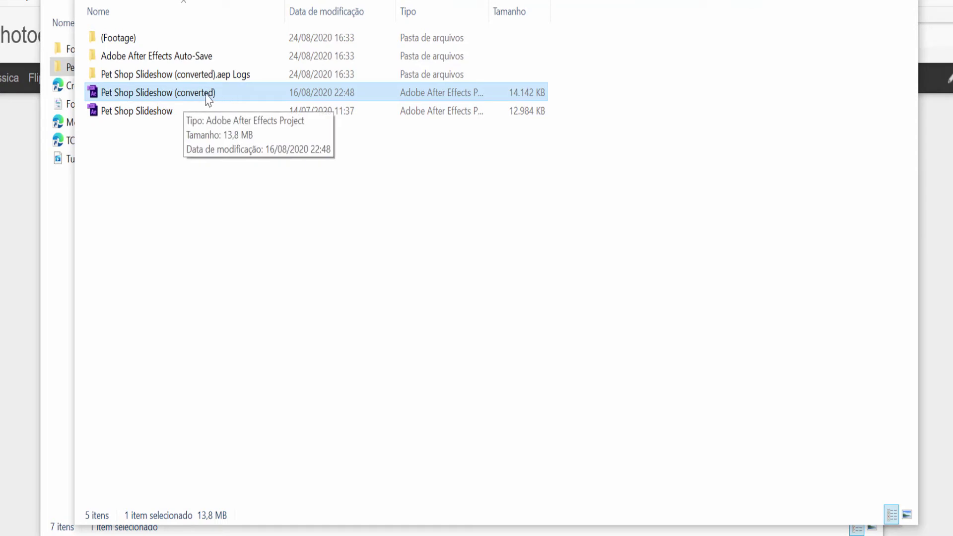
click(144, 112)
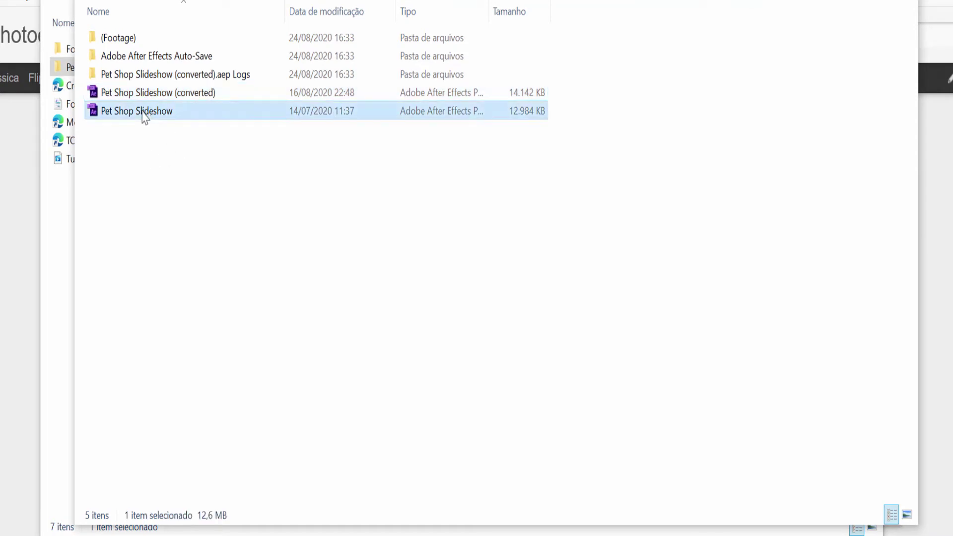
right_click(133, 118)
mouse_move(192, 222)
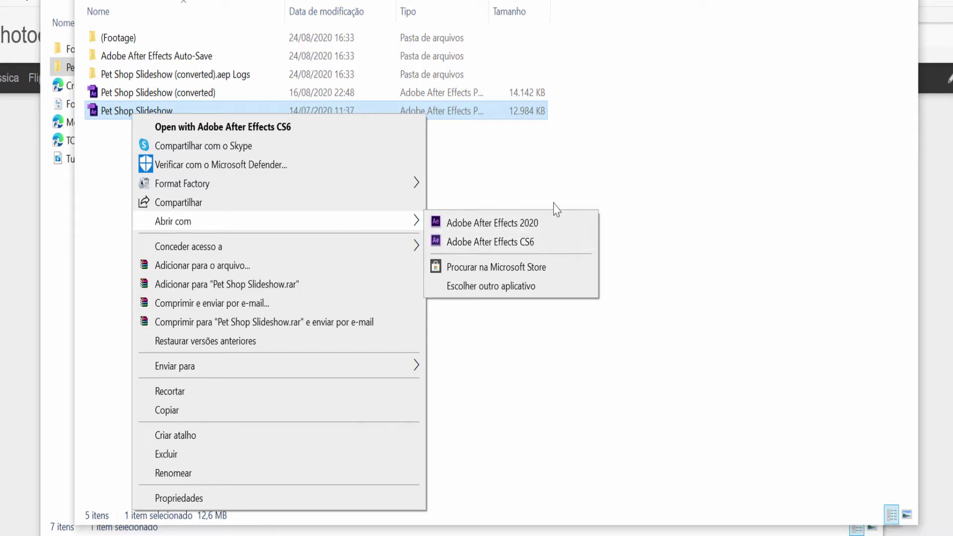
click(563, 197)
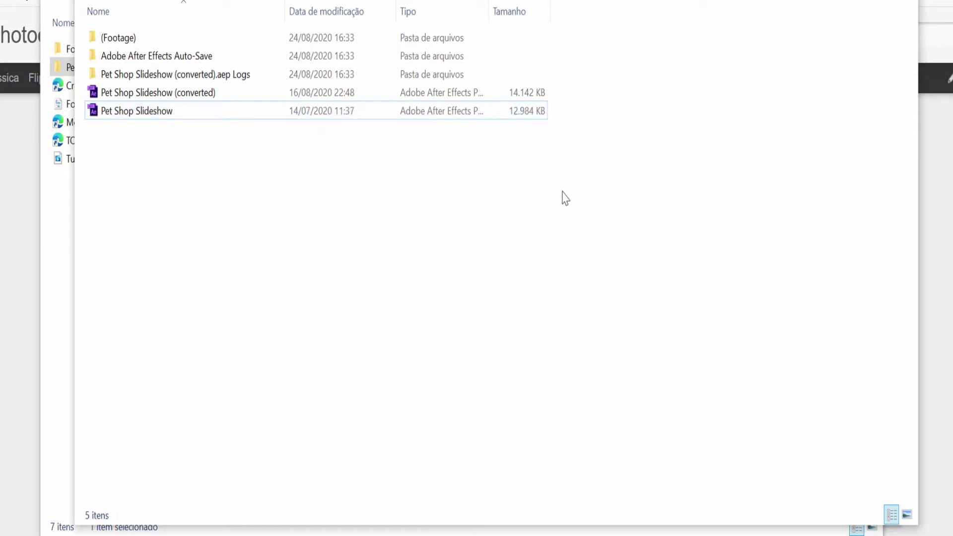
right_click(140, 112)
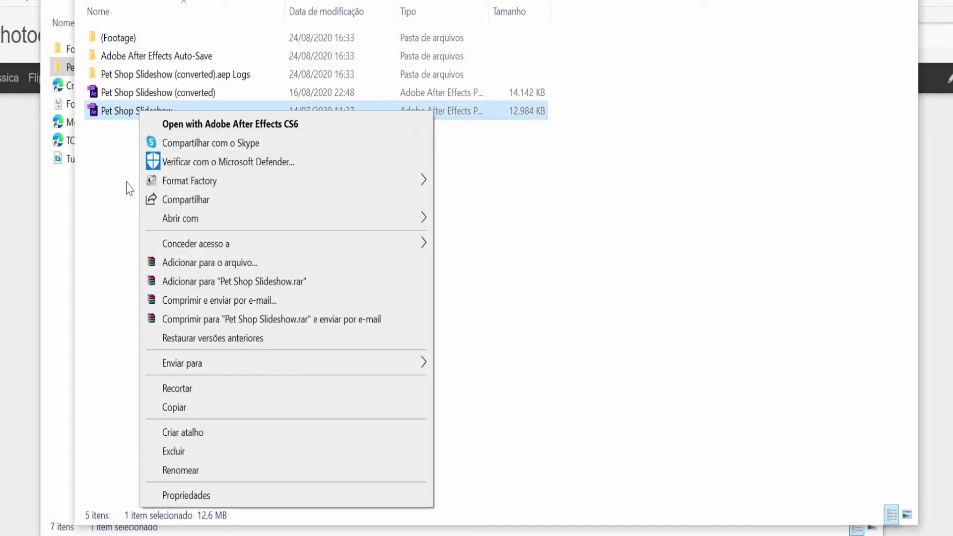
click(531, 224)
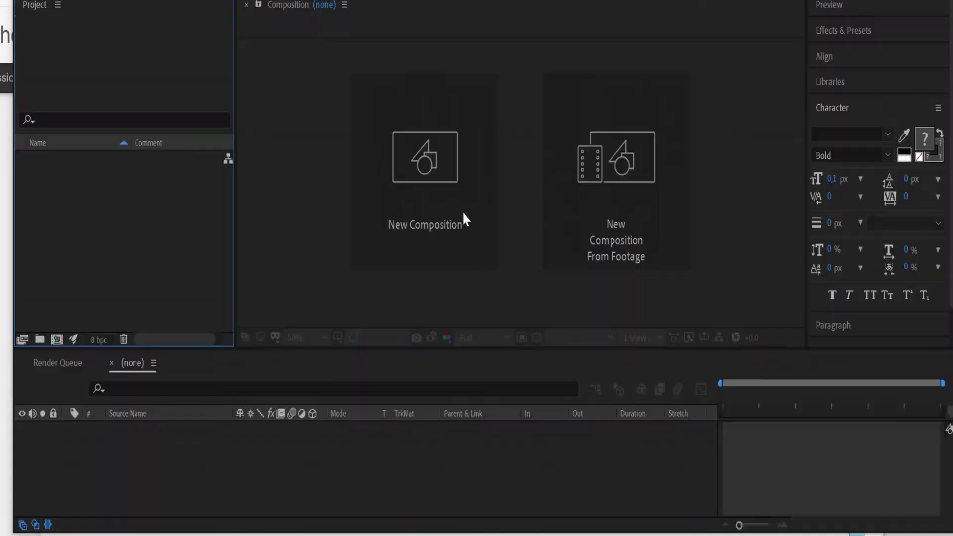
Accept the version conversion, set viewer zoom to 50%, and jump to about 5 seconds
click(619, 269)
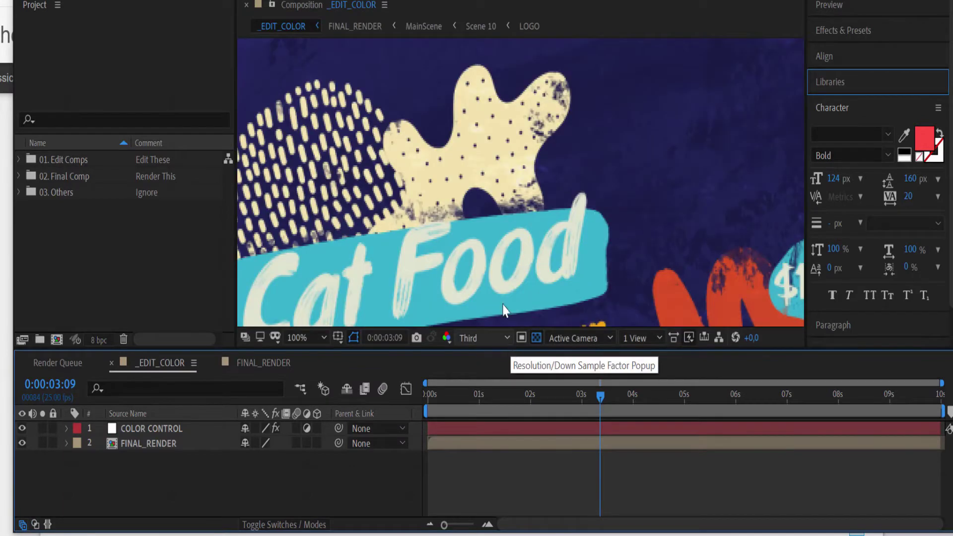
scroll(505, 183, down, 3)
scroll(505, 182, up, 1)
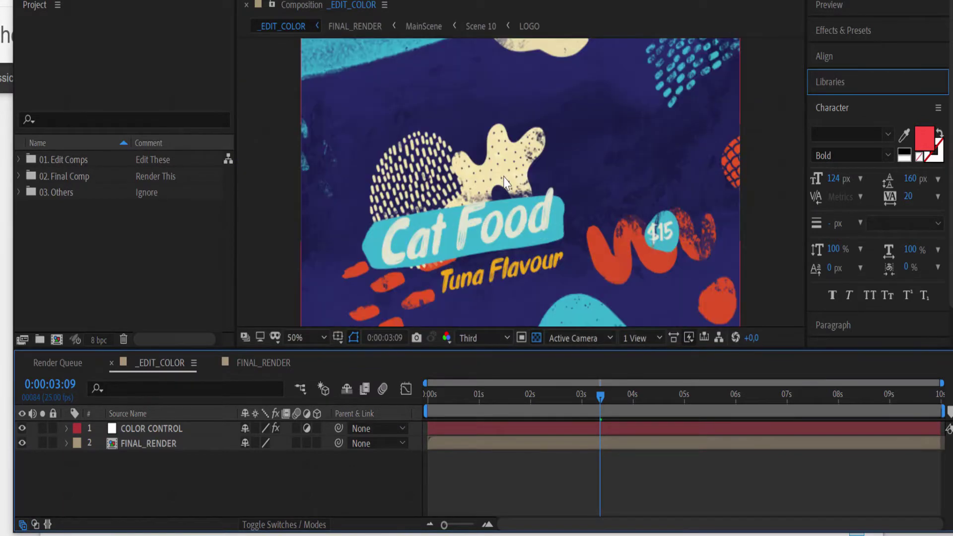
click(695, 408)
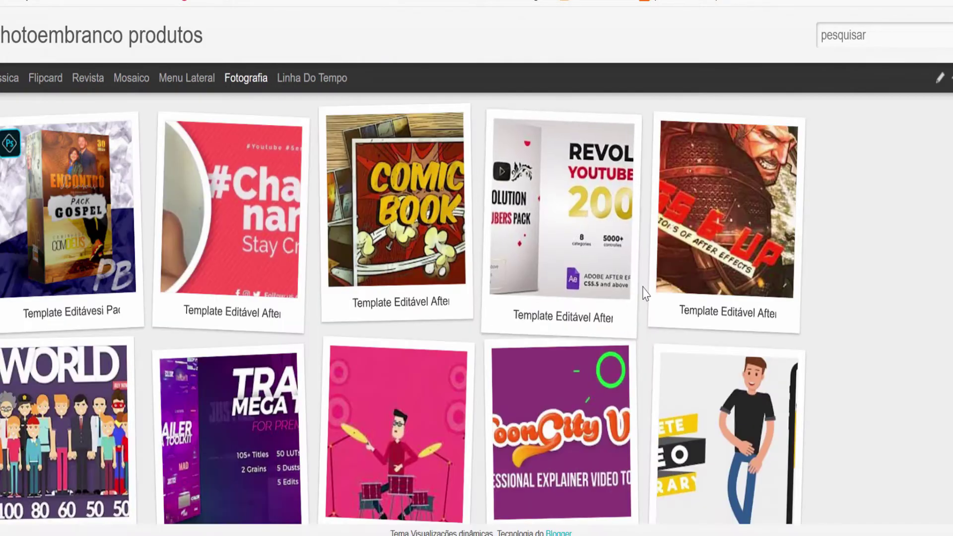
Open the Comic Book template post and scroll down to its YouTube preview
scroll(861, 397, down, 3)
scroll(860, 397, up, 3)
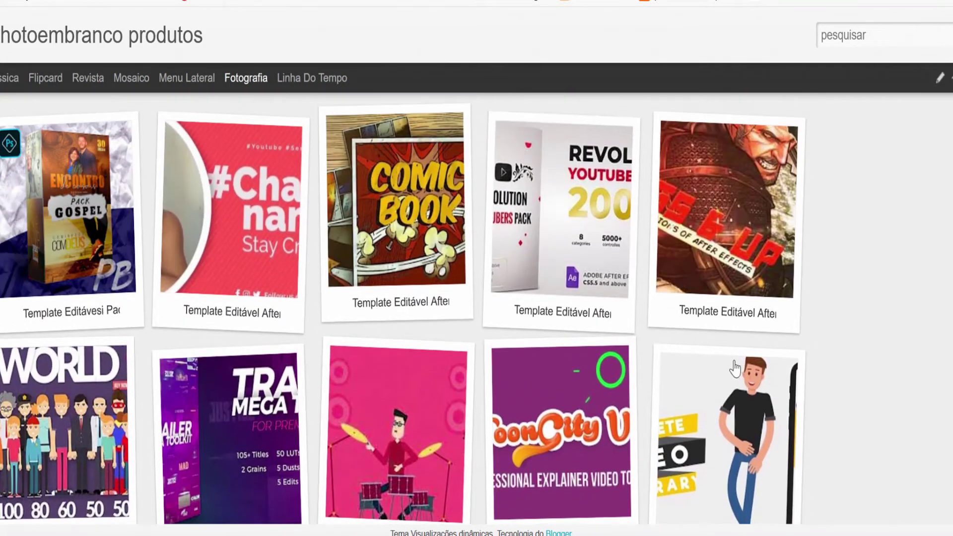
click(407, 329)
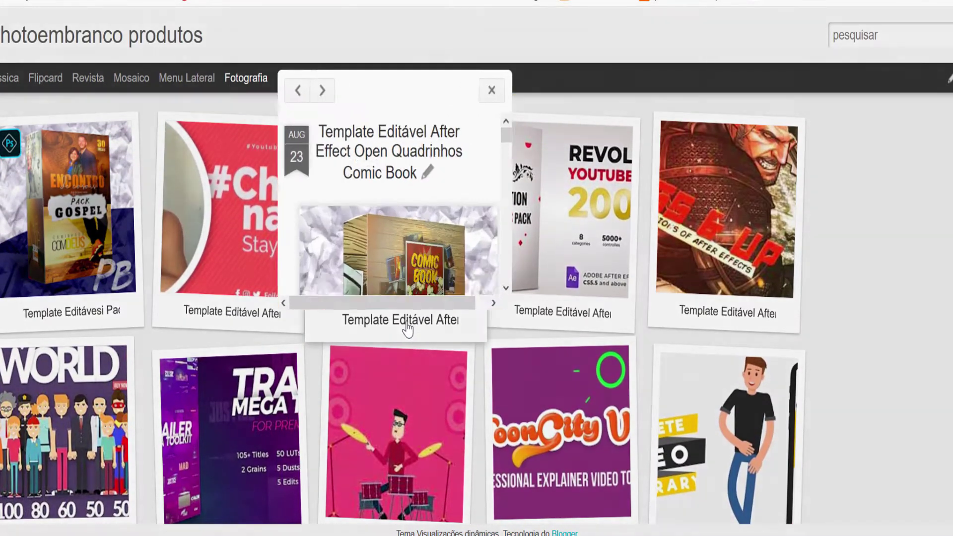
scroll(532, 298, down, 5)
scroll(532, 294, down, 5)
scroll(466, 245, down, 3)
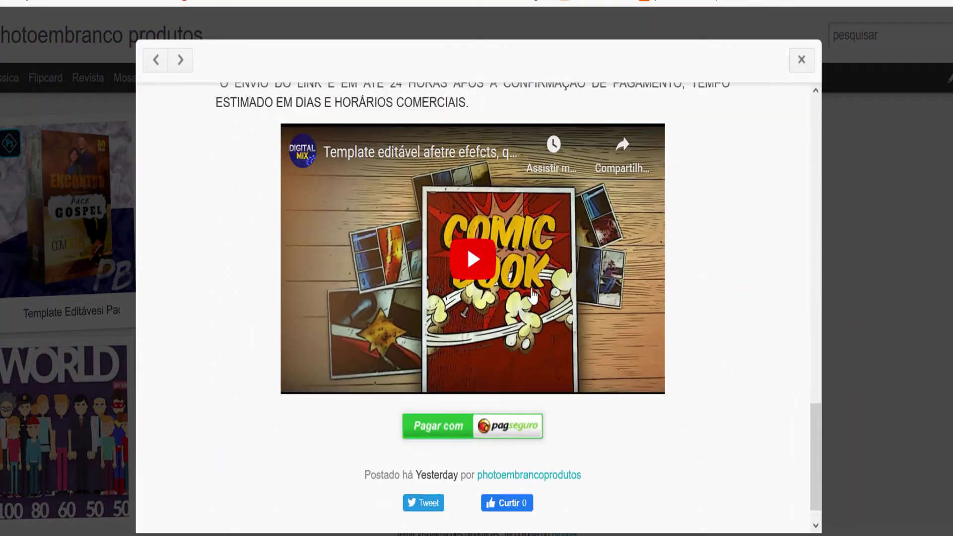
scroll(477, 298, up, 3)
Play and pause the preview, dismiss Mais vídeos, seek to 0:14, and close the post
click(487, 355)
scroll(446, 357, down, 3)
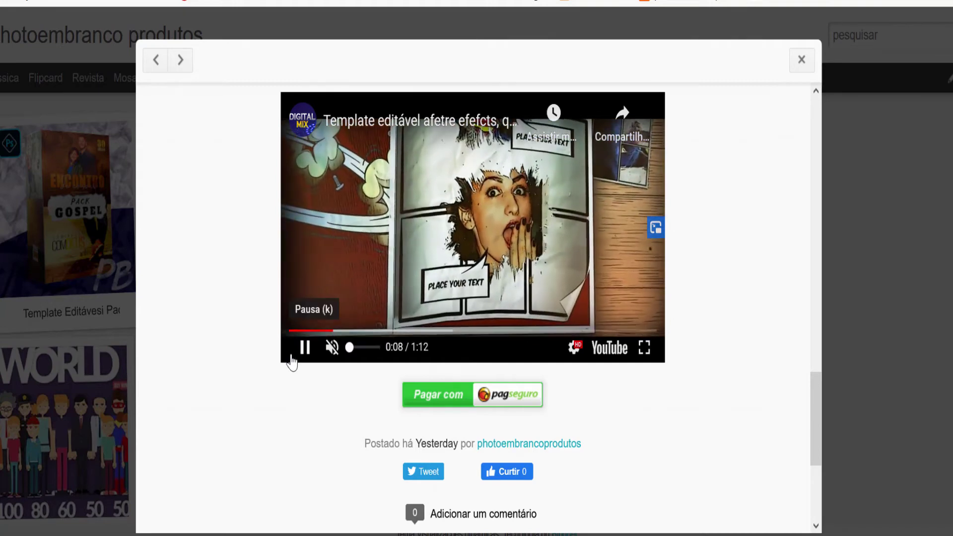
click(305, 347)
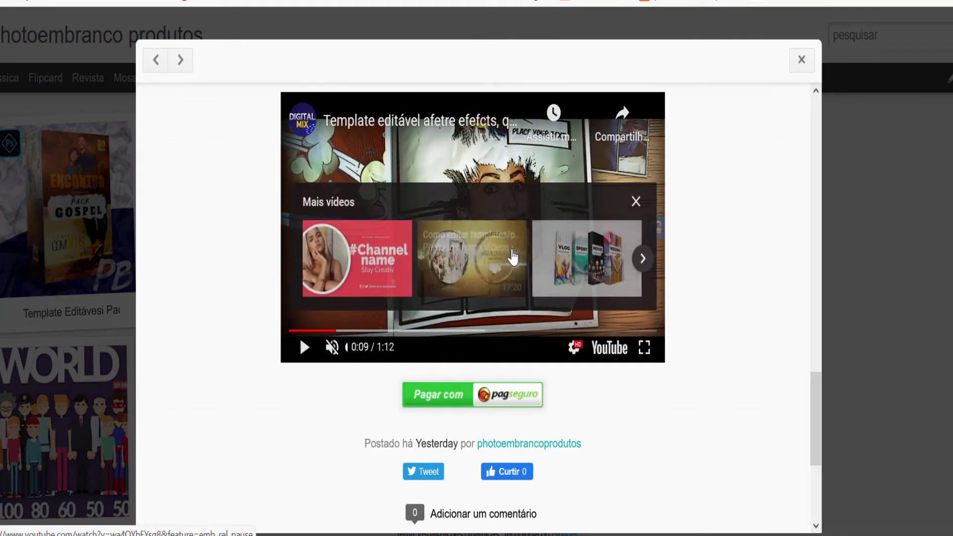
click(636, 201)
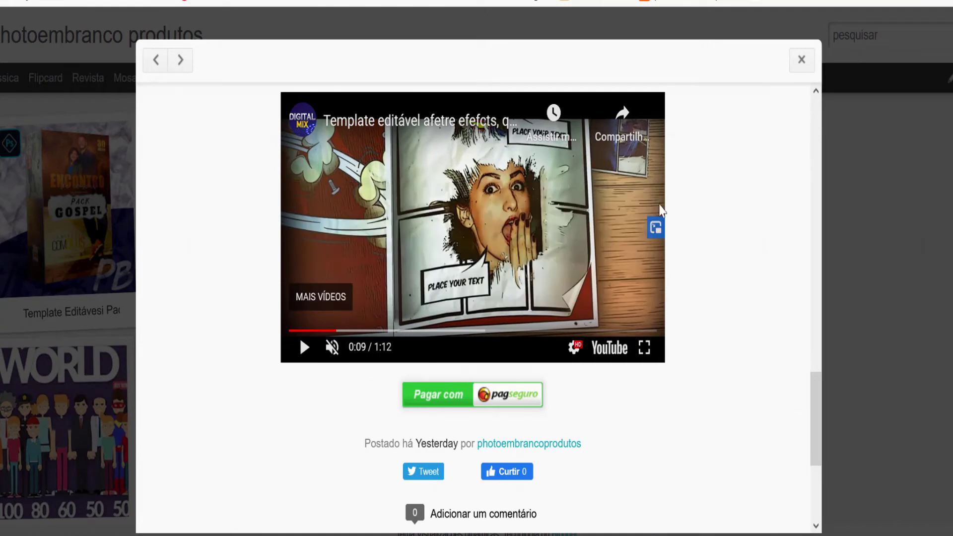
click(360, 330)
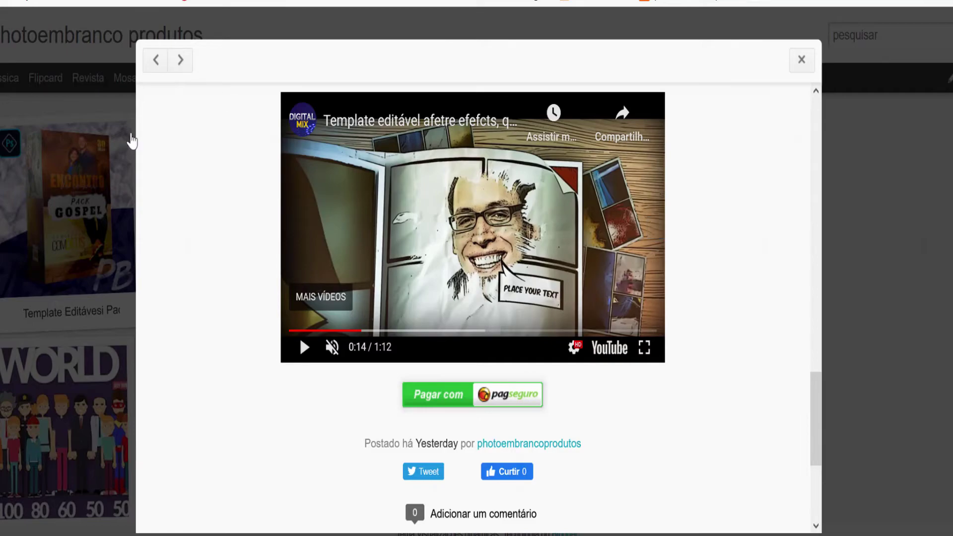
click(800, 62)
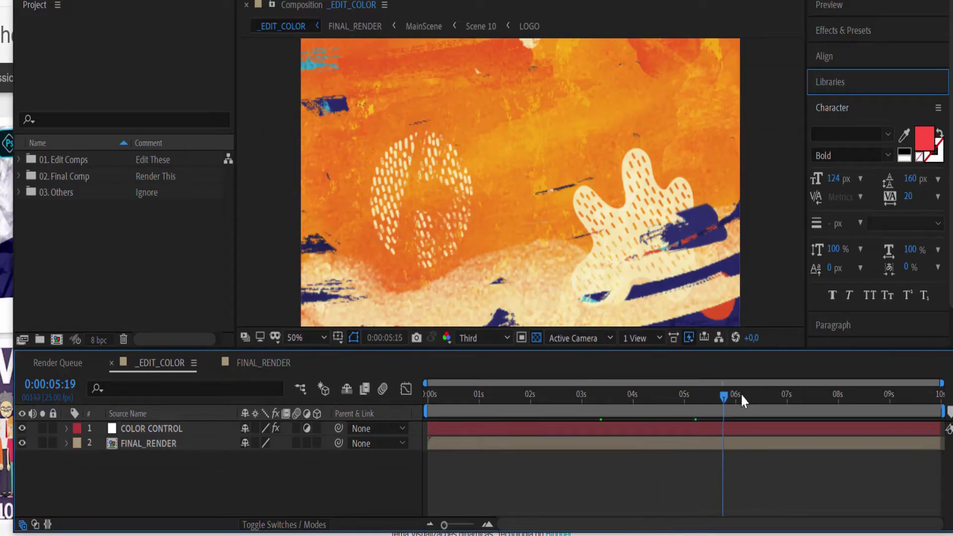
Scrub to the Small Dog frame at 0:00:07:03, toggle zoom 25%/50%, and focus the Project panel
drag(648, 392, 794, 397)
key(comma)
key(period)
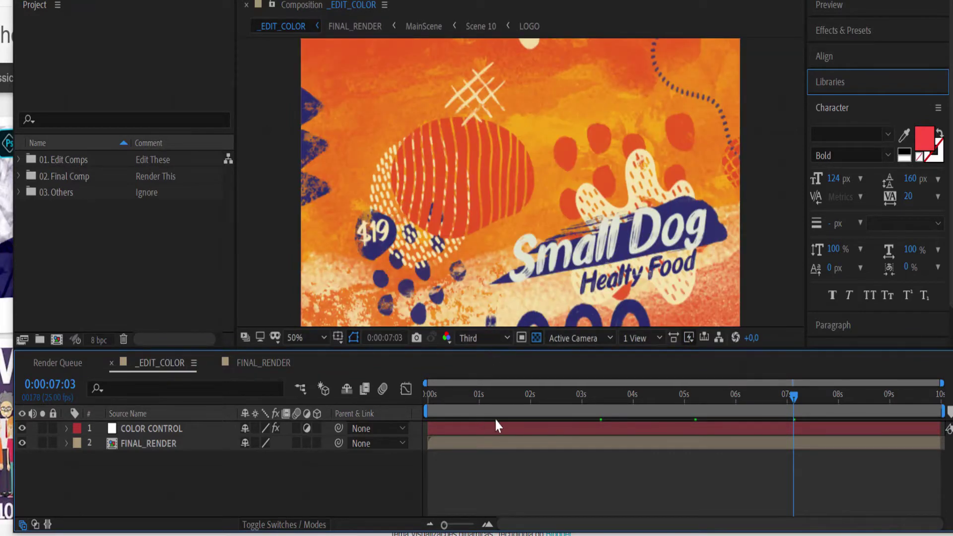
click(139, 281)
text(pets)
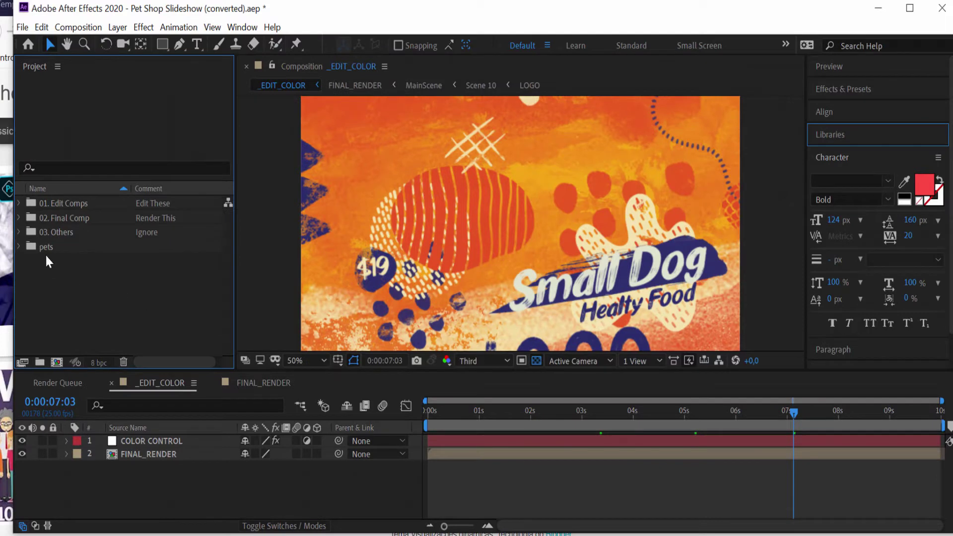
click(22, 245)
click(96, 262)
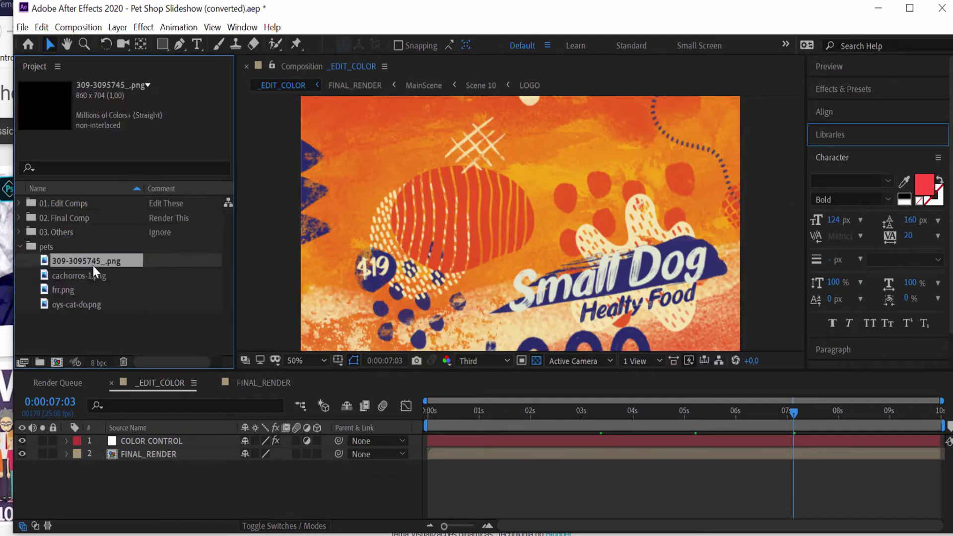
click(88, 276)
click(82, 291)
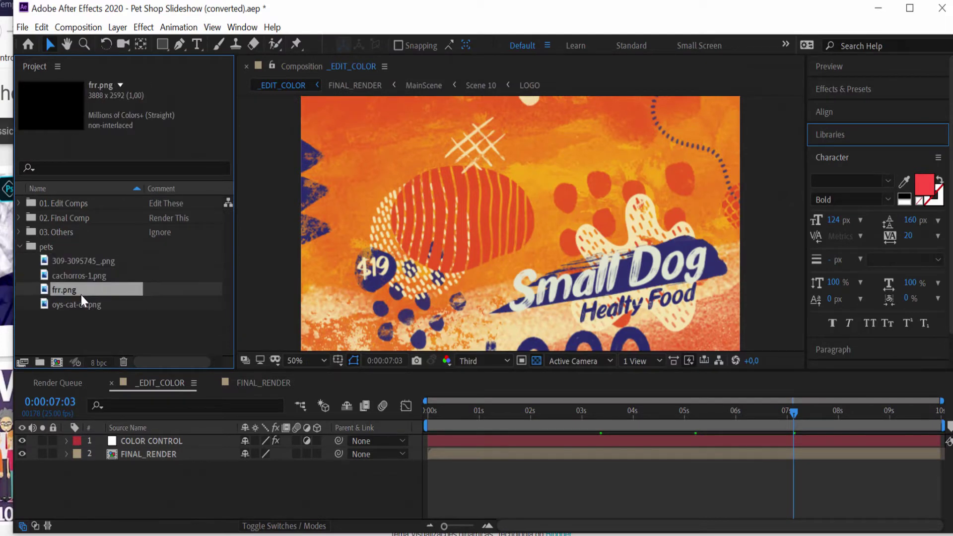
click(78, 261)
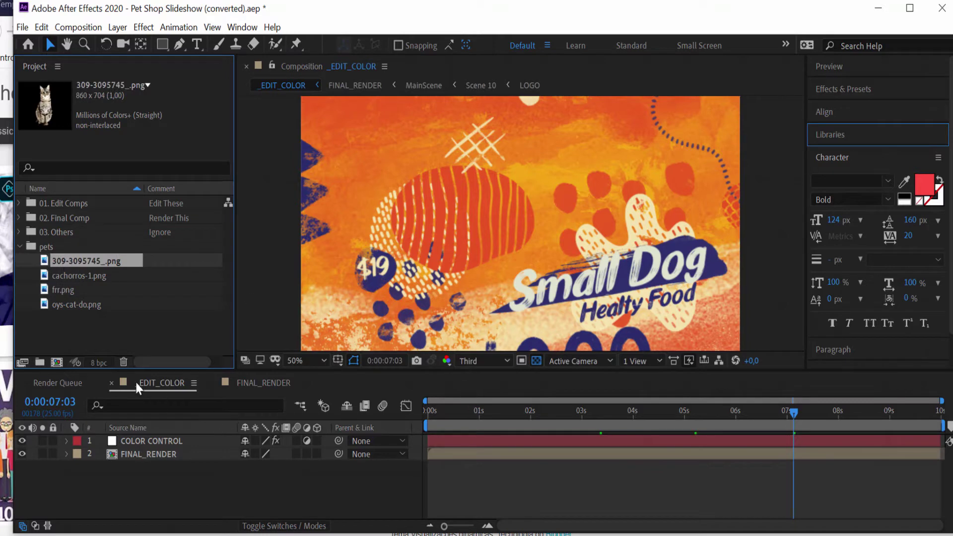
click(111, 322)
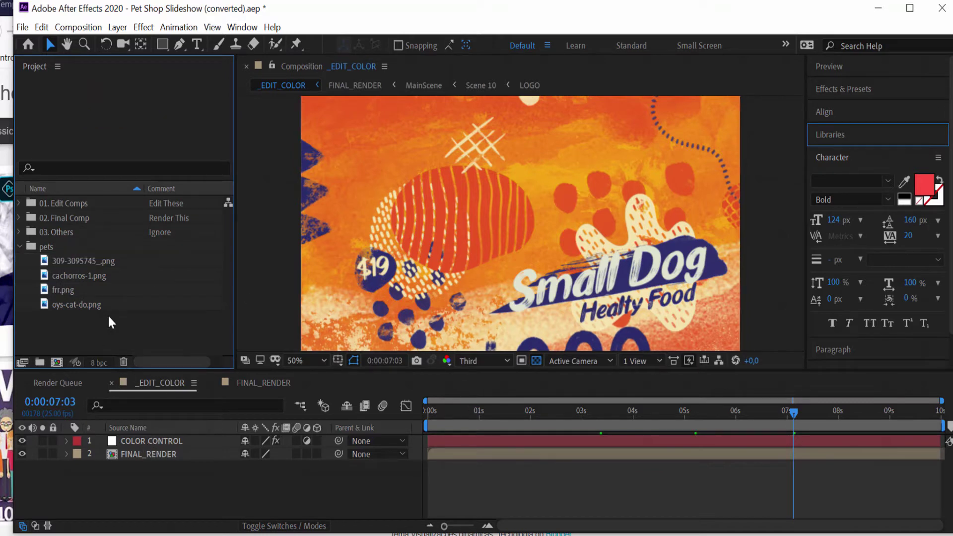
click(20, 246)
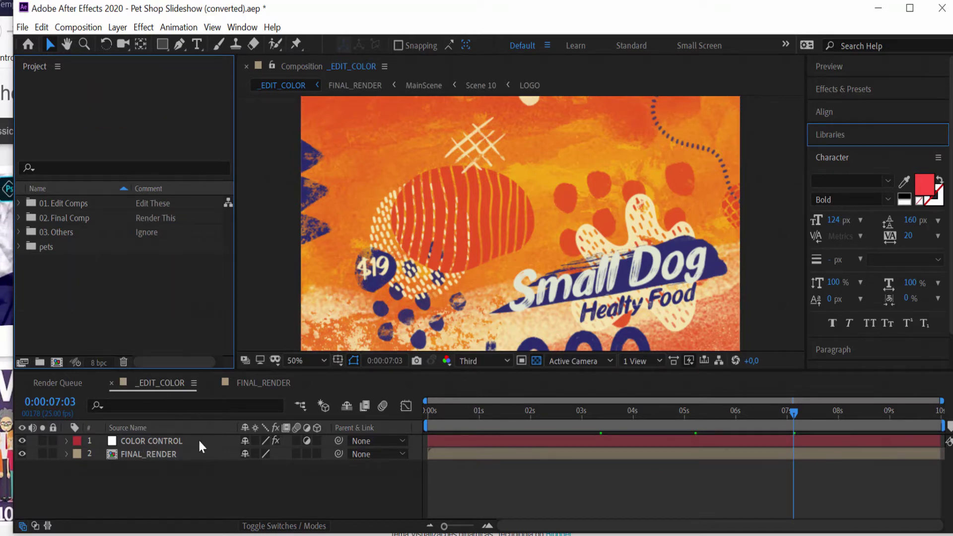
click(165, 440)
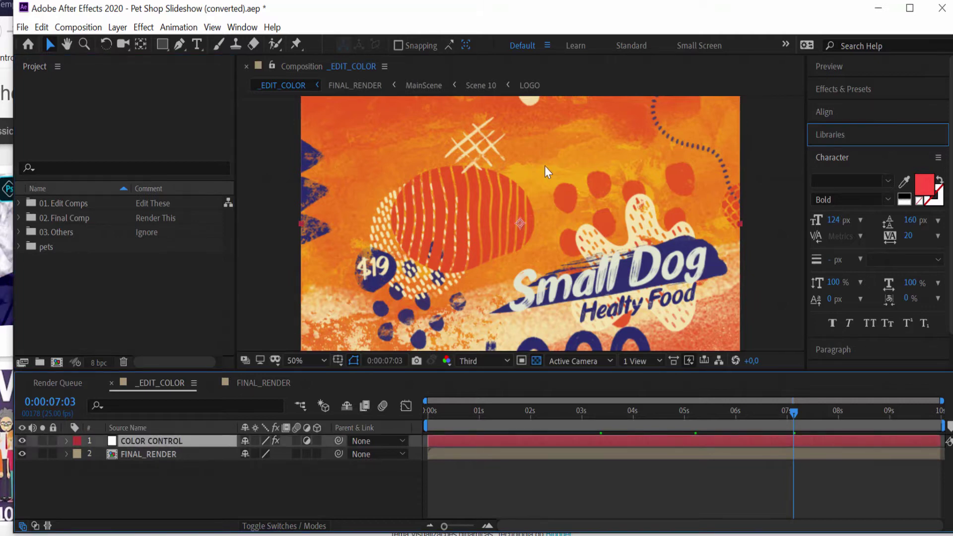
click(139, 479)
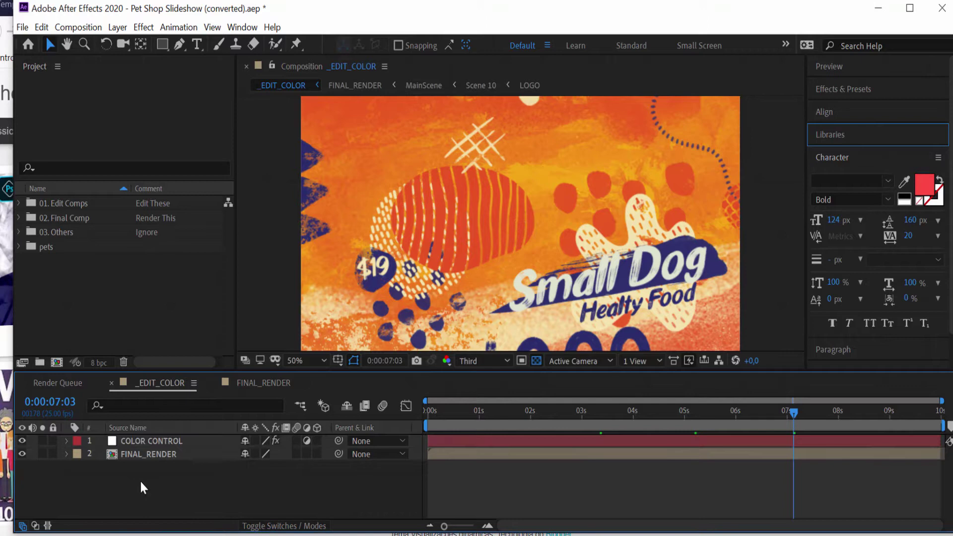
click(159, 436)
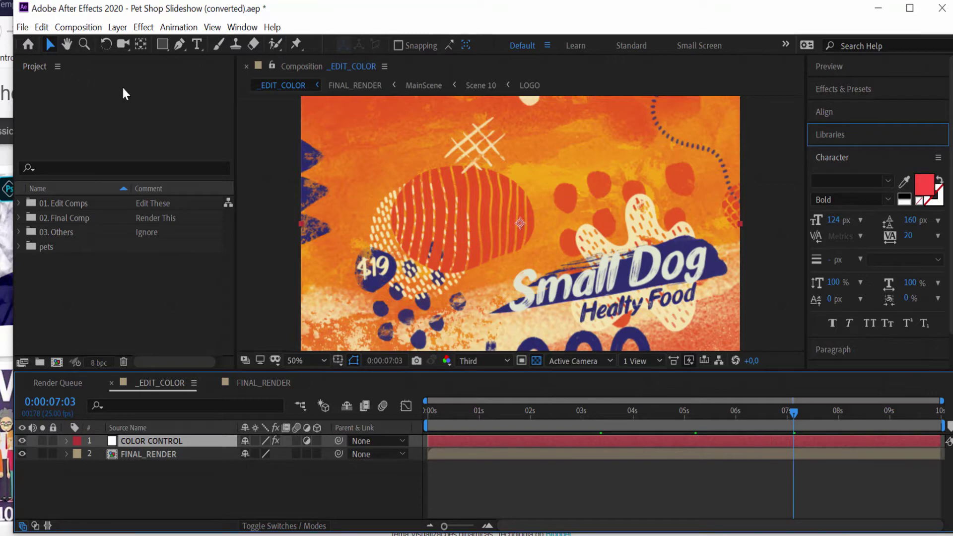
Open the COLOR CONTROL layer's Effect Controls to show its colour settings
right_click(137, 440)
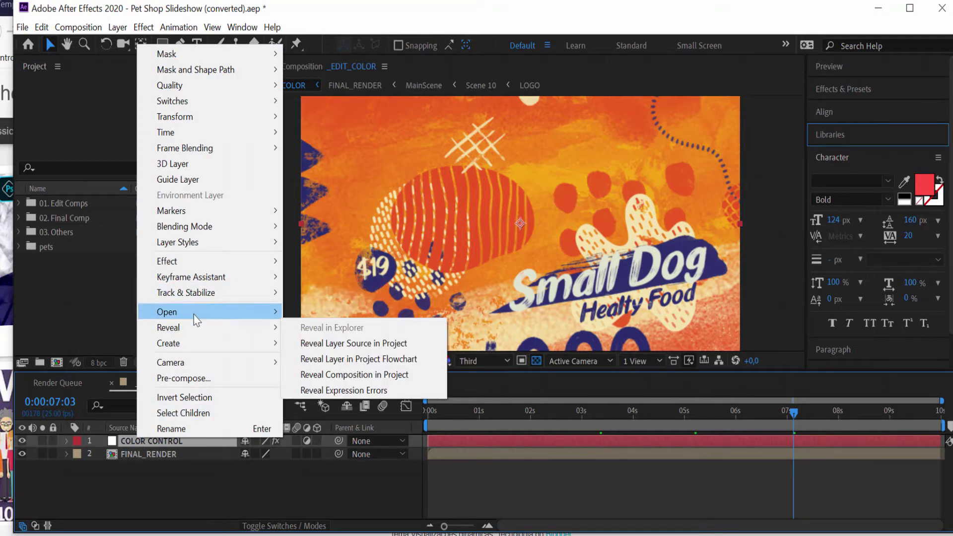
mouse_move(193, 312)
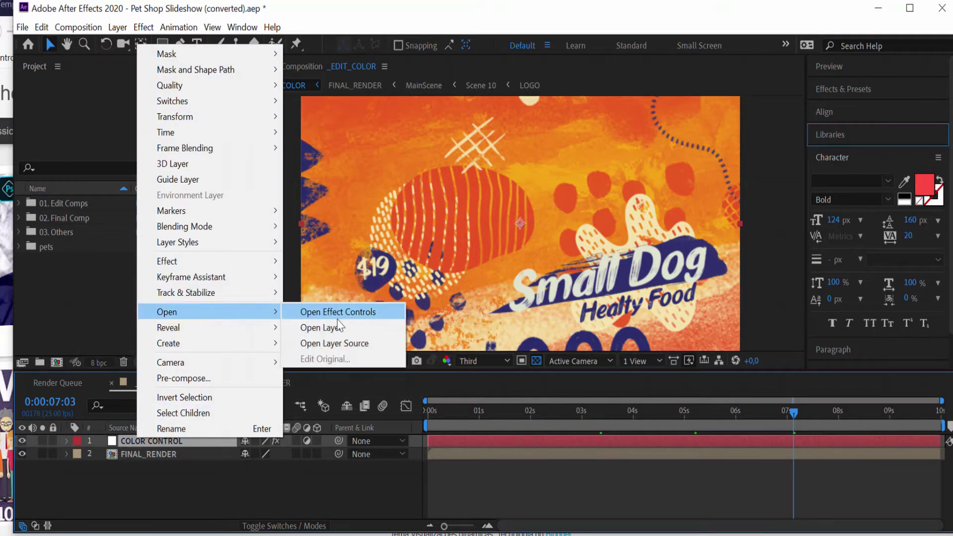
click(365, 315)
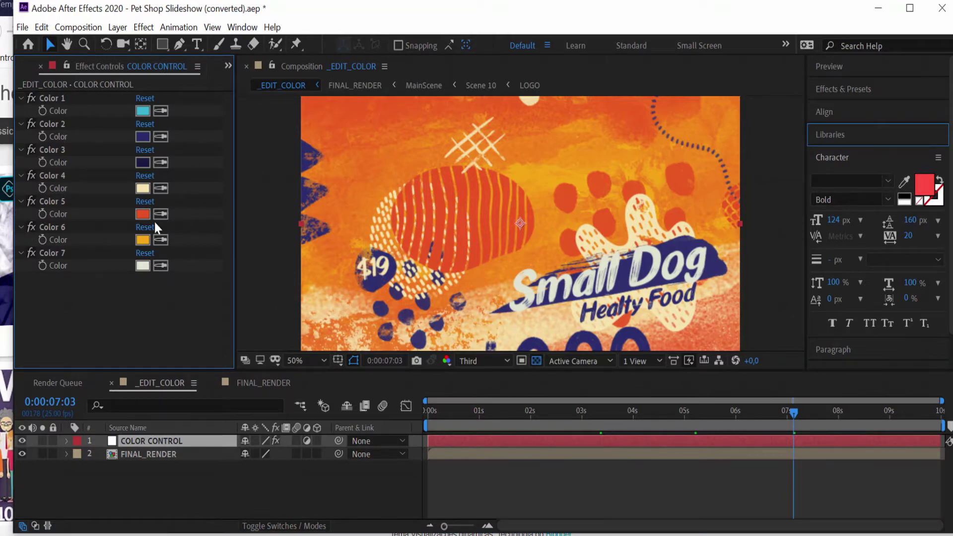
Change Color 3 to the bright pink FF0060
click(145, 162)
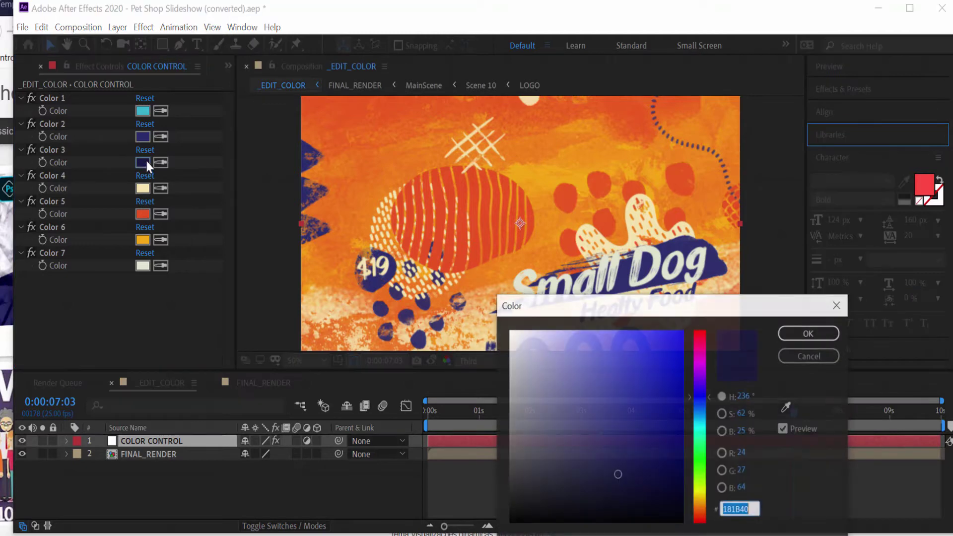
click(699, 343)
drag(684, 342, 693, 320)
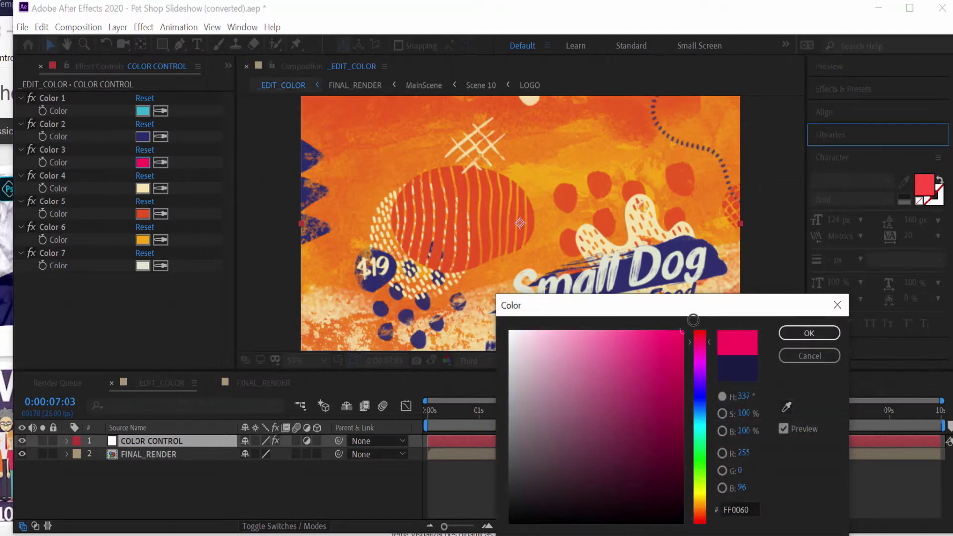
click(787, 333)
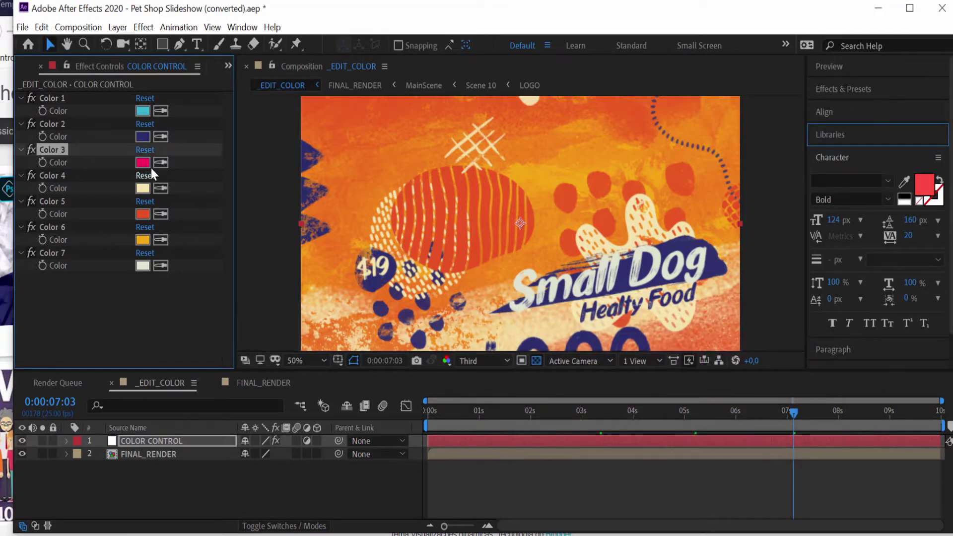
Try a bright red on Color 2 and preview it at 0:00:01:24 zoomed to 25%
click(143, 136)
click(700, 348)
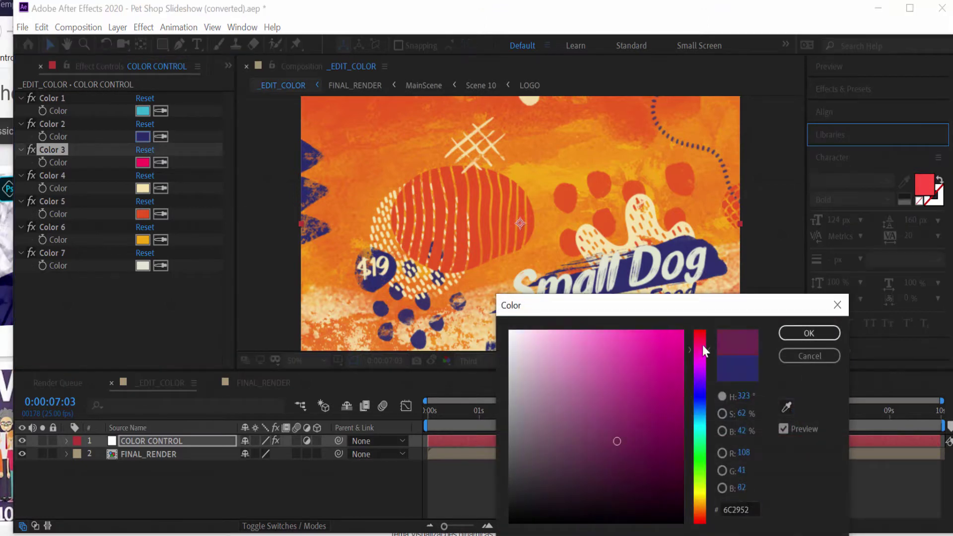
drag(701, 344, 699, 331)
click(682, 330)
click(809, 333)
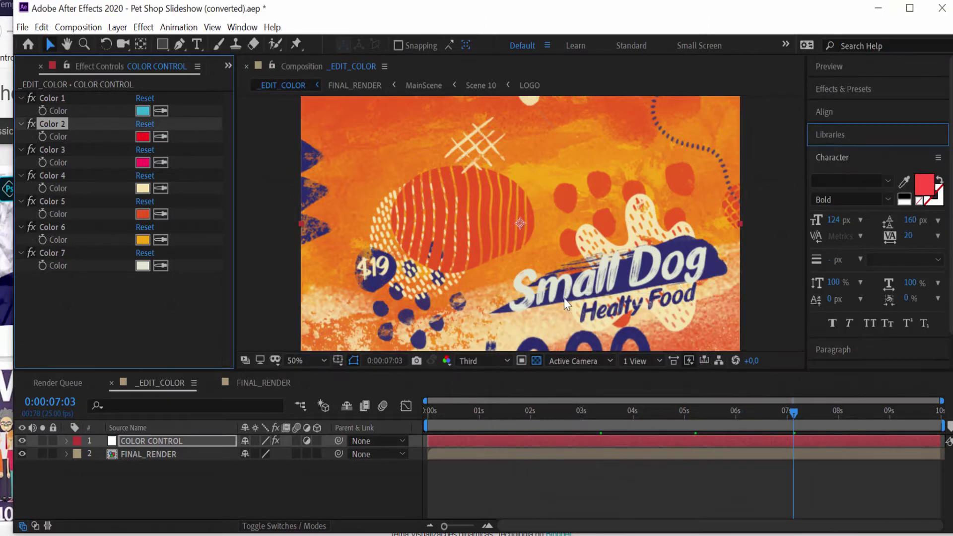
click(529, 428)
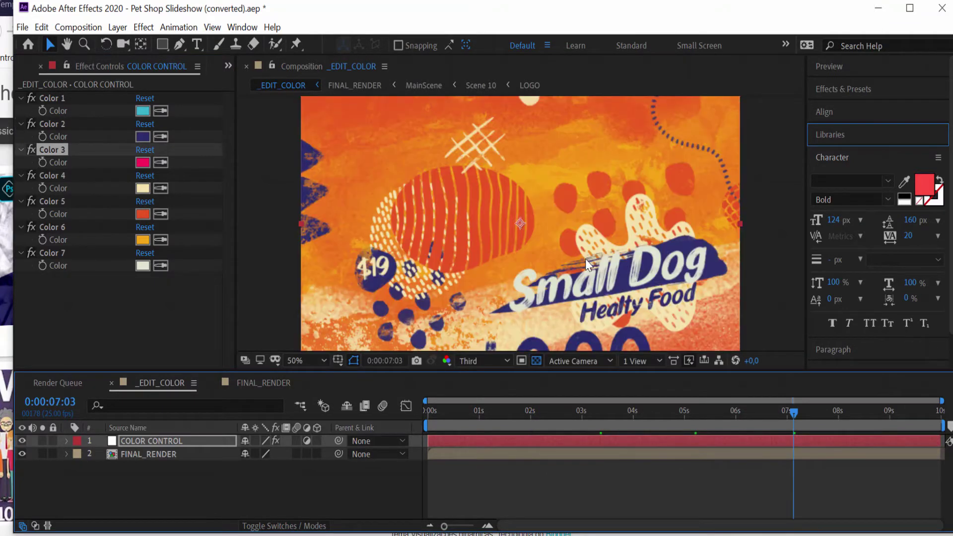
key(comma)
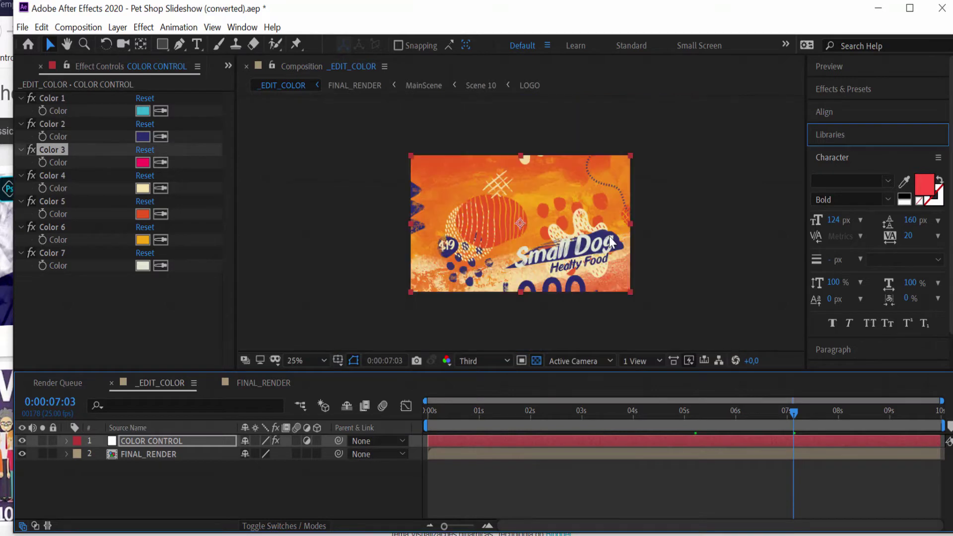
Move to an earlier frame, try green on Color 2, then undo it
click(564, 419)
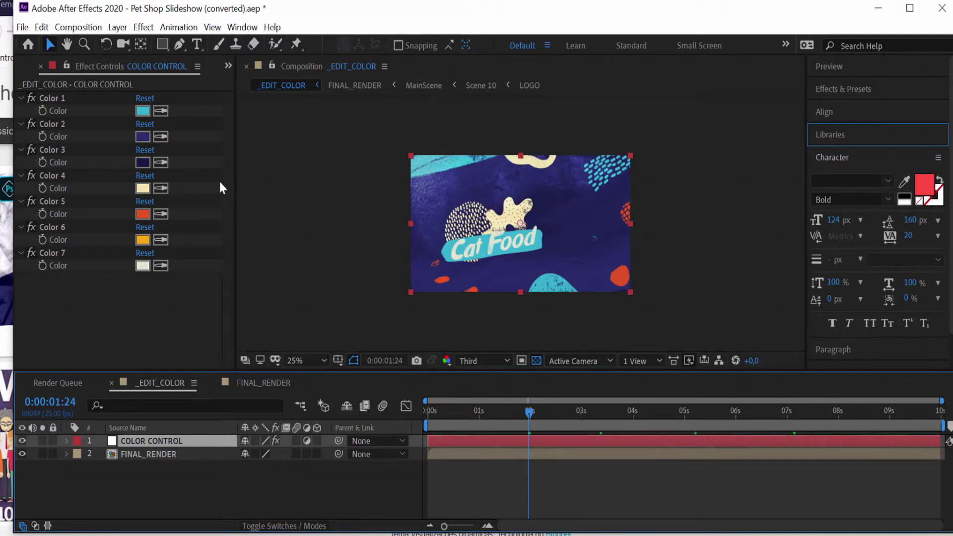
click(139, 139)
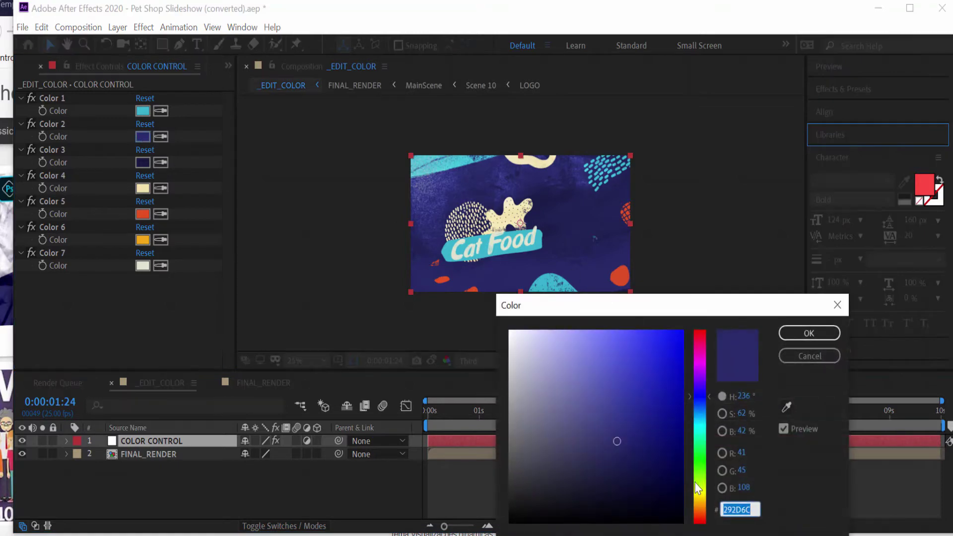
click(700, 501)
click(700, 459)
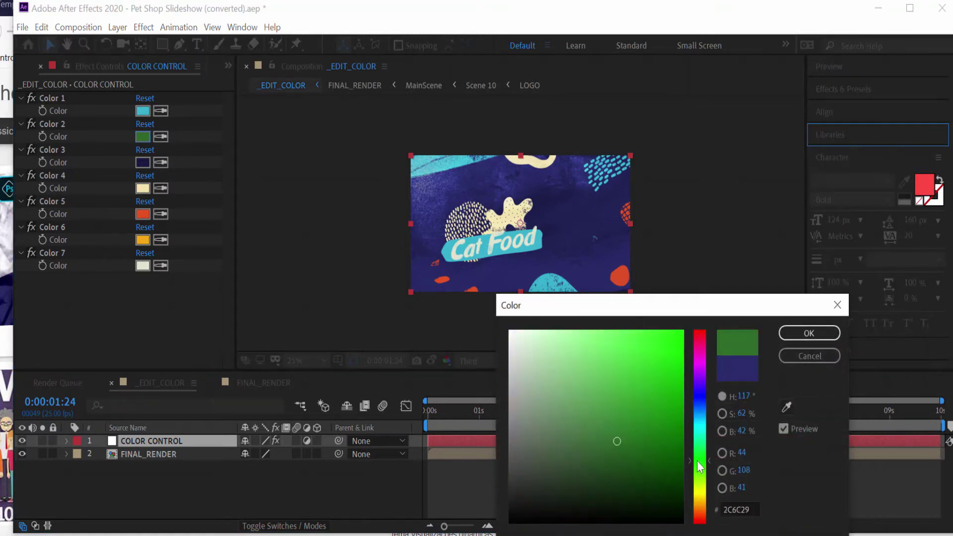
click(790, 336)
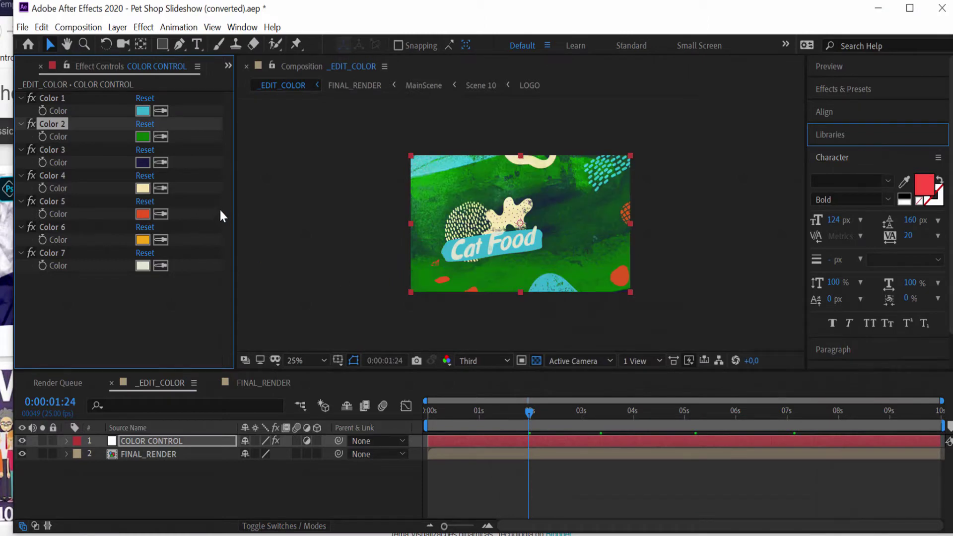
key(ctrl+z)
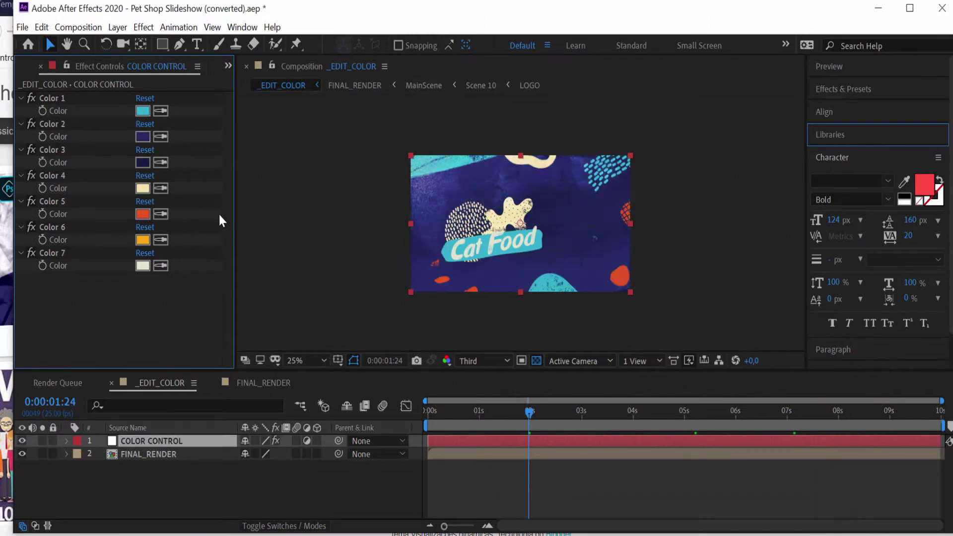
Try a brighter red on Color 2 at 50% preview, undo it, and return to the Project panel
click(142, 135)
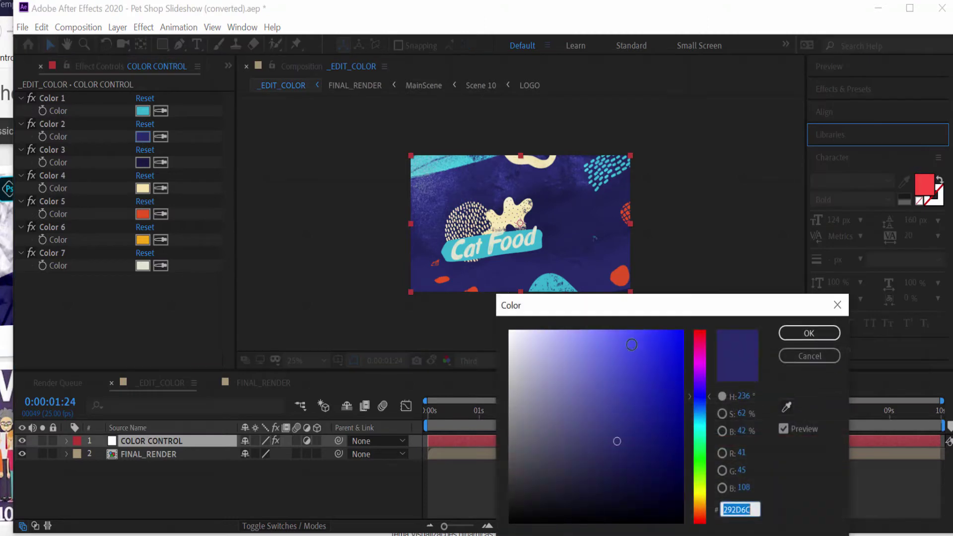
click(699, 331)
drag(643, 409, 682, 404)
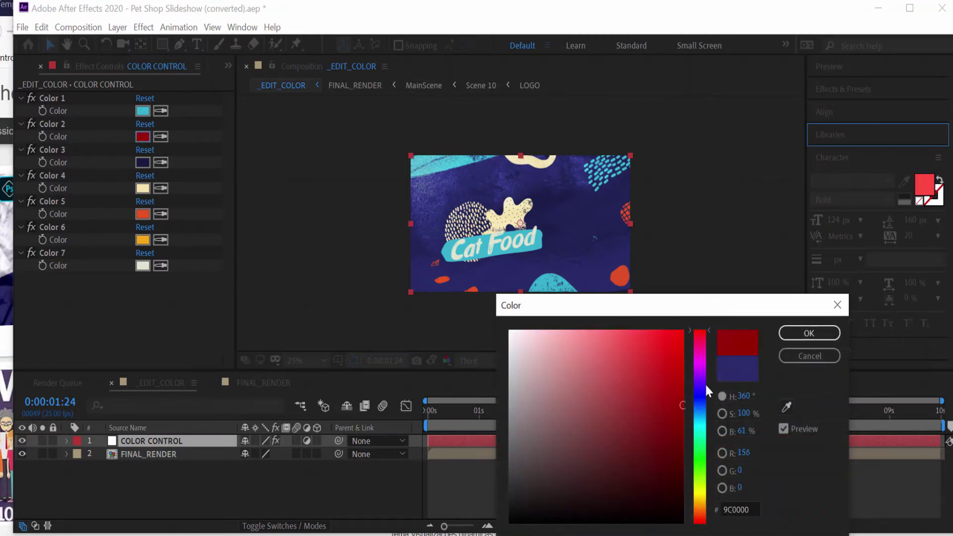
click(781, 335)
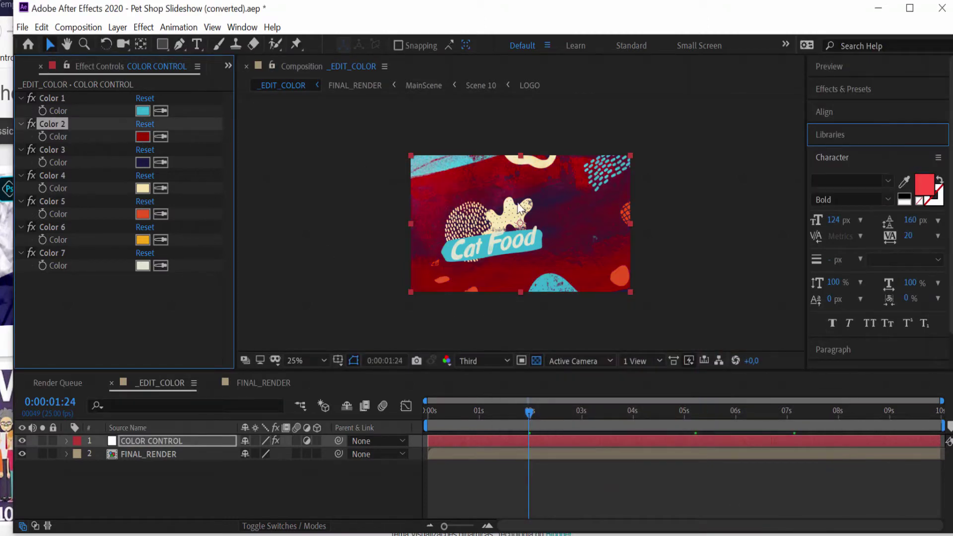
key(period)
key(period)
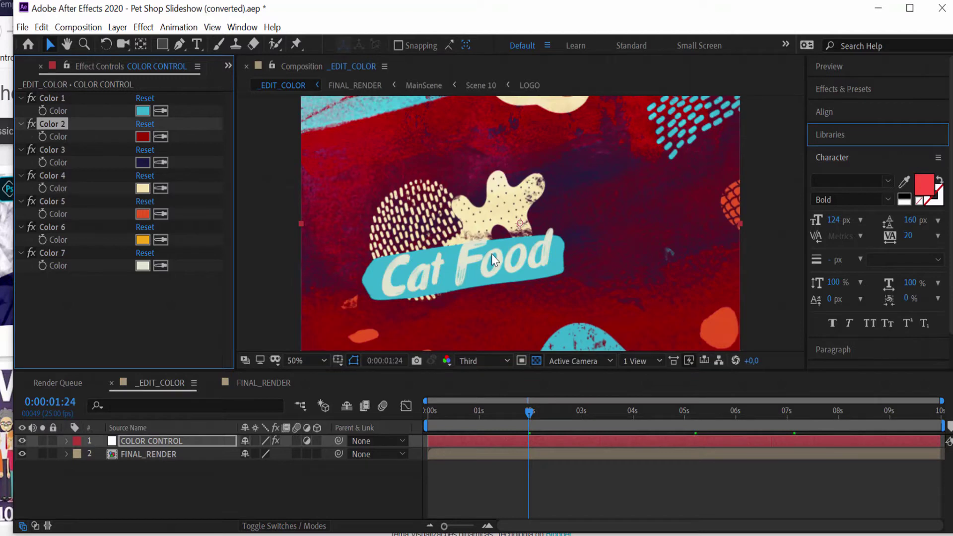
key(ctrl+z)
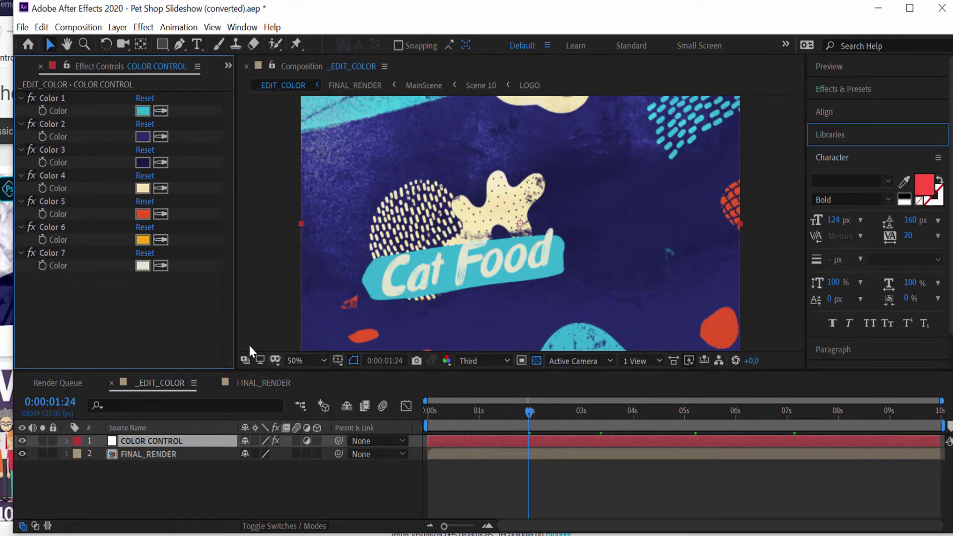
click(21, 69)
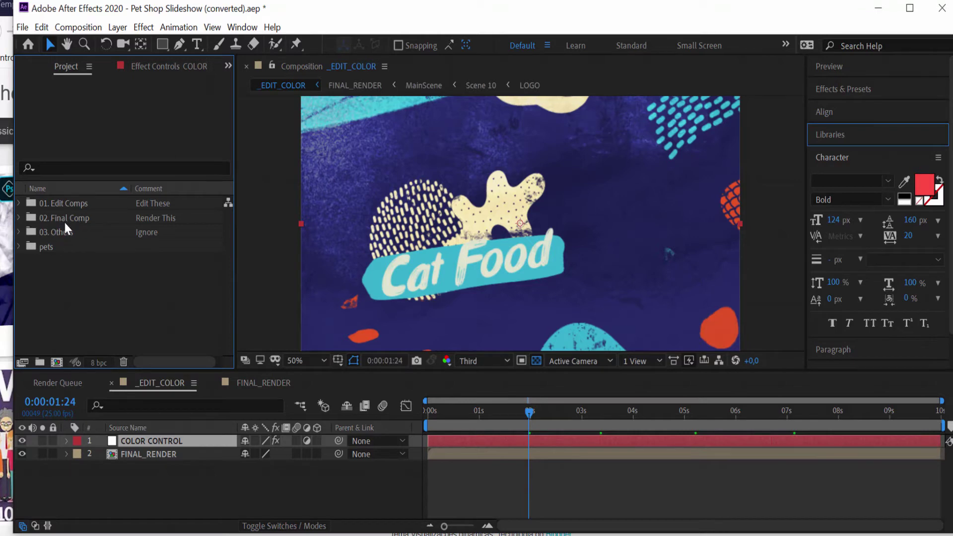
Open the FINAL_RENDER composition from the 02. Final Comp folder
click(56, 206)
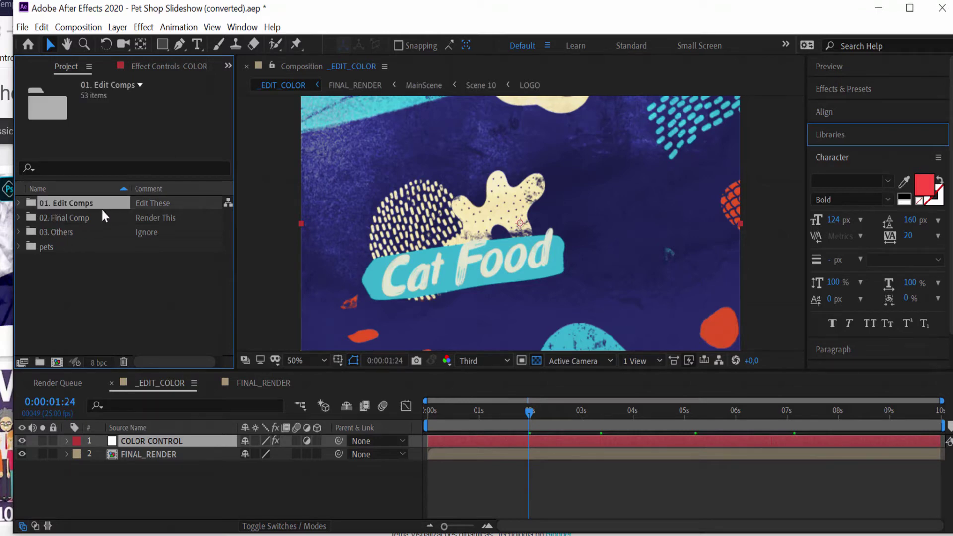
click(77, 218)
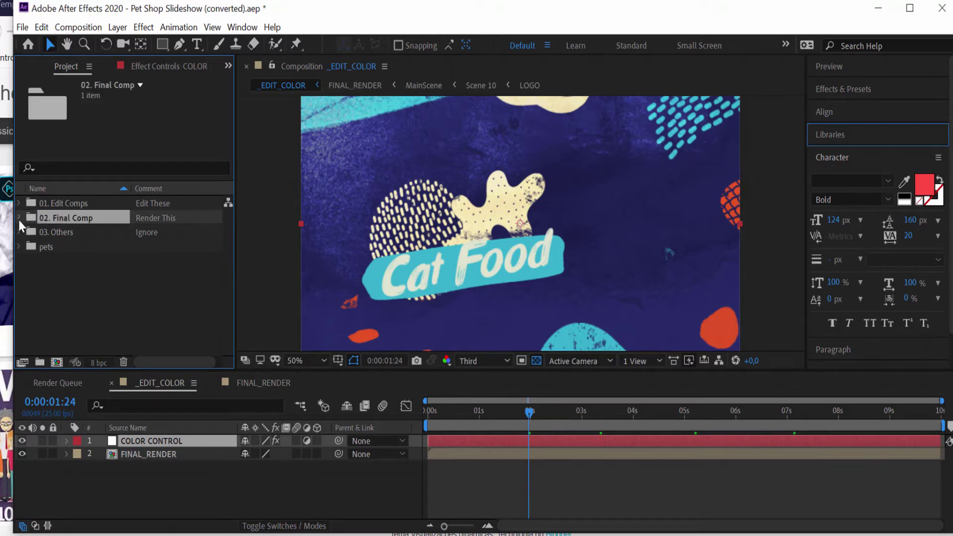
click(19, 219)
click(73, 233)
double_click(74, 234)
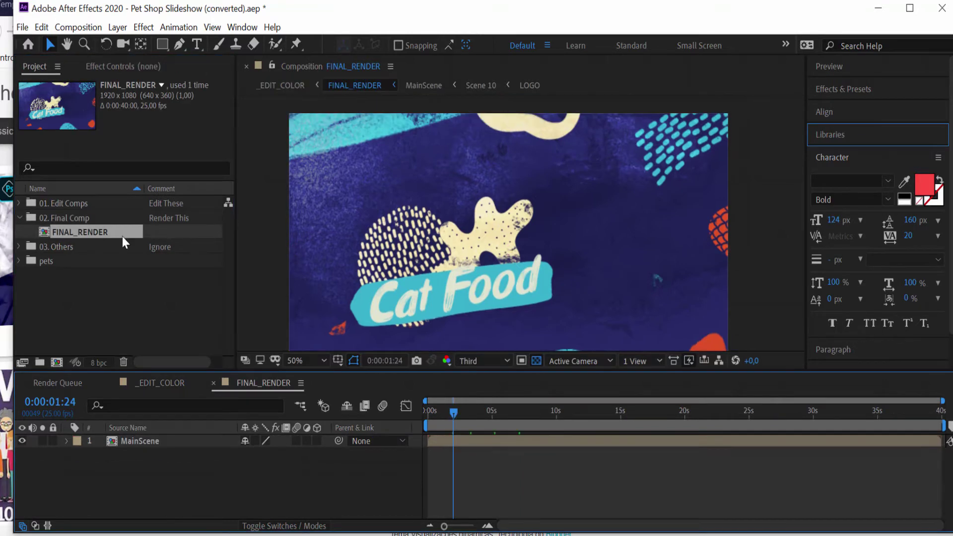
click(19, 217)
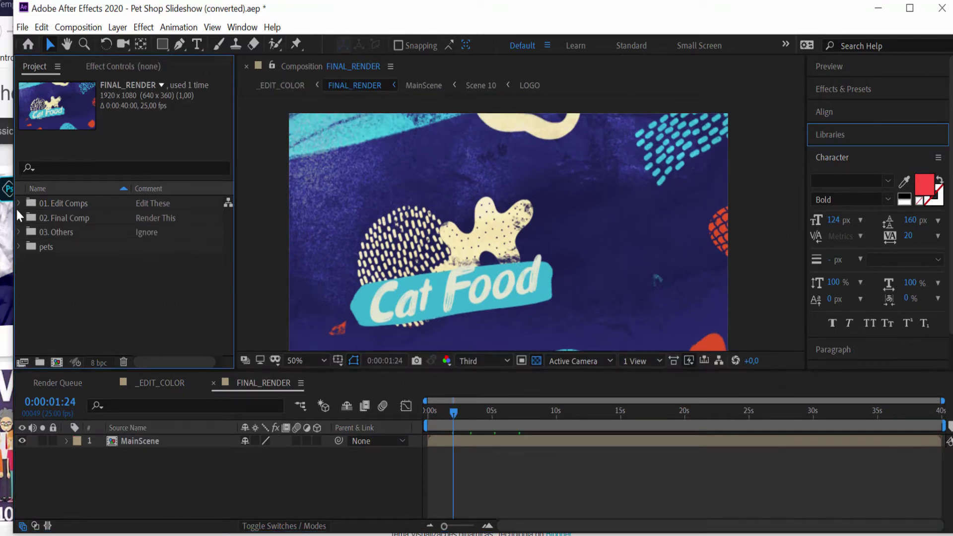
Browse the 01. Edit Comps subfolders and open the LOGO comp from _LOGO
click(19, 203)
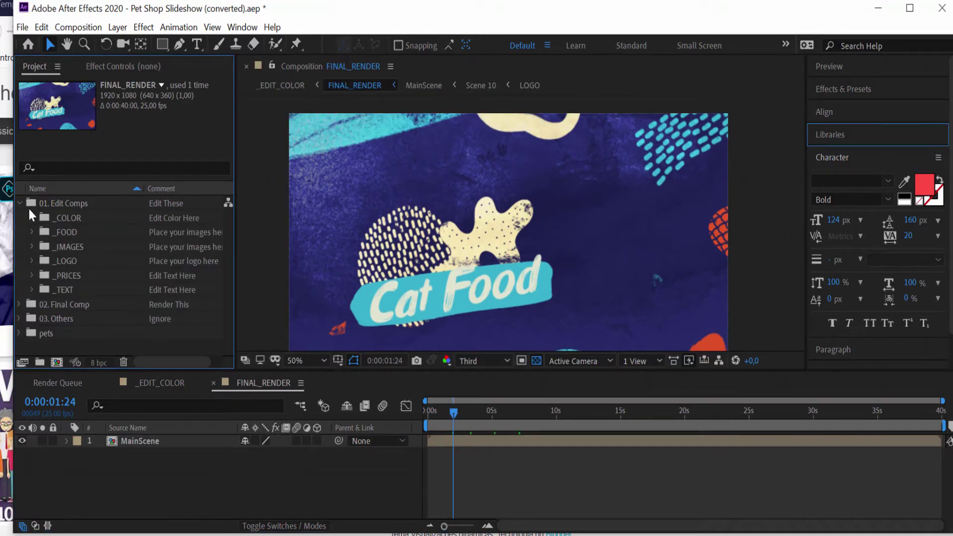
click(78, 222)
click(62, 234)
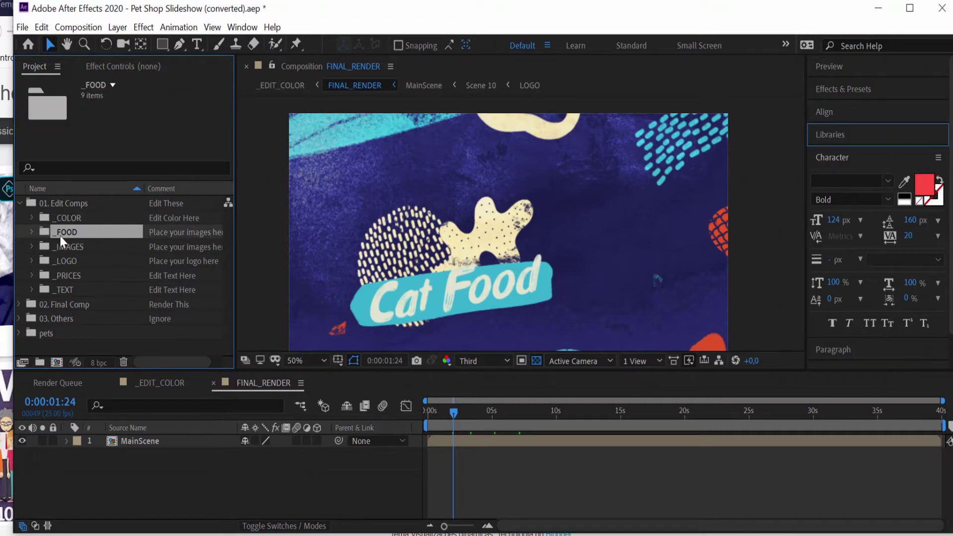
click(31, 231)
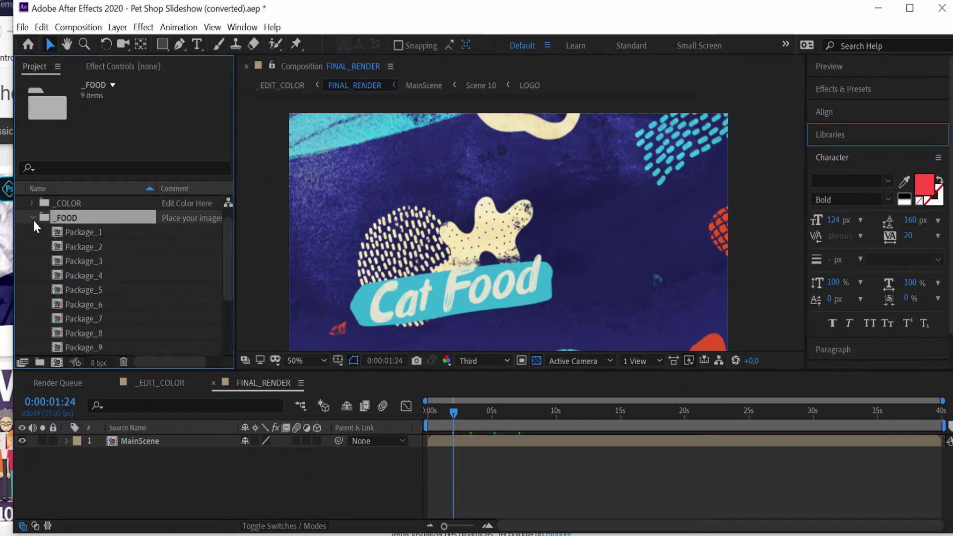
click(32, 218)
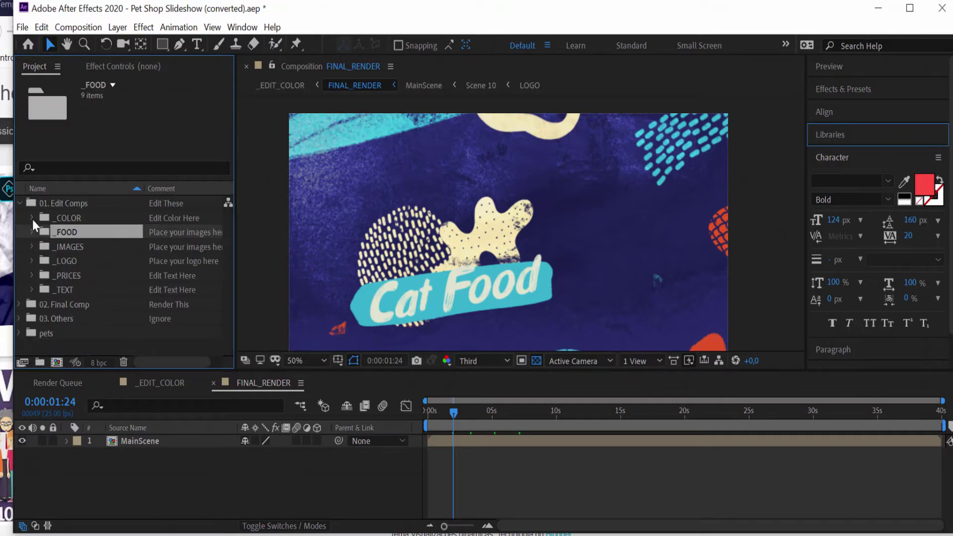
click(71, 247)
click(70, 266)
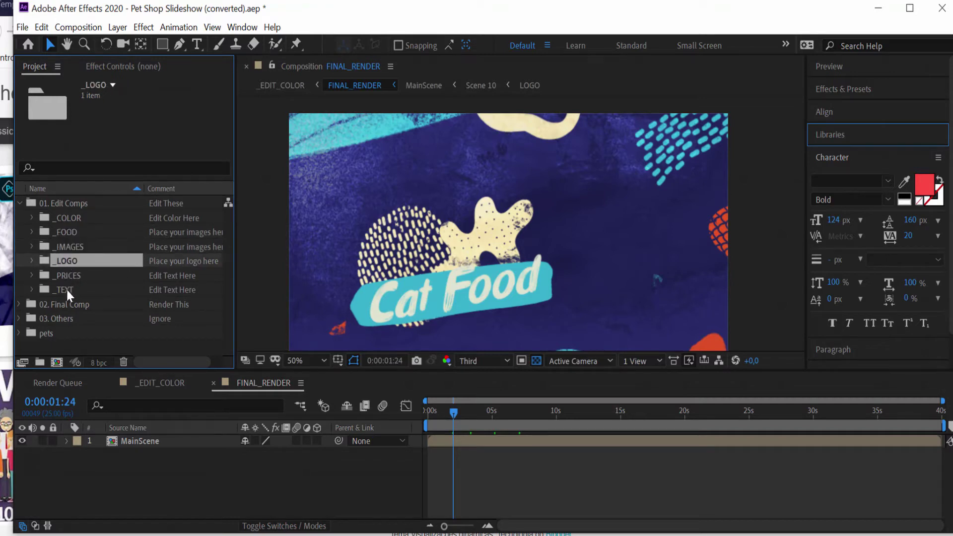
click(69, 290)
click(33, 261)
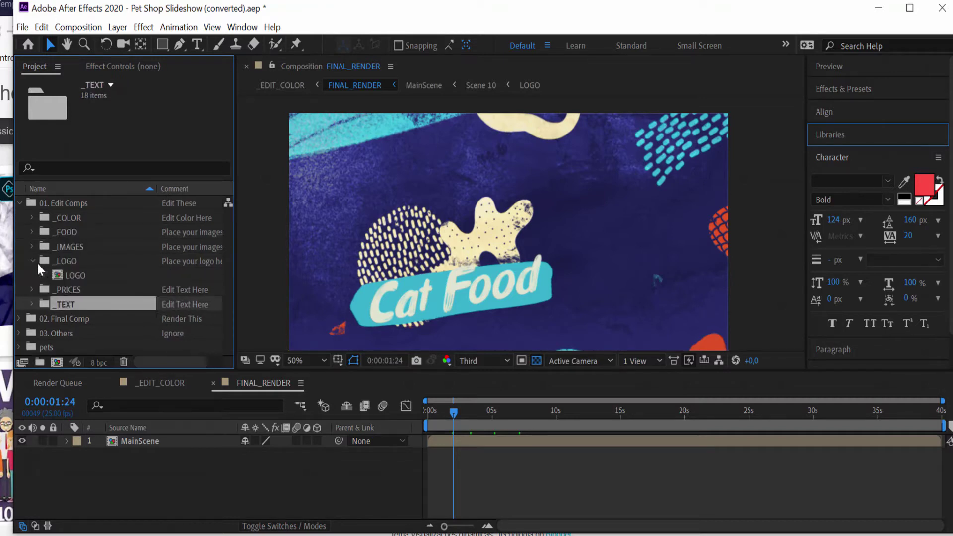
double_click(65, 275)
At 0:00:03:22, add a 'PB' text layer in the LOGO comp at 327 px
click(639, 420)
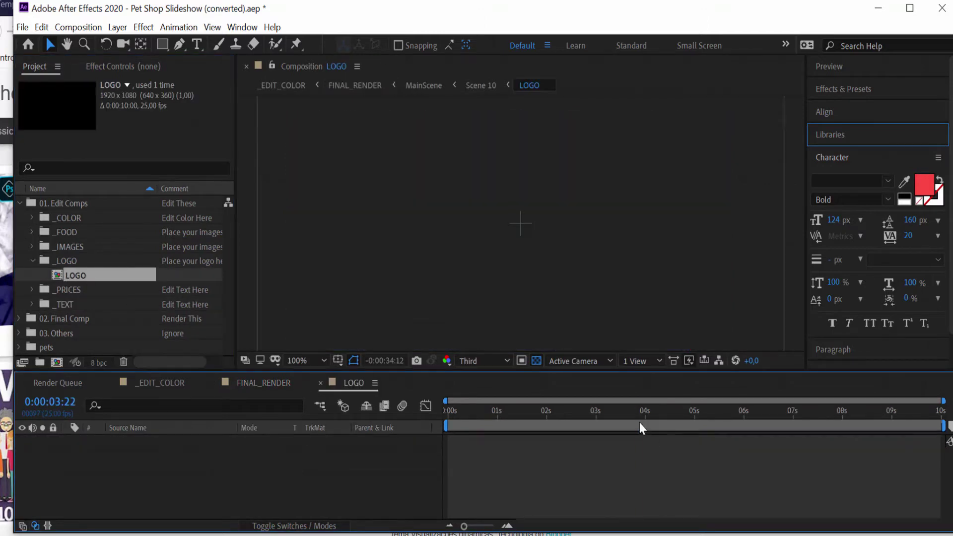
key(comma)
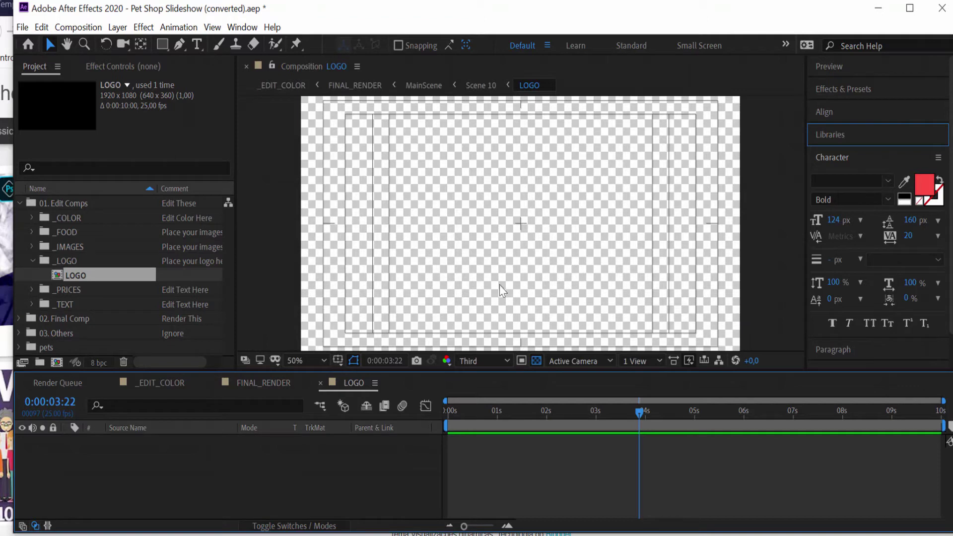
click(197, 44)
click(488, 211)
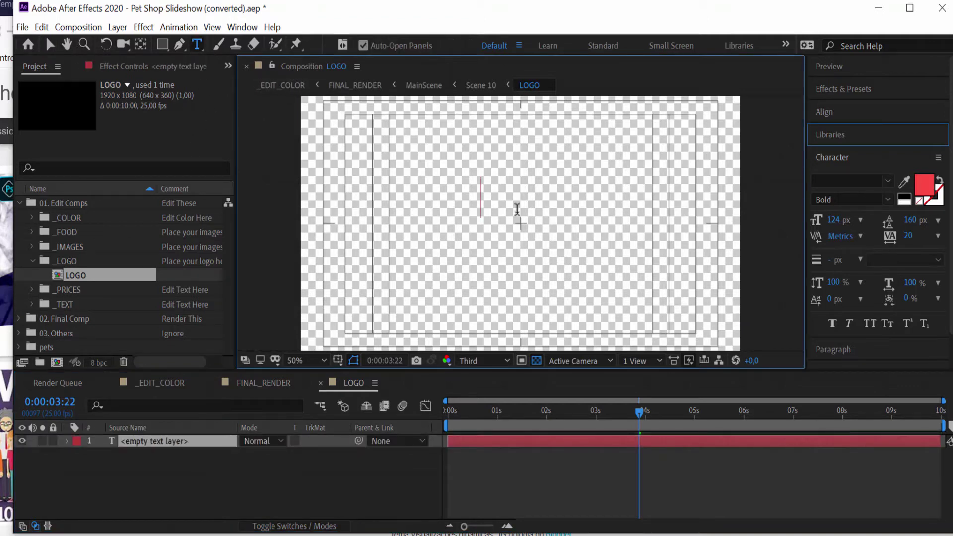
text(PB)
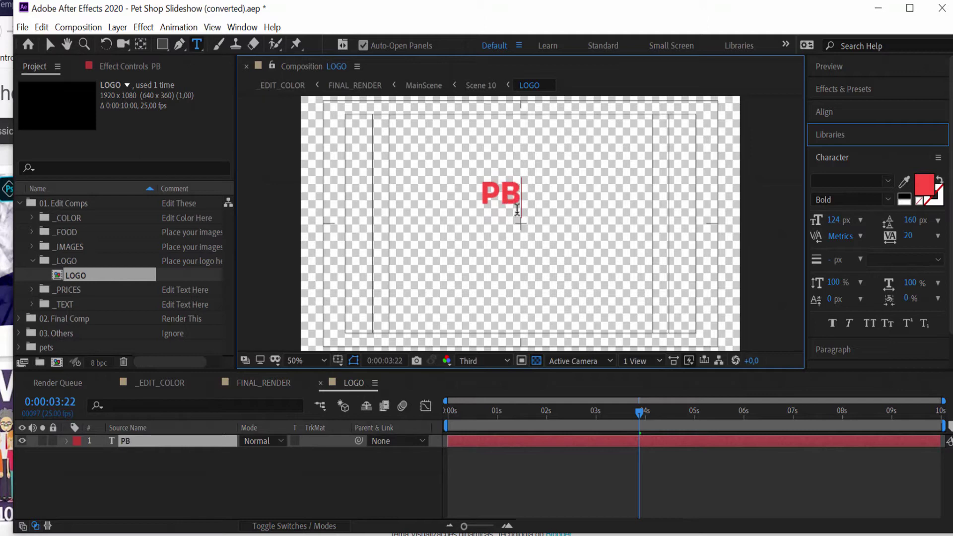
click(164, 463)
click(154, 447)
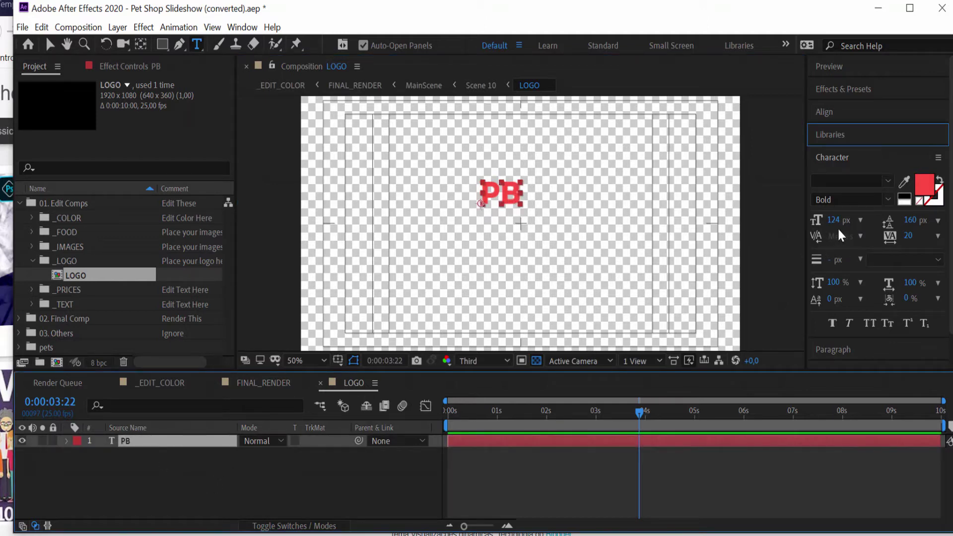
drag(834, 220, 935, 220)
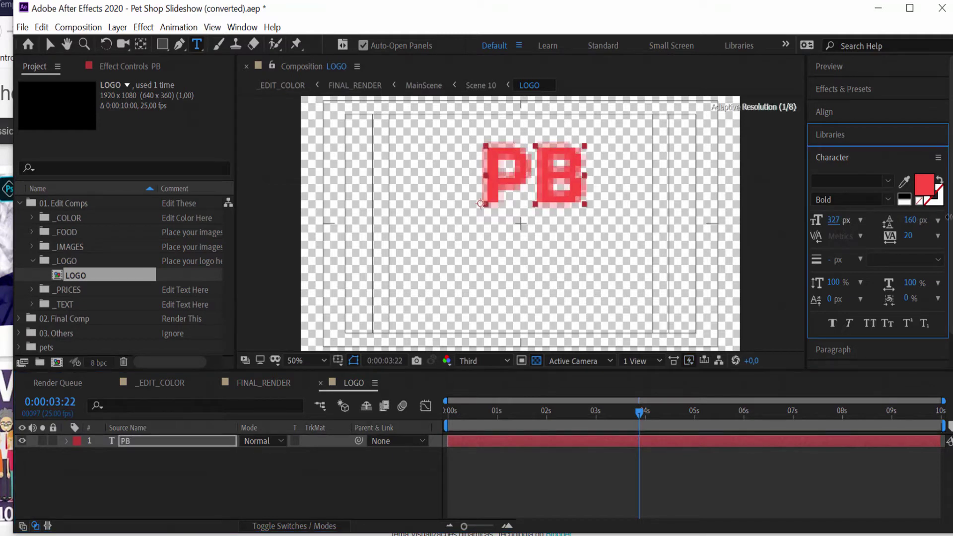
Scale the PB text up, centre it in the frame, and close the LOGO comp
key(v)
click(275, 473)
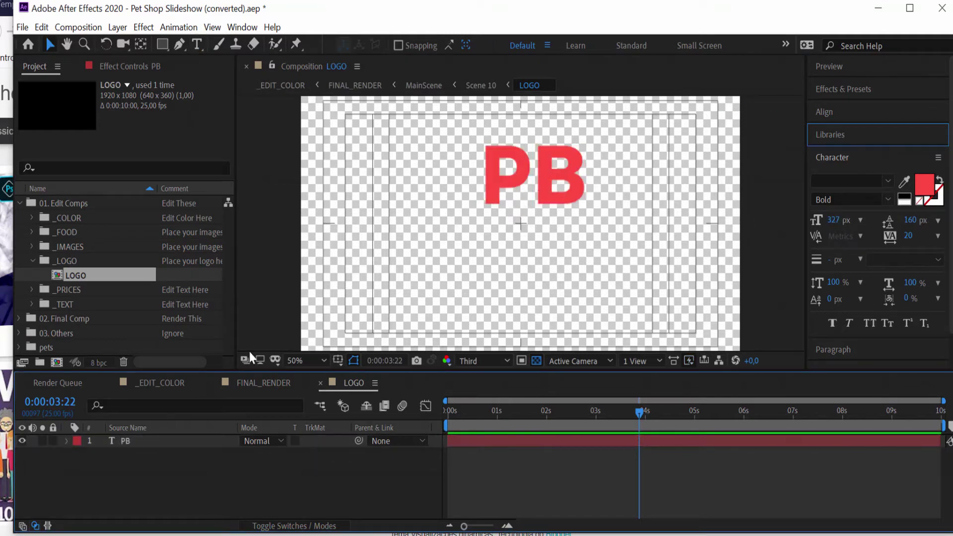
click(125, 441)
drag(543, 176, 511, 258)
drag(553, 228, 696, 176)
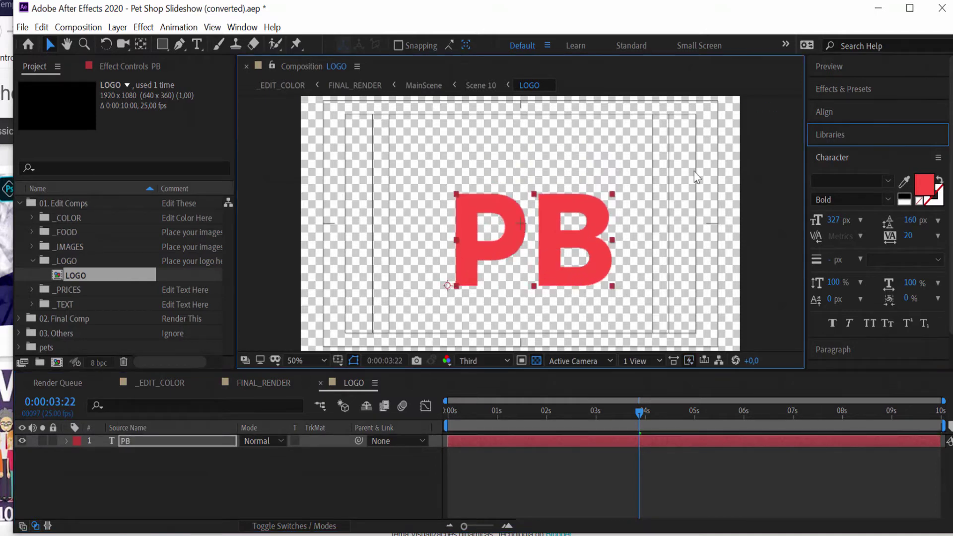
drag(629, 219, 569, 217)
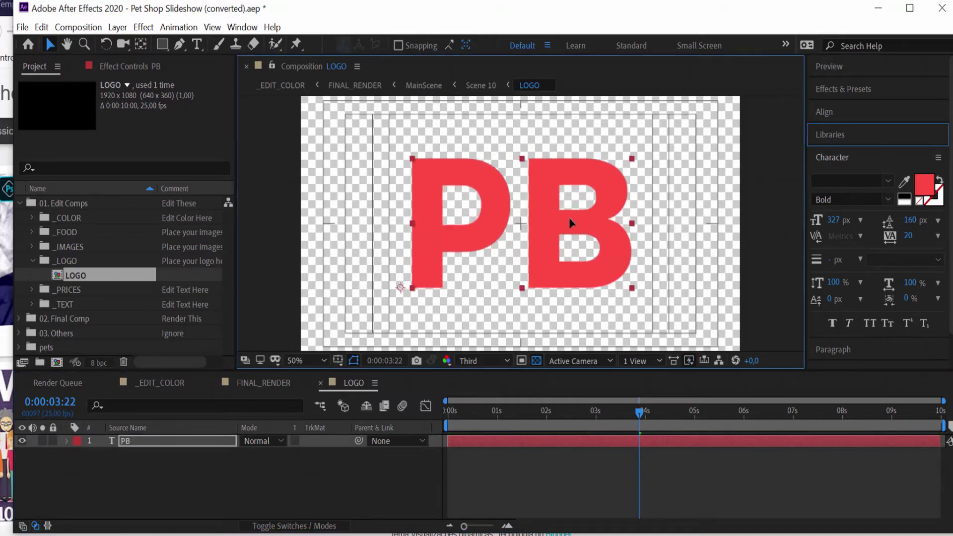
click(338, 385)
click(321, 383)
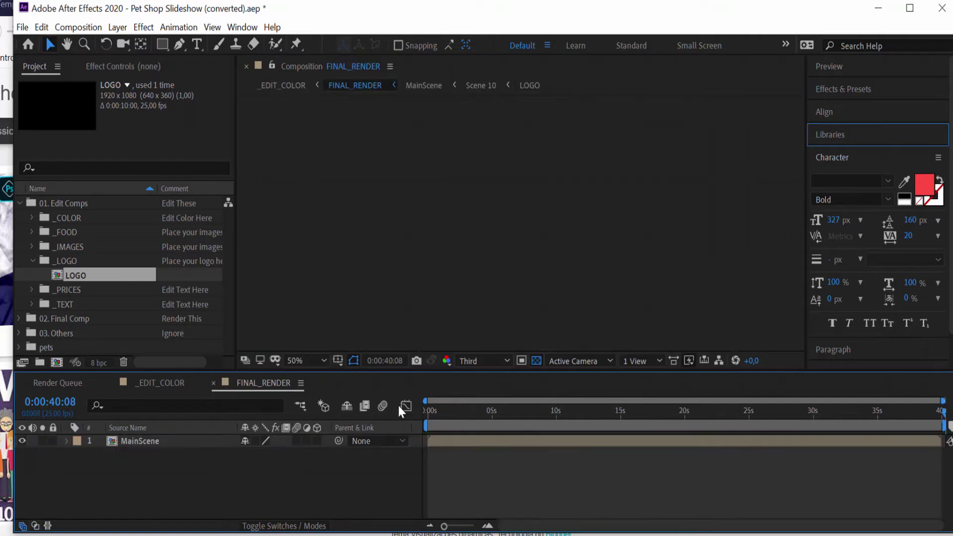
Jump FINAL_RENDER to 0:00:06:12 and look through the _PRICES folder's Price comps
click(511, 416)
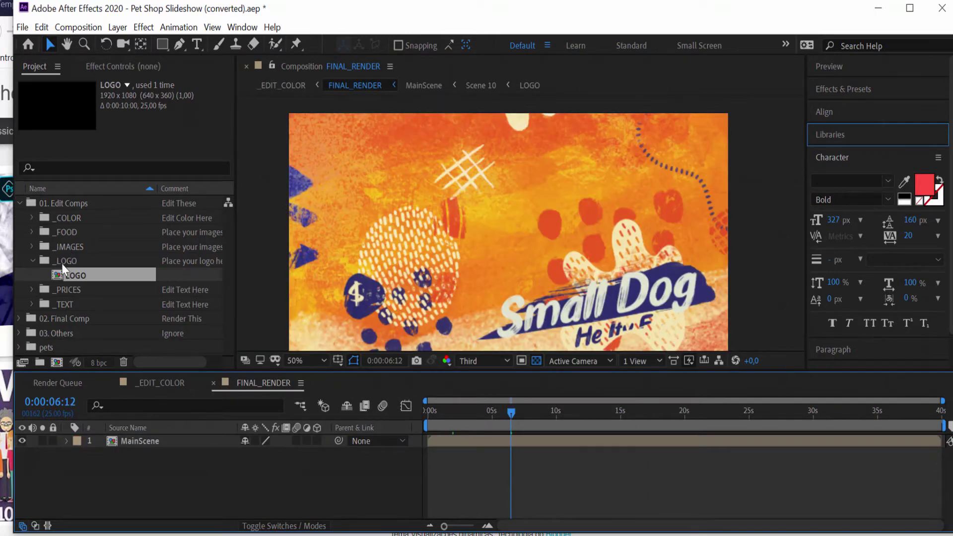
click(82, 288)
click(24, 291)
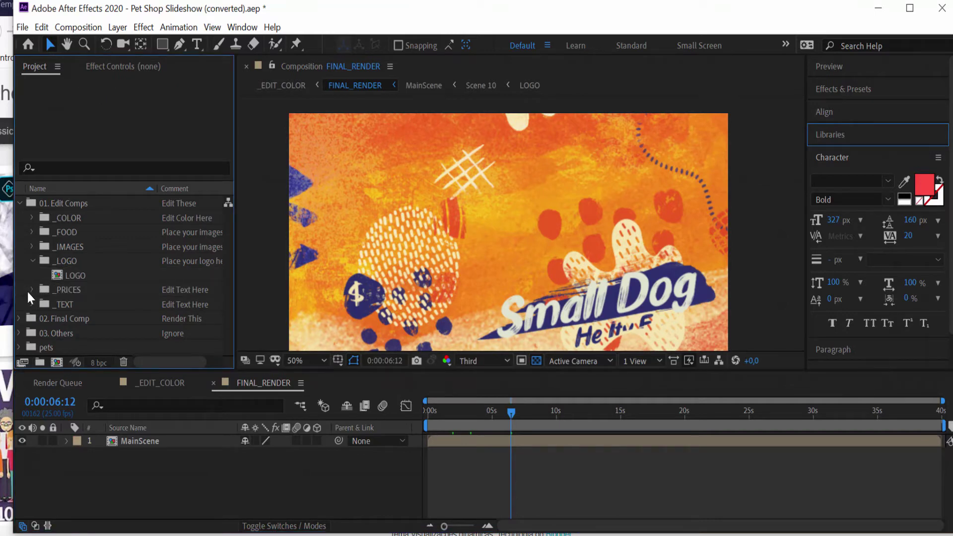
click(32, 290)
click(47, 232)
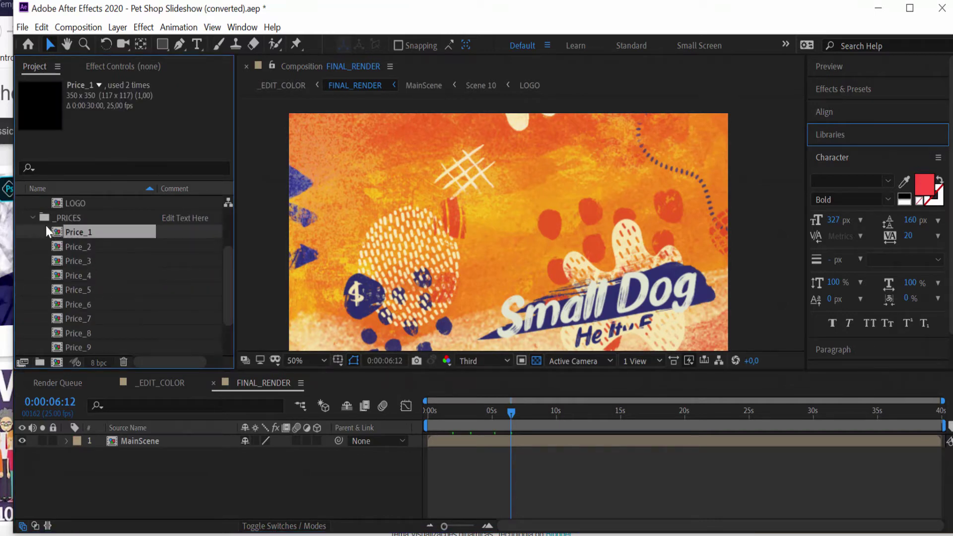
click(33, 217)
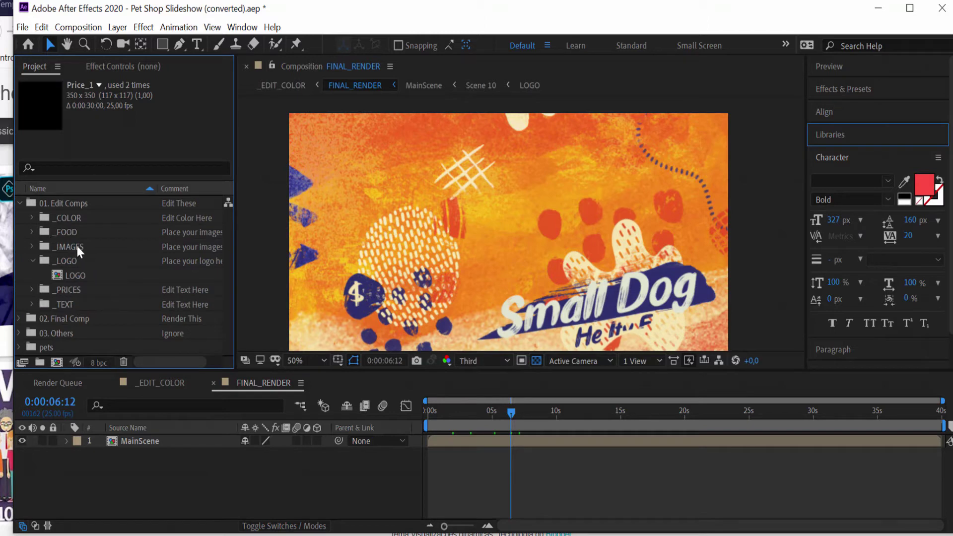
Expand the _IMAGES folder to view placeholder comps Image 01 through Image 09
click(32, 246)
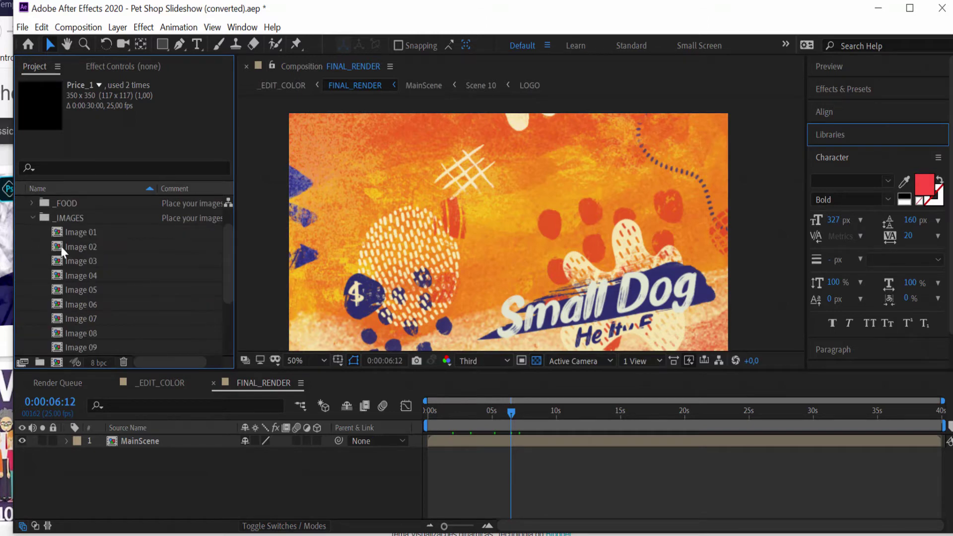
click(90, 236)
scroll(136, 291, down, 3)
click(99, 264)
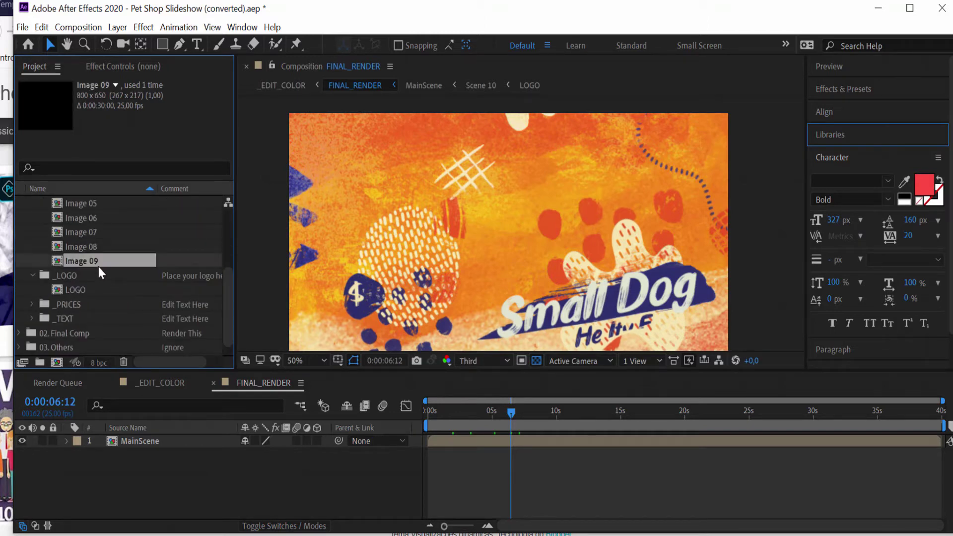
scroll(177, 292, up, 5)
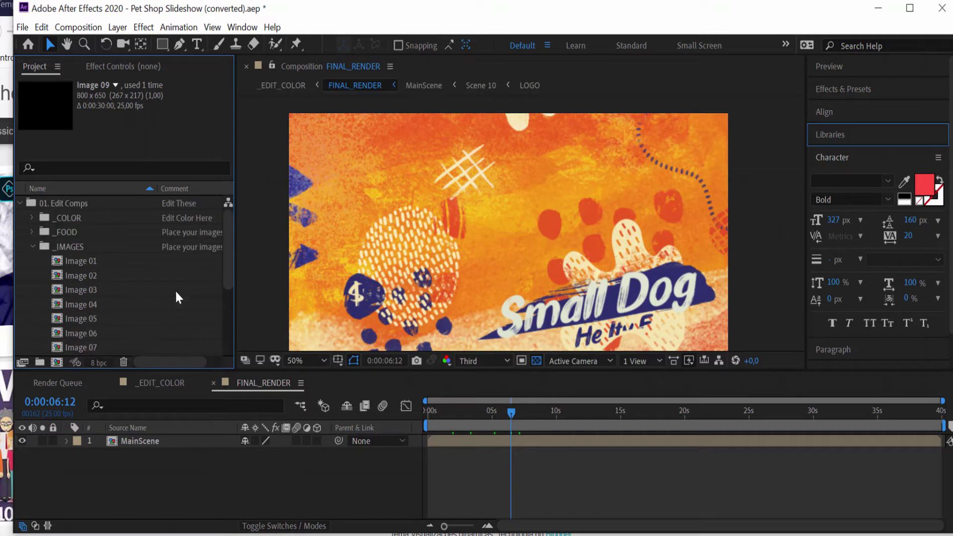
double_click(90, 262)
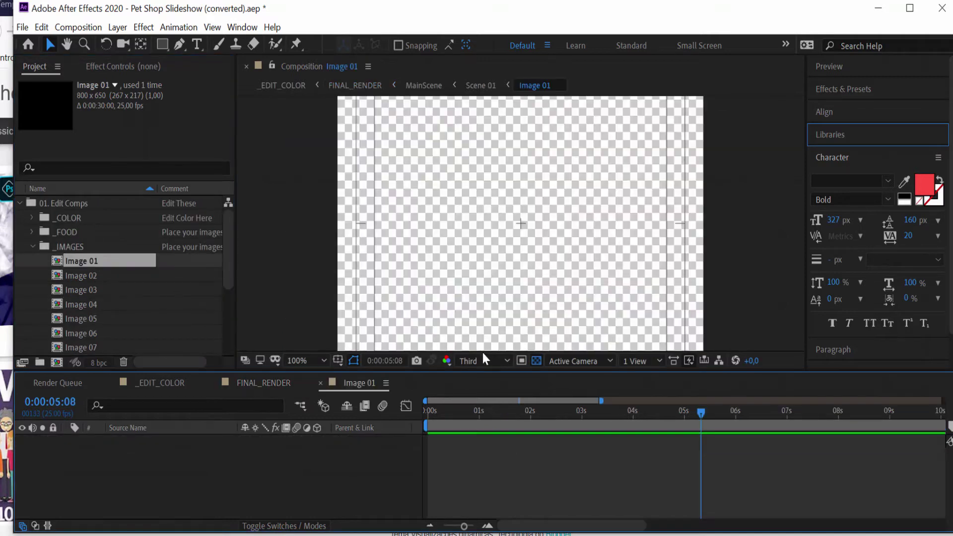
scroll(51, 289, down, 3)
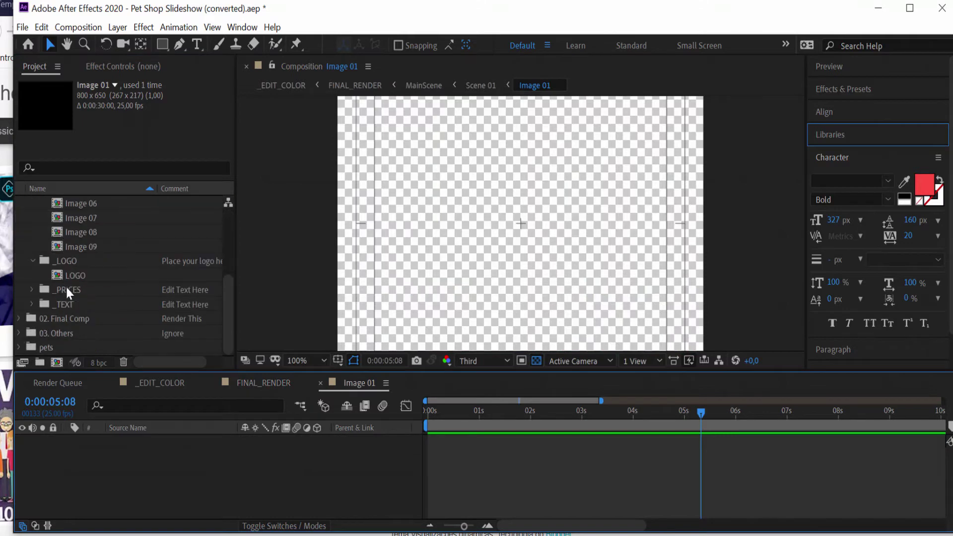
click(17, 347)
click(67, 313)
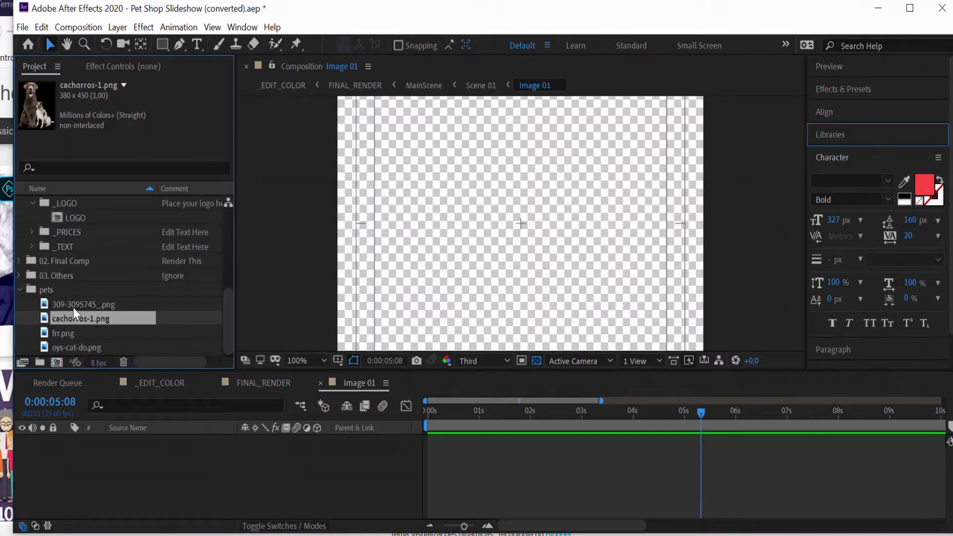
drag(74, 305, 117, 466)
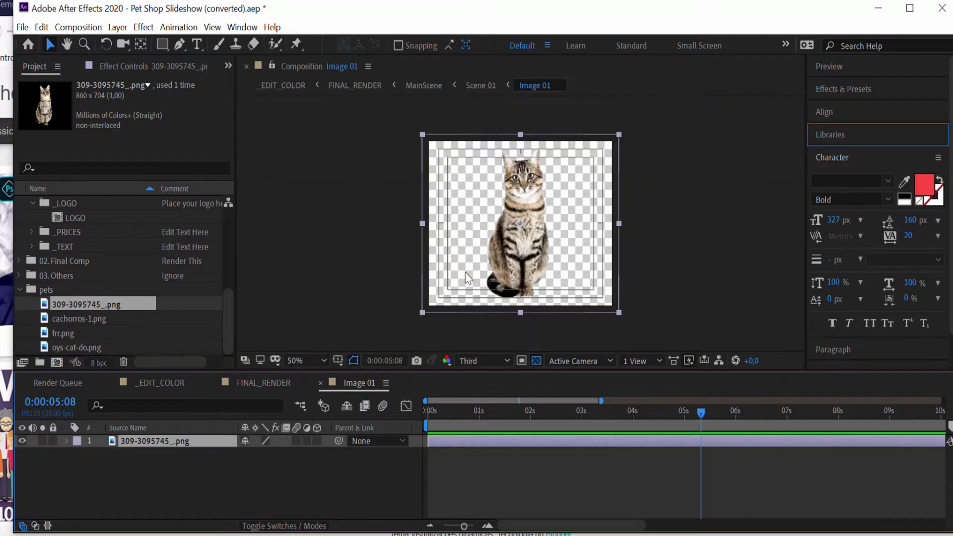
Check the cat in FINAL_RENDER's Cat Food scene, then set its scale to about 118%
click(159, 383)
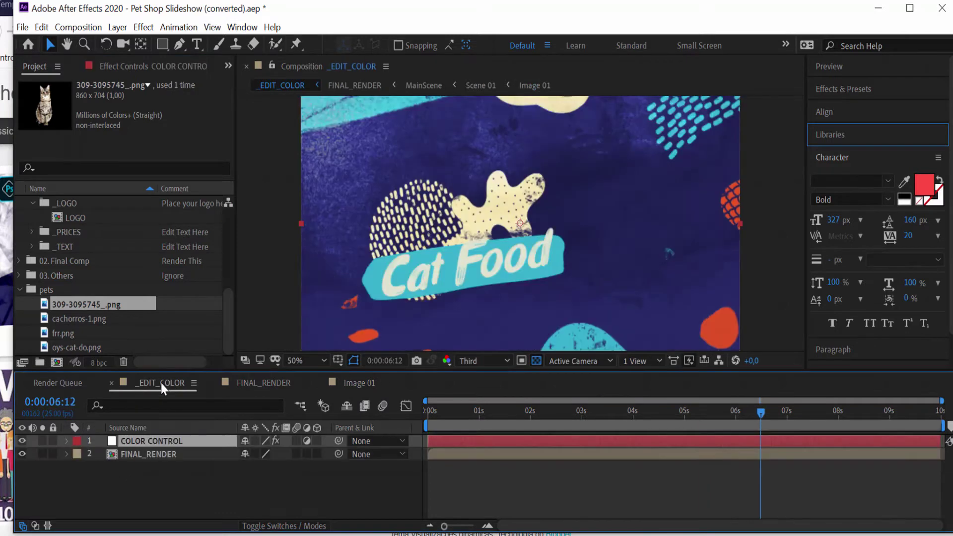
click(112, 383)
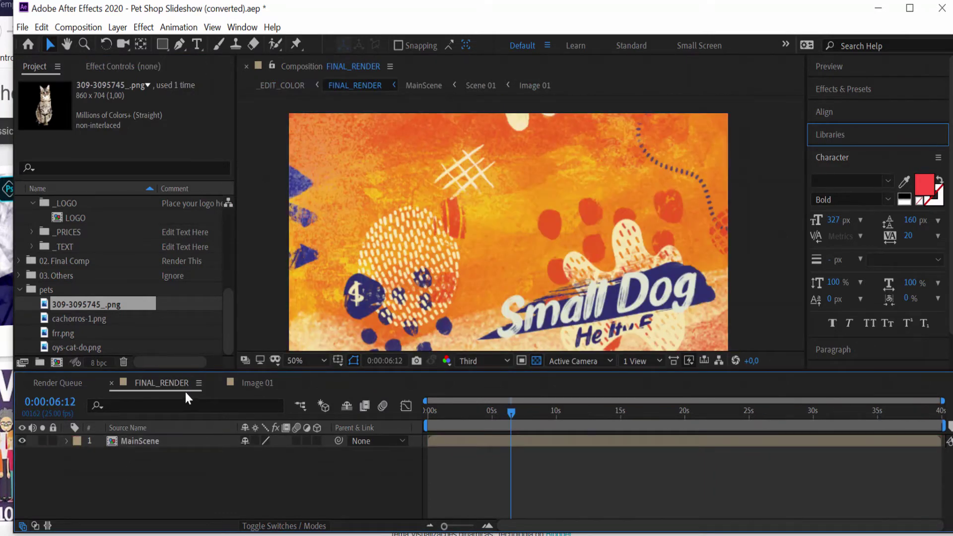
click(460, 413)
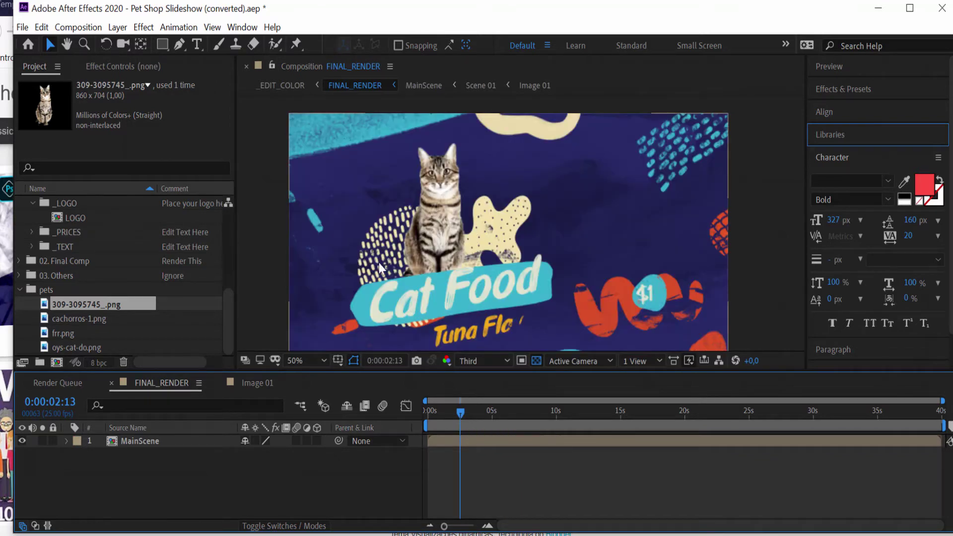
click(263, 383)
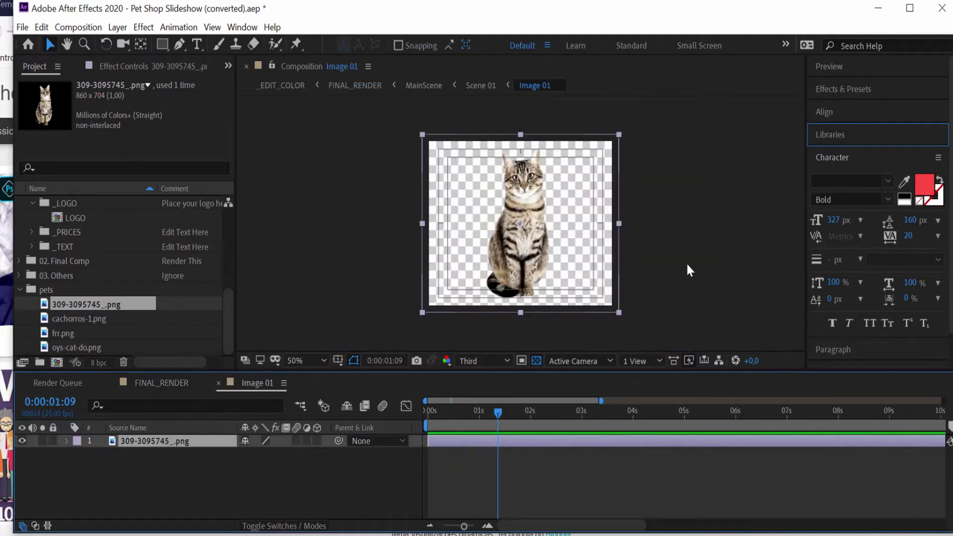
key(s)
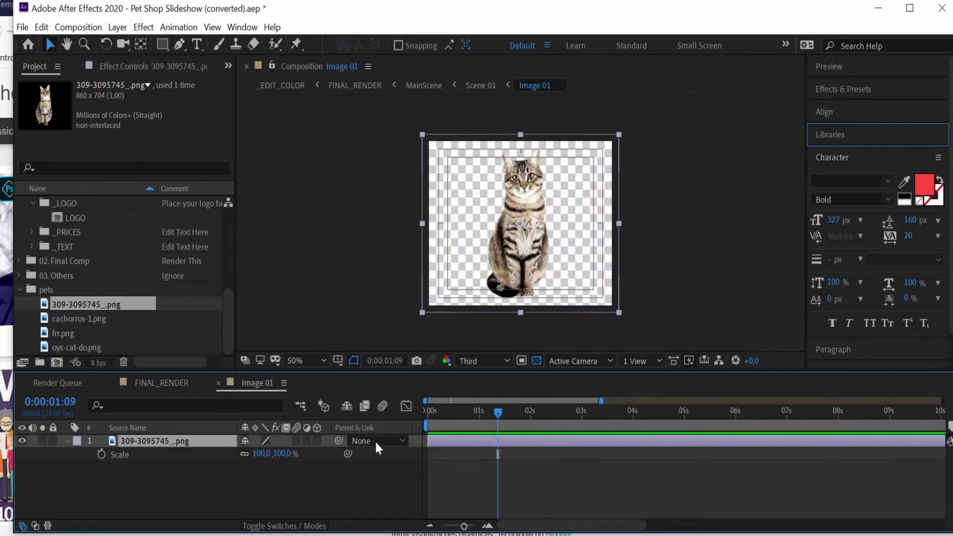
drag(281, 453, 290, 453)
Set FINAL_RENDER's preview to Full resolution at 100% zoom and pan to frame the cat
click(65, 383)
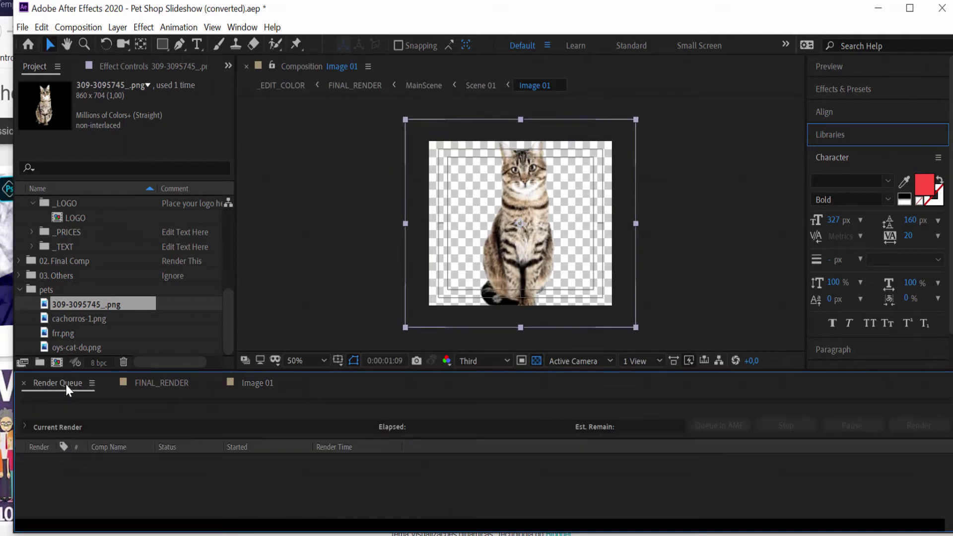
click(144, 383)
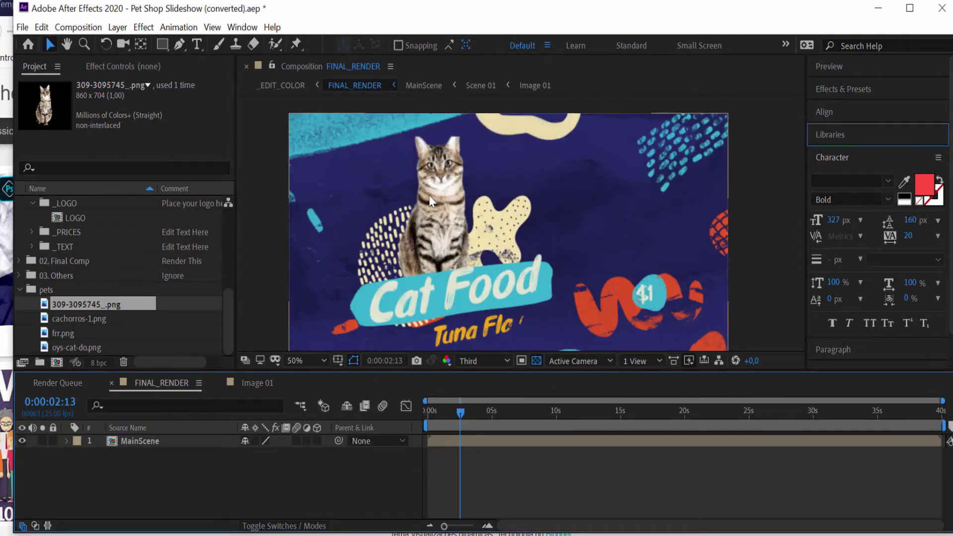
click(507, 359)
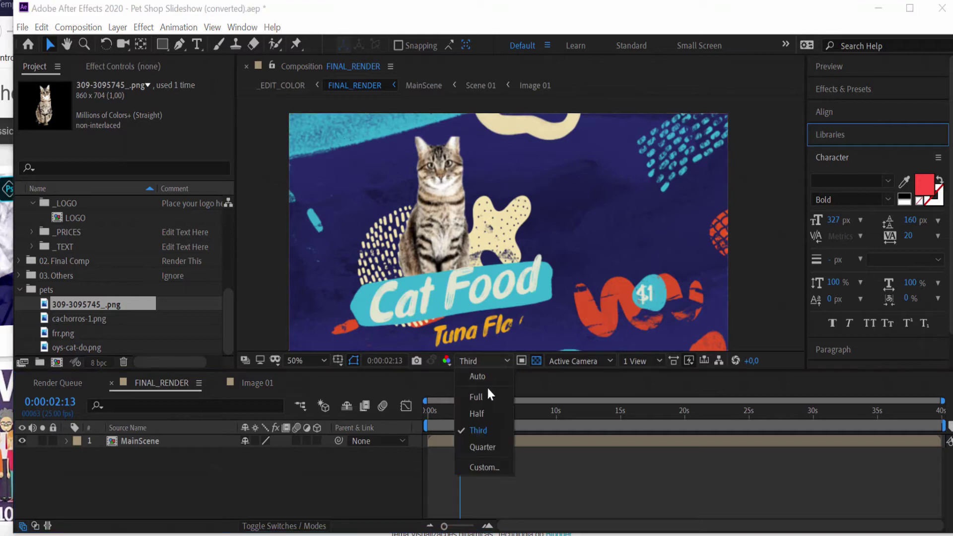
click(477, 397)
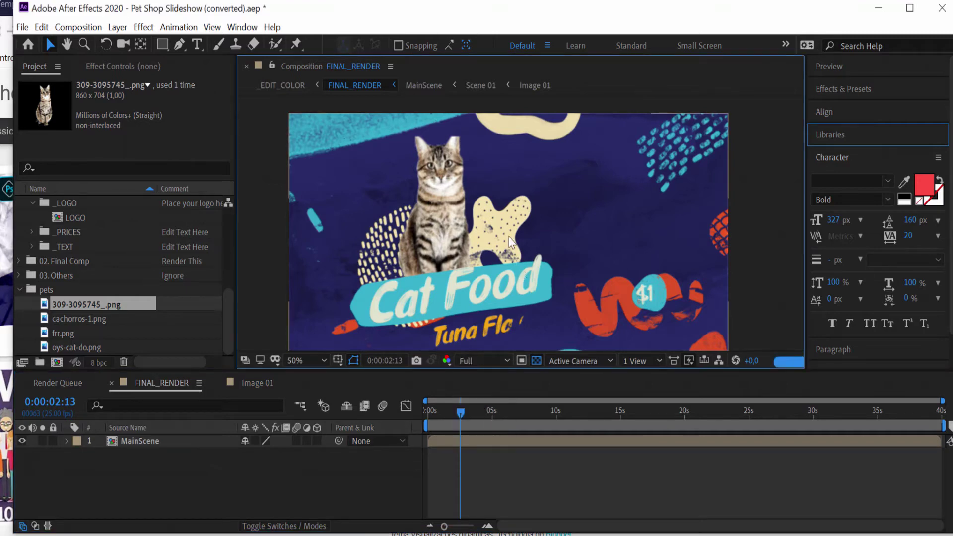
key(period)
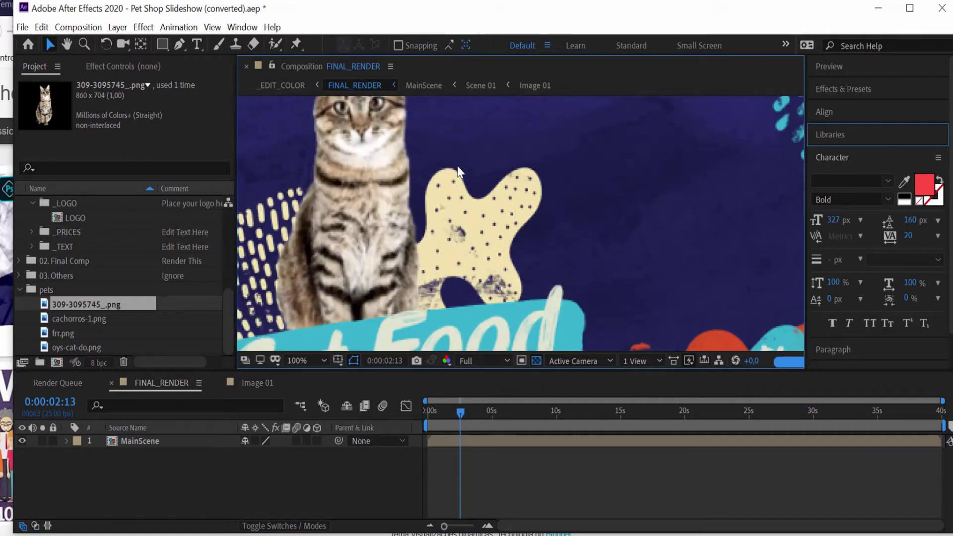
key(h)
drag(449, 179, 496, 191)
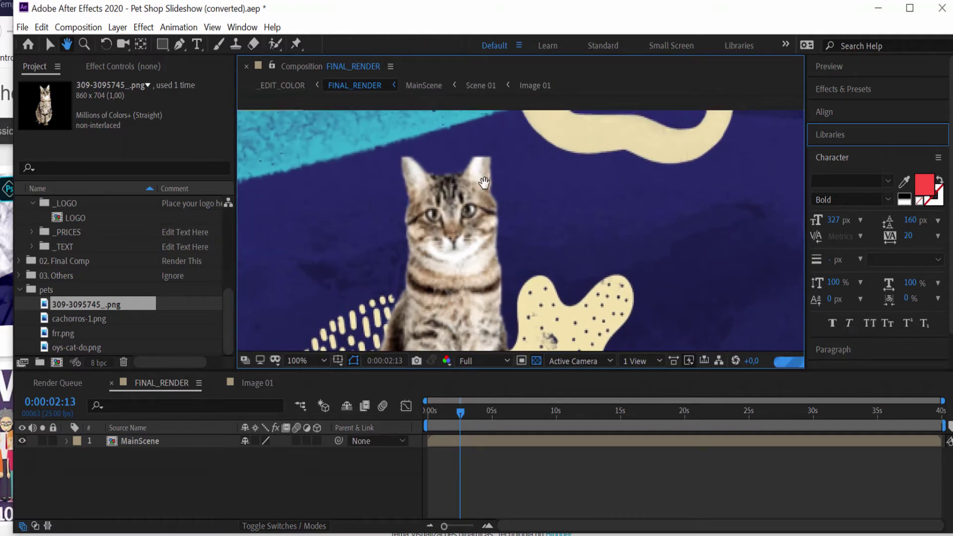
key(v)
Reduce the Image 01 cat to 102% scale, then preview at Quarter resolution at 0:00:03:16
click(250, 383)
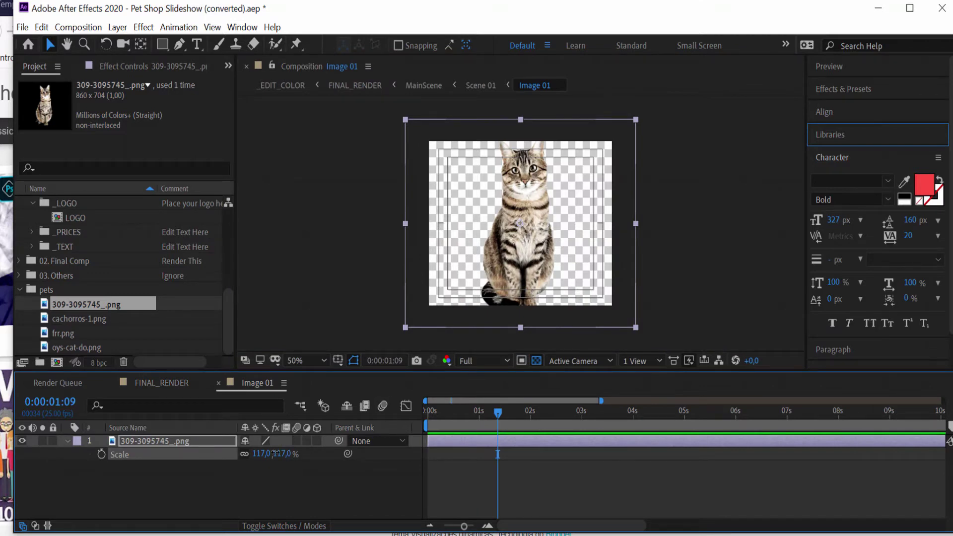
drag(277, 453, 269, 453)
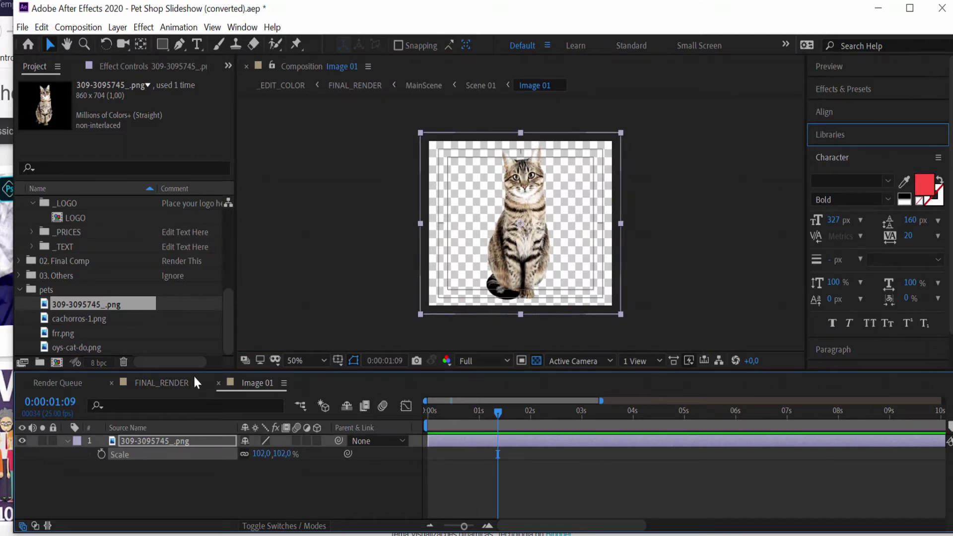
click(164, 381)
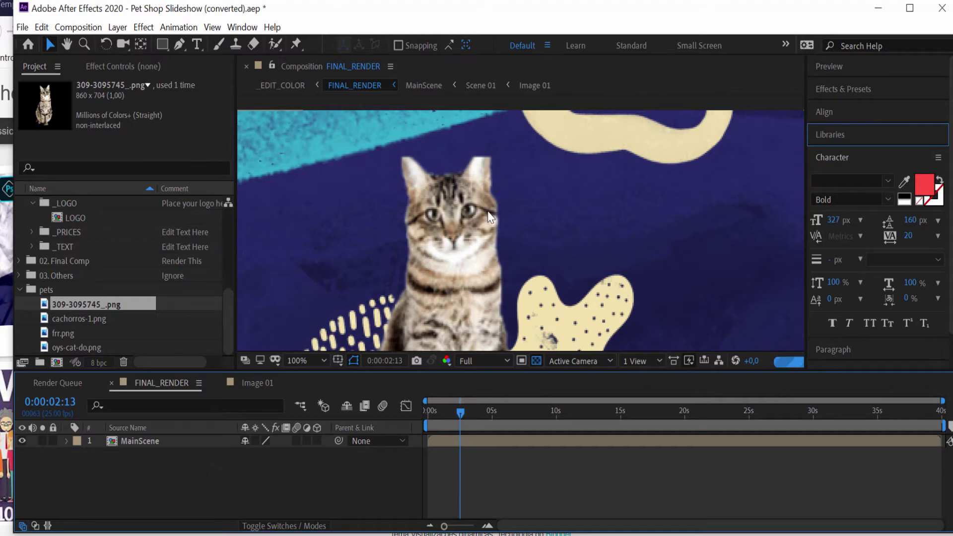
click(506, 362)
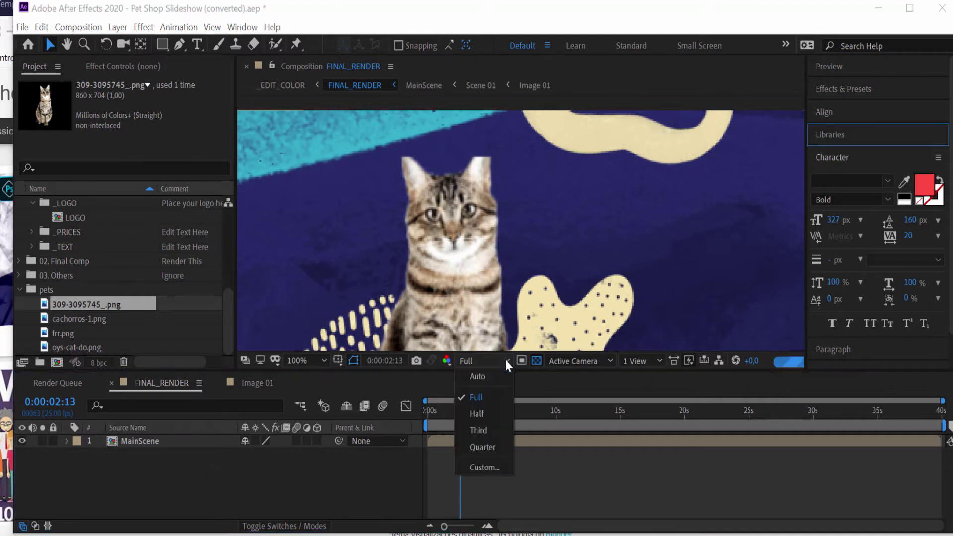
click(475, 452)
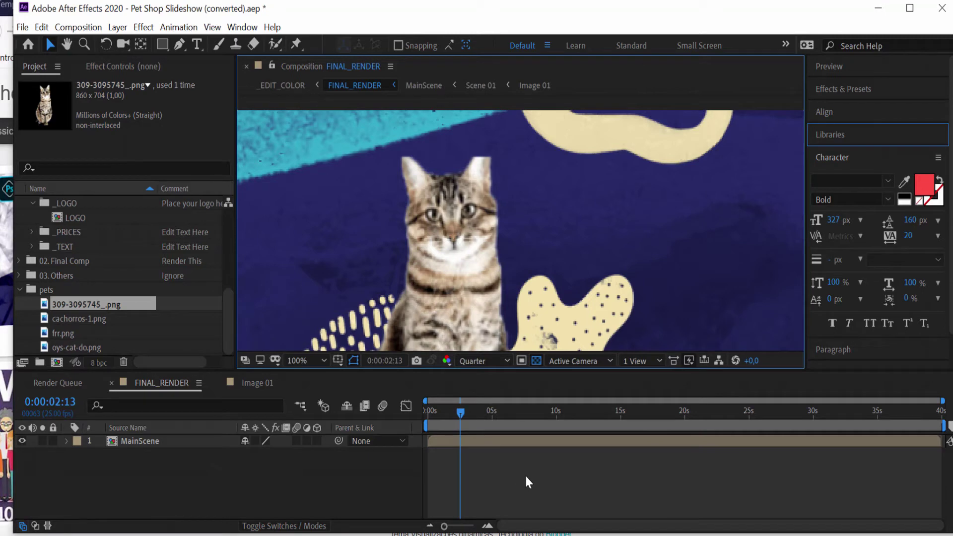
click(505, 421)
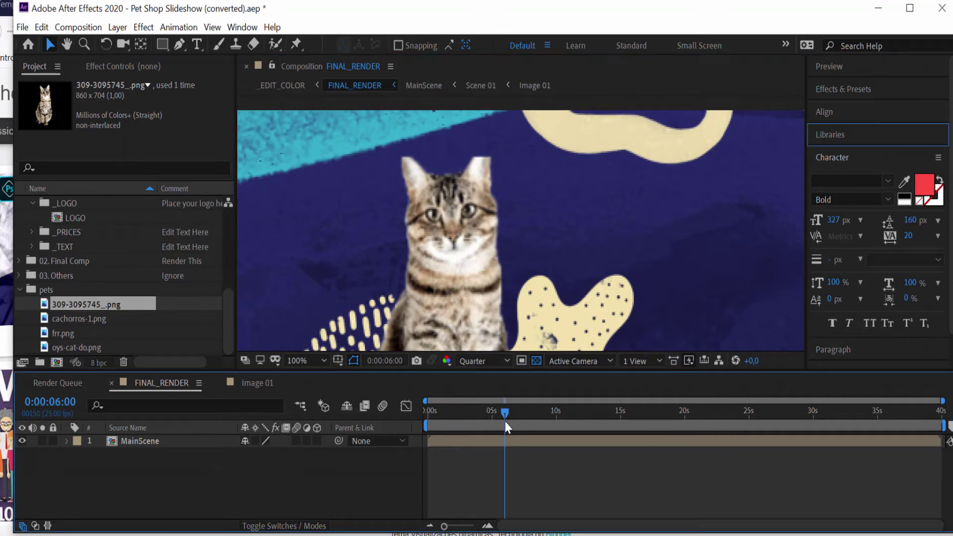
click(475, 418)
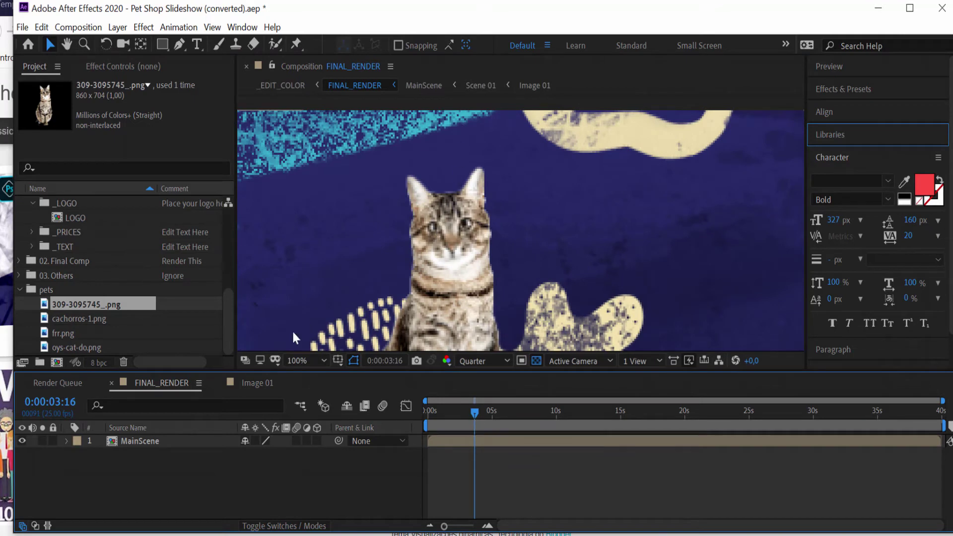
Open Image 02 and place the two-dog photo cachorros-1.png into it
scroll(80, 263, up, 5)
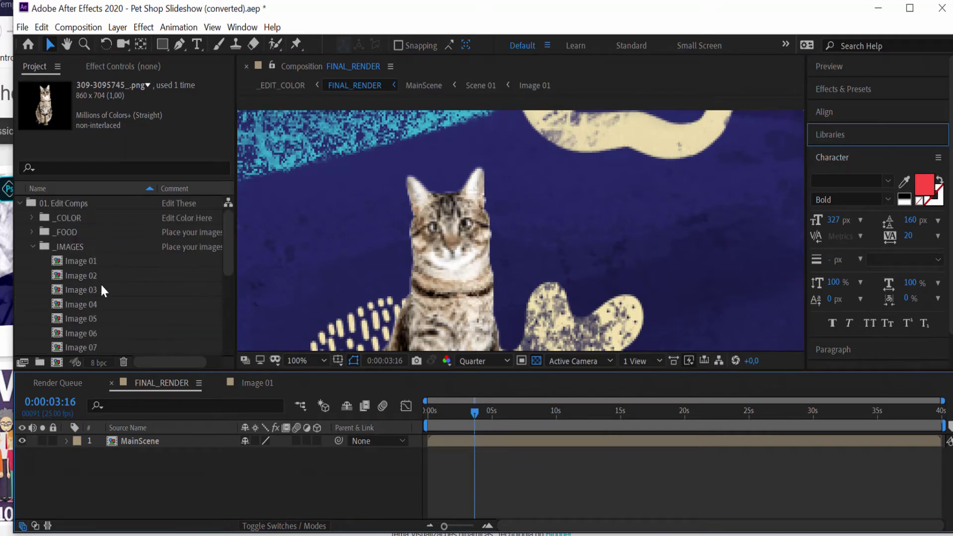
double_click(88, 277)
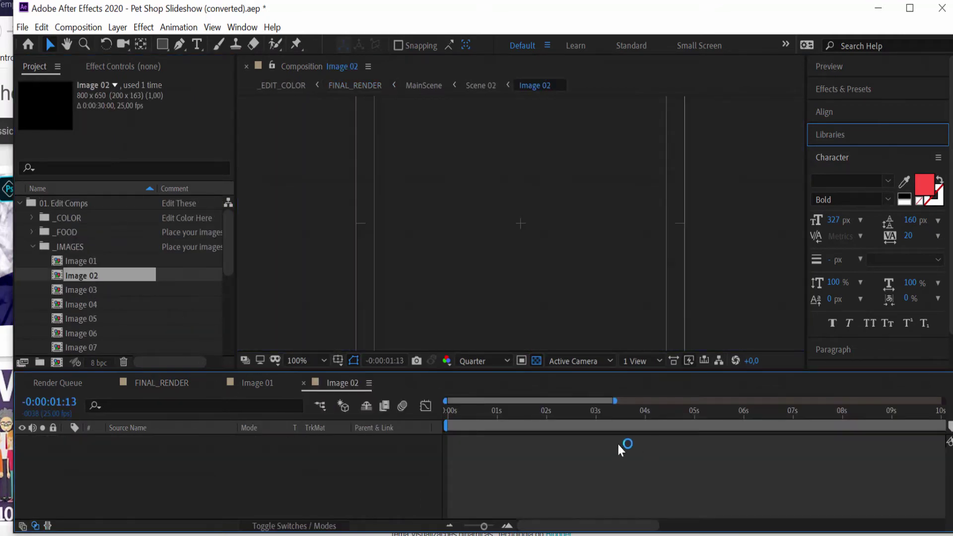
scroll(167, 290, down, 5)
scroll(168, 290, down, 1)
click(91, 318)
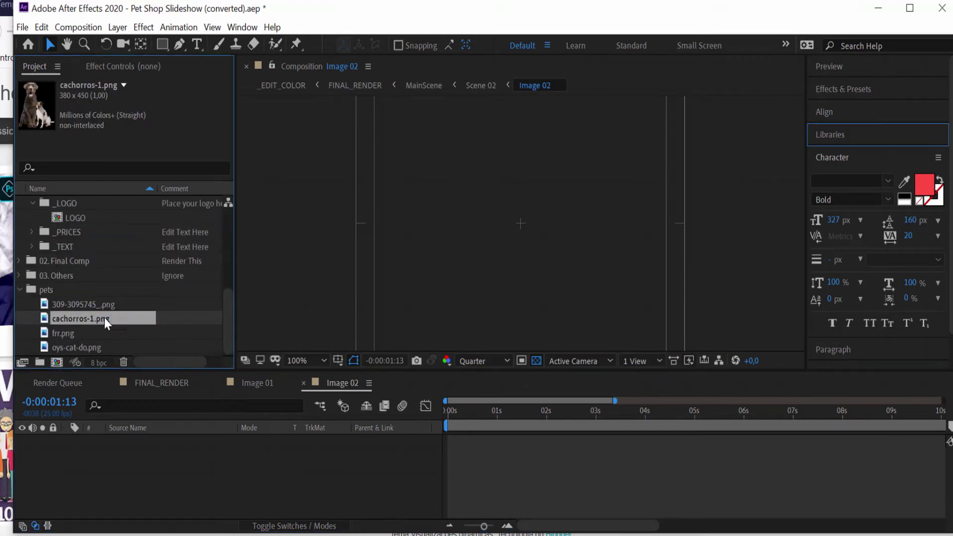
drag(90, 318, 133, 465)
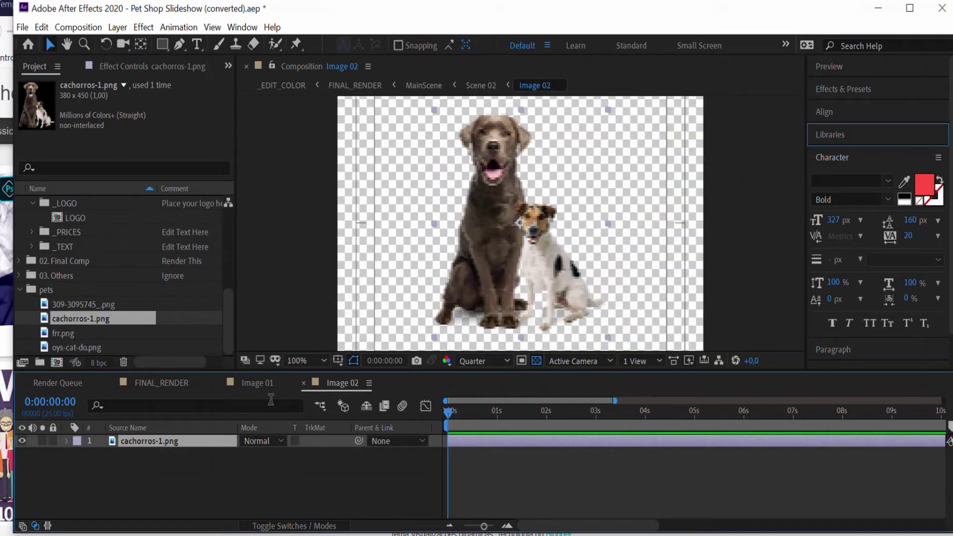
Scrub FINAL_RENDER at 25% through New Taste and Vitamins, landing on the Cat Food frame
click(163, 383)
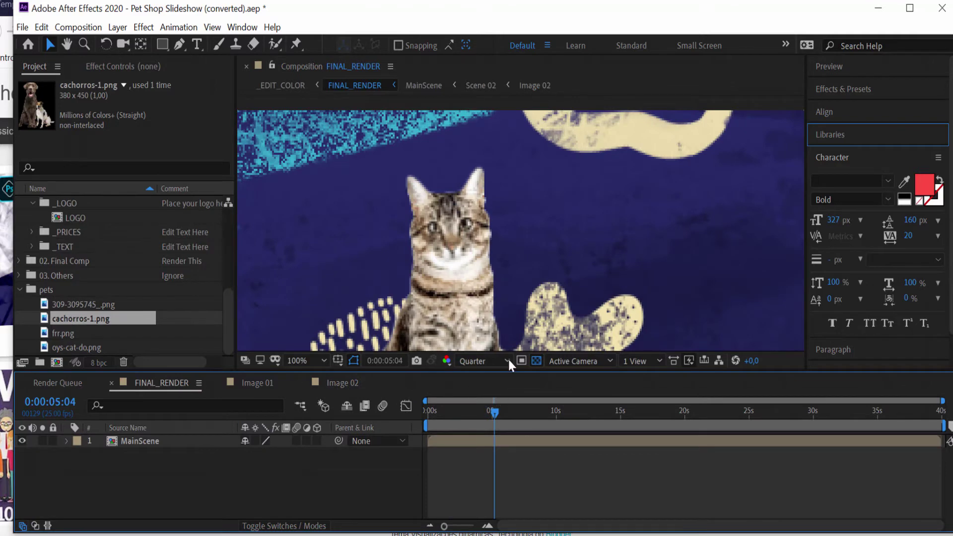
click(541, 410)
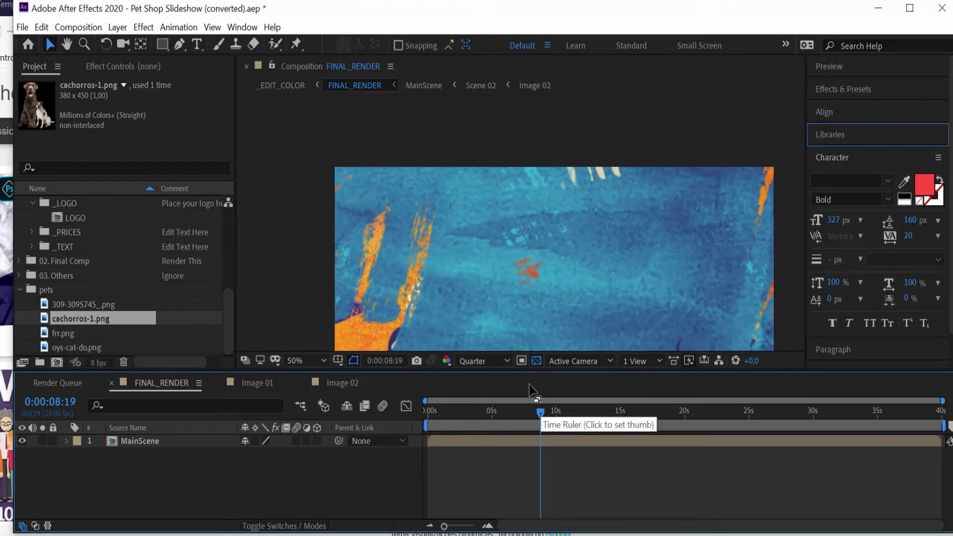
key(comma)
click(573, 411)
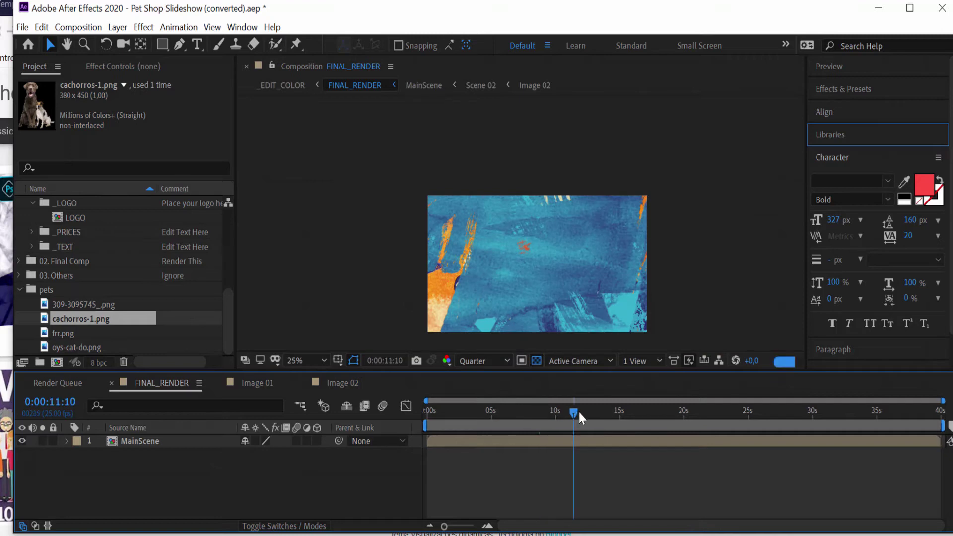
click(611, 413)
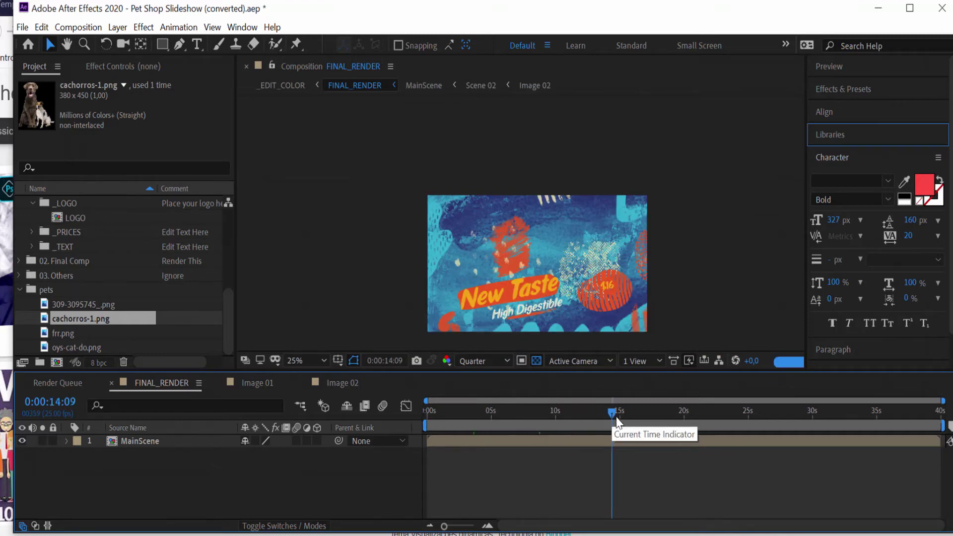
click(648, 413)
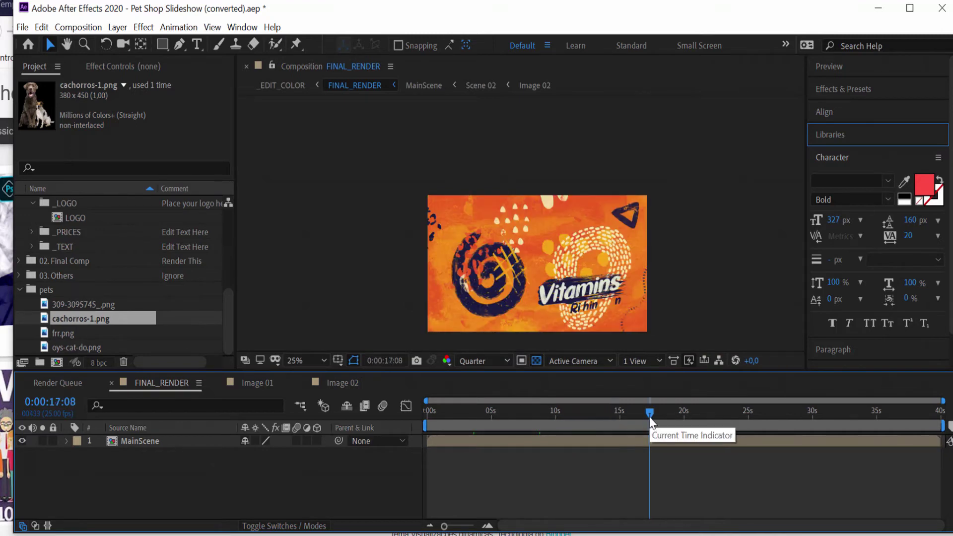
click(490, 428)
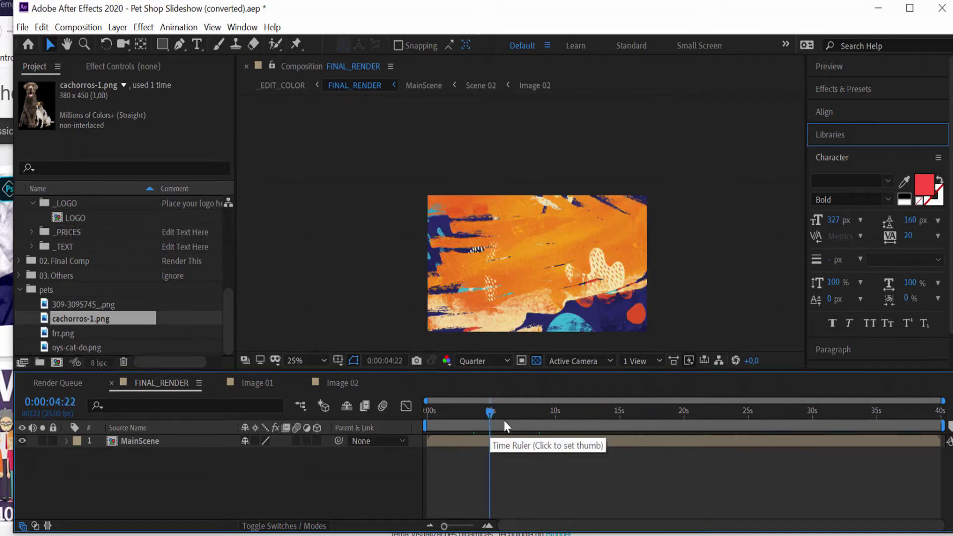
click(473, 421)
scroll(114, 282, up, 3)
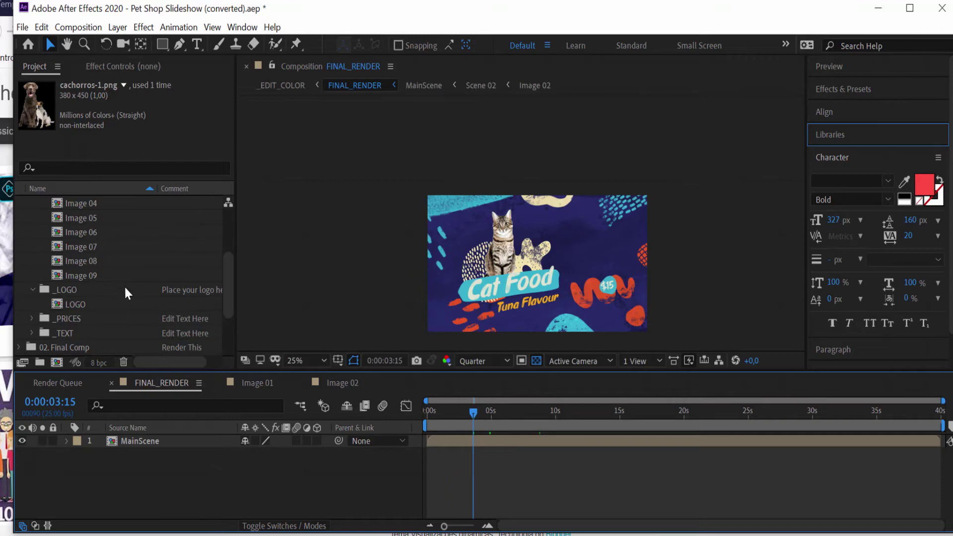
scroll(88, 252, up, 1)
scroll(106, 239, up, 2)
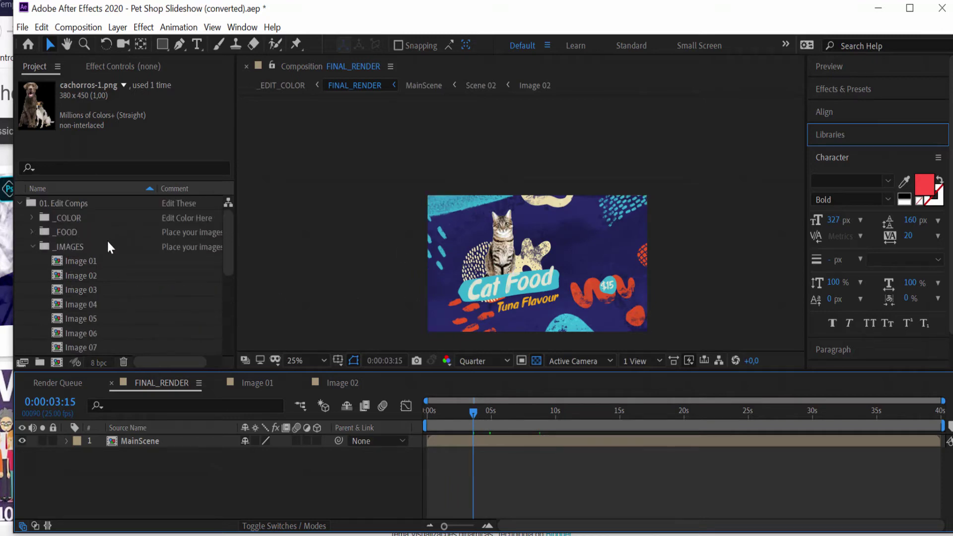
Open Image 03 and place the frr.png puppy photo into it
double_click(87, 291)
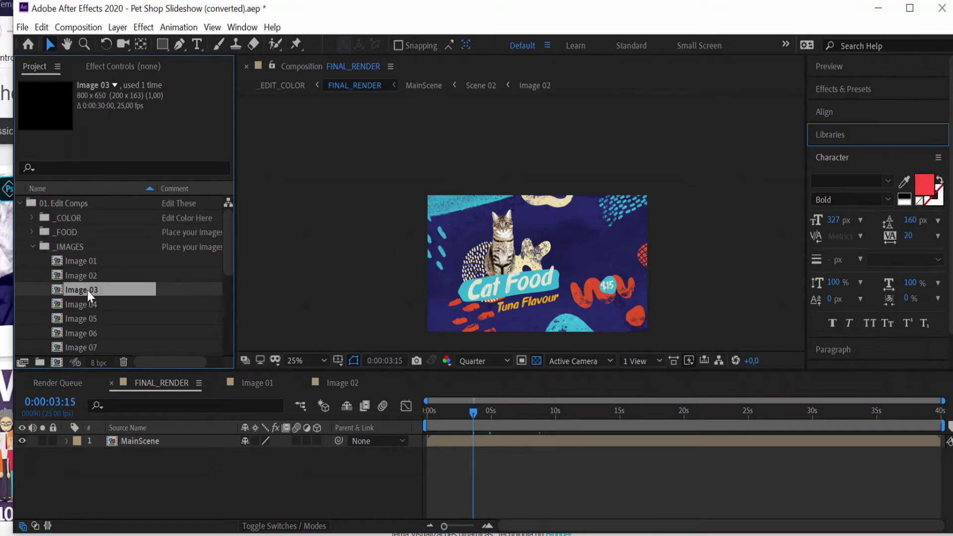
scroll(176, 317, down, 4)
scroll(180, 300, down, 2)
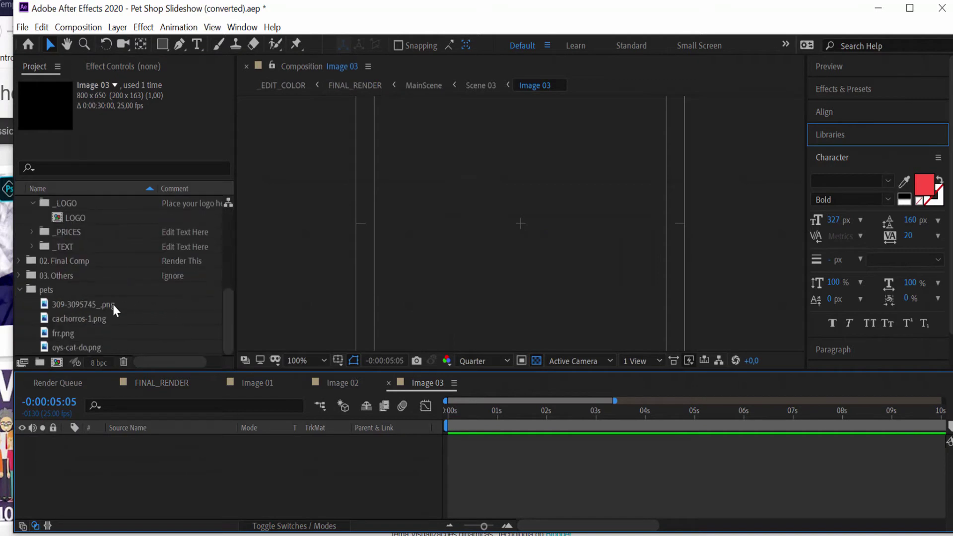
click(79, 333)
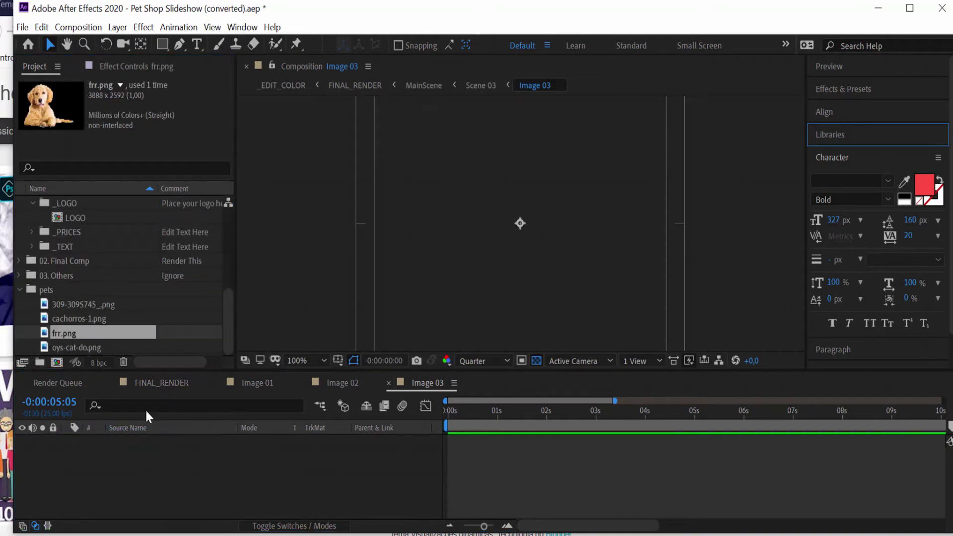
drag(98, 432, 145, 409)
Scale the puppy to 24%, nudge it into place, and close the Image 03 and Image 02 comps
key(s)
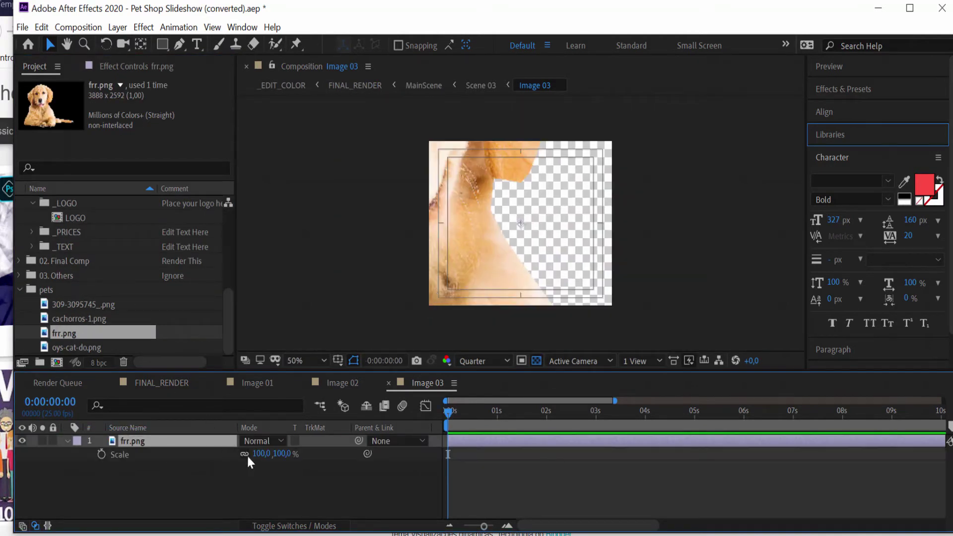
click(260, 453)
text(1)
key(Return)
drag(256, 453, 276, 412)
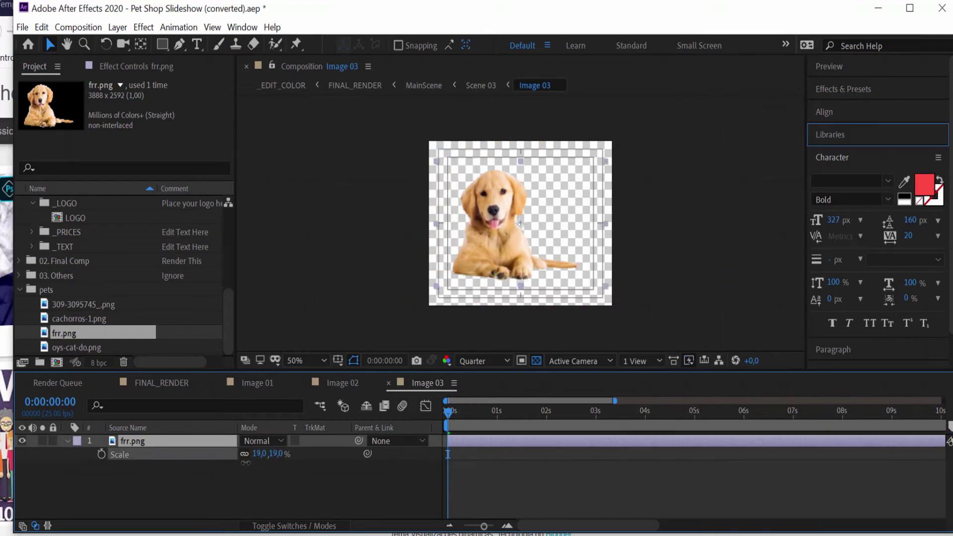
drag(471, 208, 483, 213)
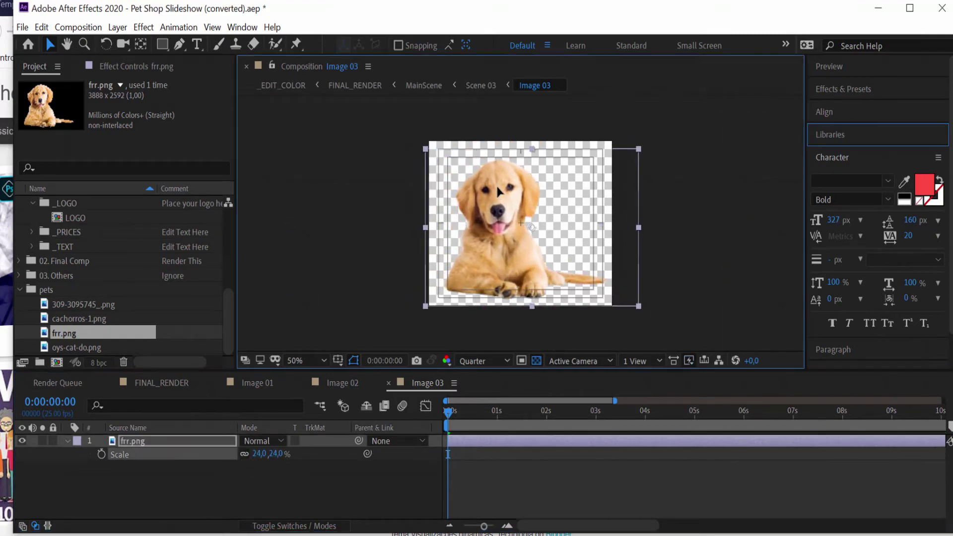
click(388, 382)
click(302, 383)
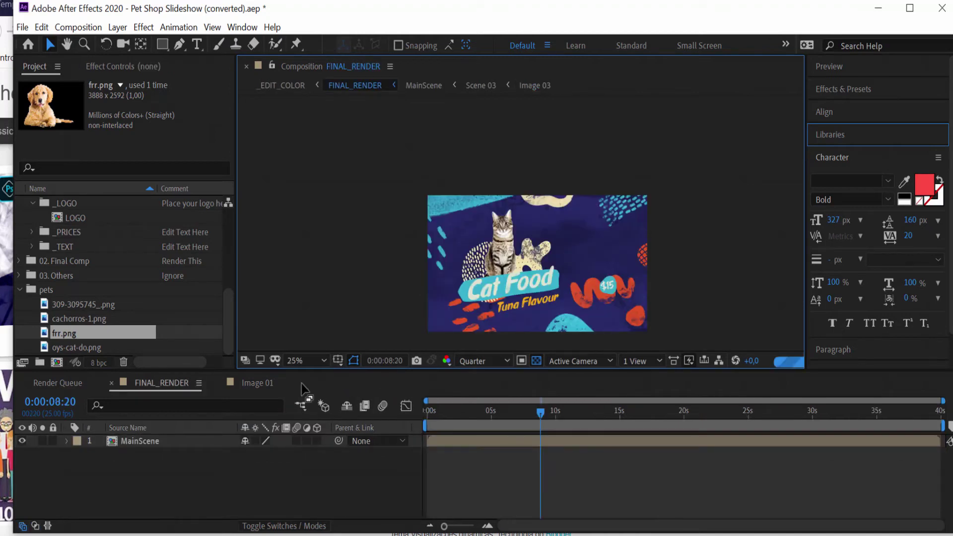
Close Image 01, open Image 04 at 0:00:01:17, and place oys-cat-do.png into it
click(221, 382)
scroll(73, 290, up, 5)
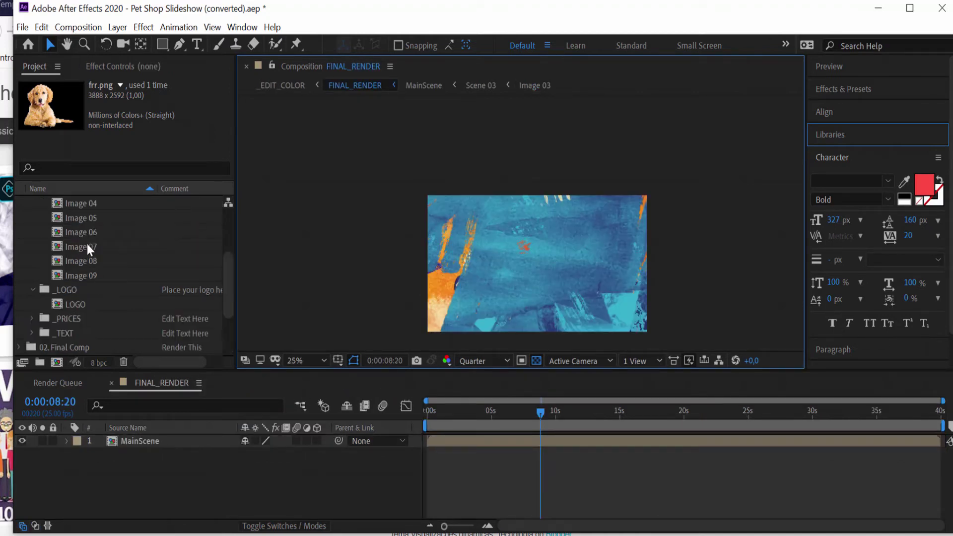
scroll(87, 243, up, 3)
click(90, 246)
double_click(104, 249)
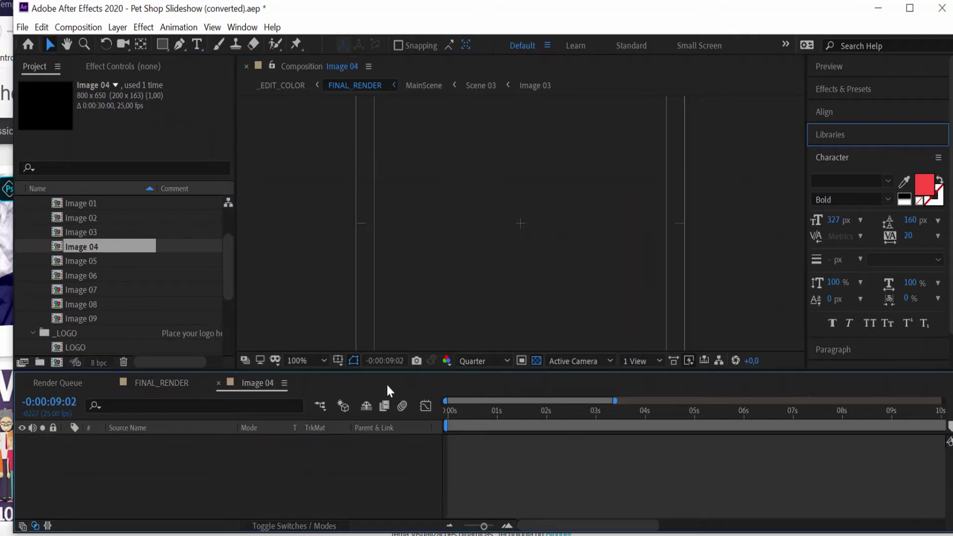
click(530, 421)
scroll(91, 317, down, 4)
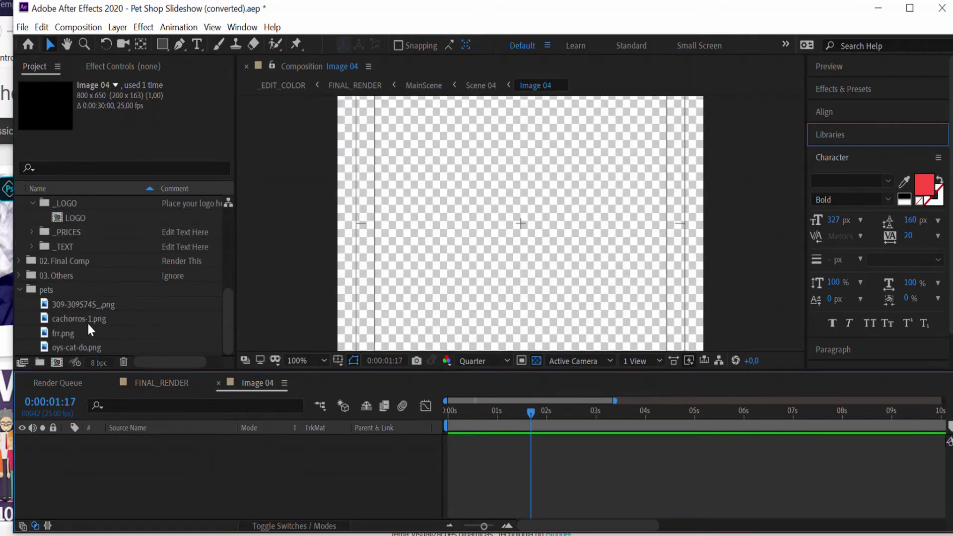
drag(90, 348, 105, 463)
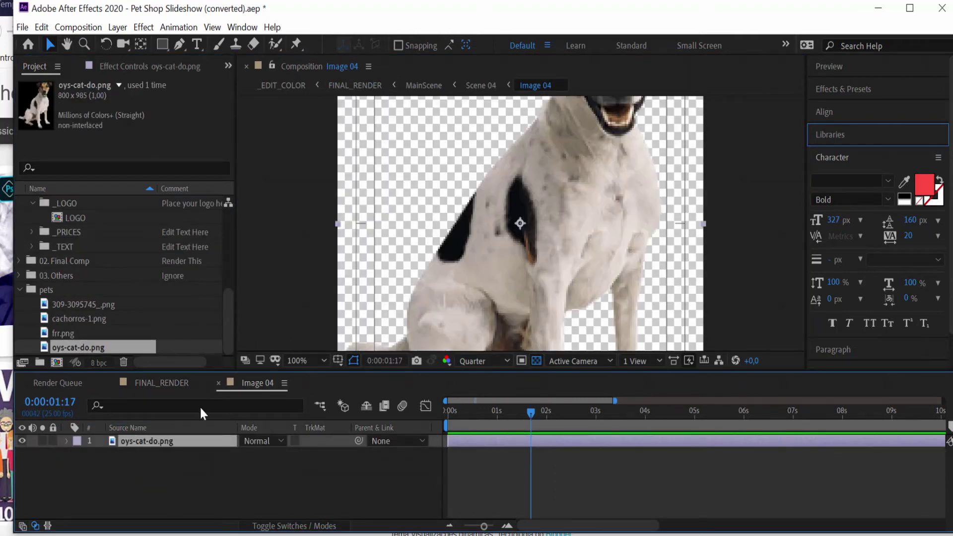
Shrink the dog to 58% scale, close Image 04, and jump FINAL_RENDER to 0:00:04:19
key(comma)
key(s)
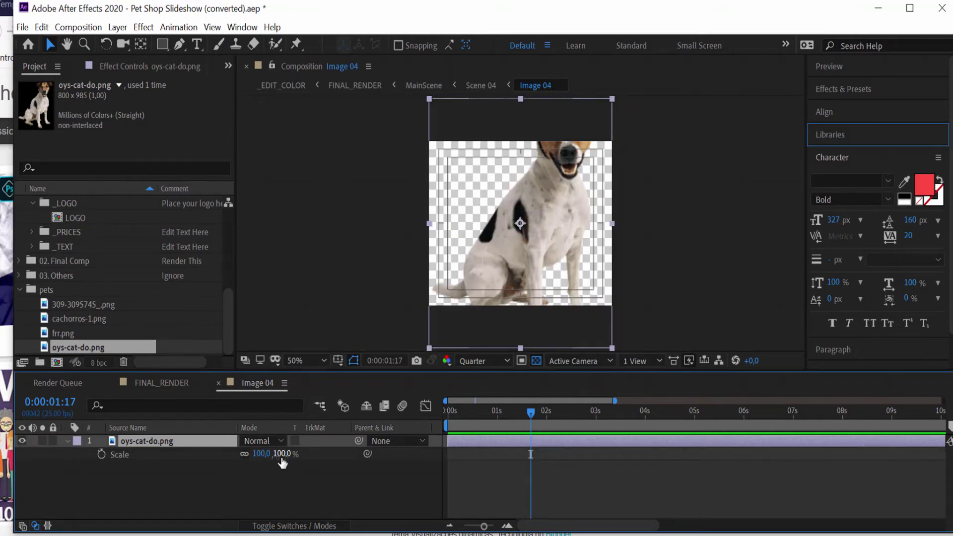
drag(276, 453, 247, 455)
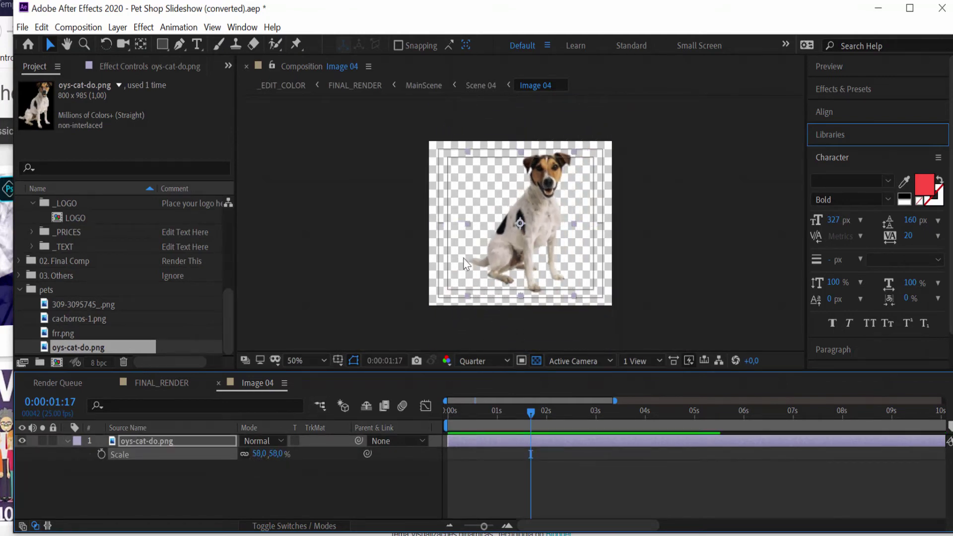
click(520, 218)
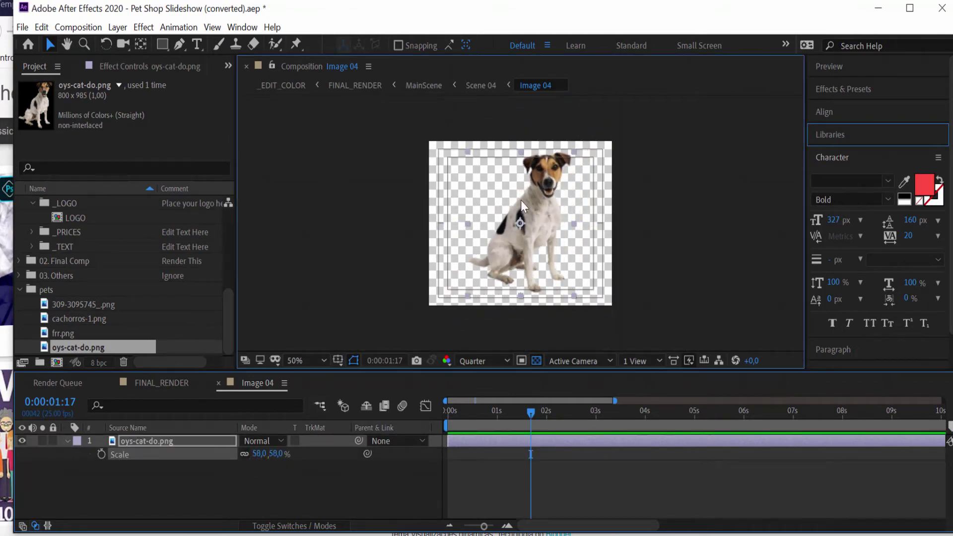
click(218, 383)
click(488, 428)
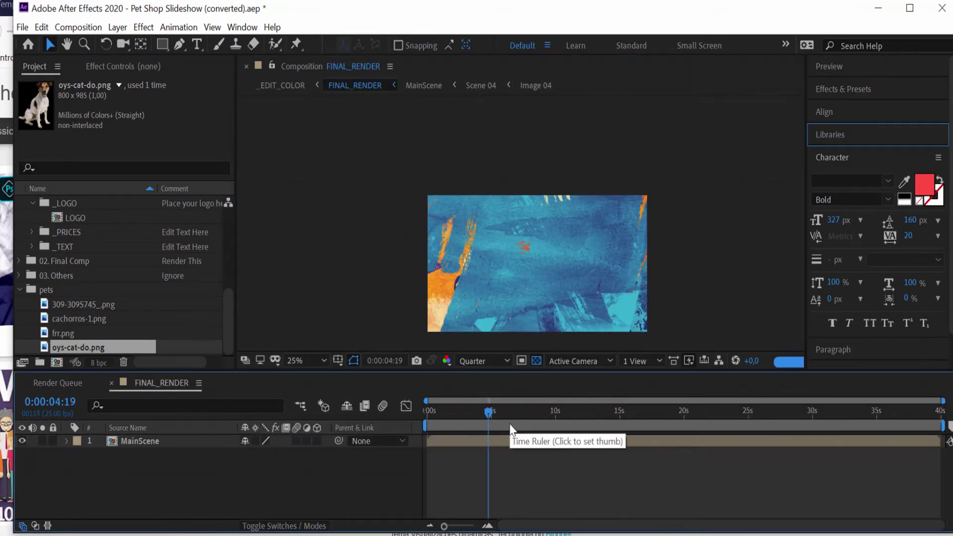
Show FINAL_RENDER's two-dog frame at 0:00:07:21 at 50% zoom and select the Image 02 comp
click(528, 424)
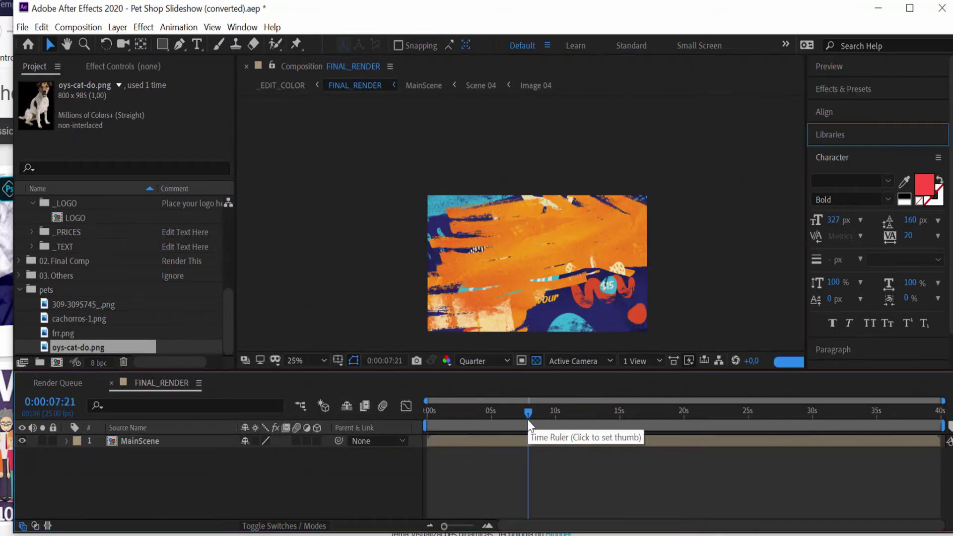
key(period)
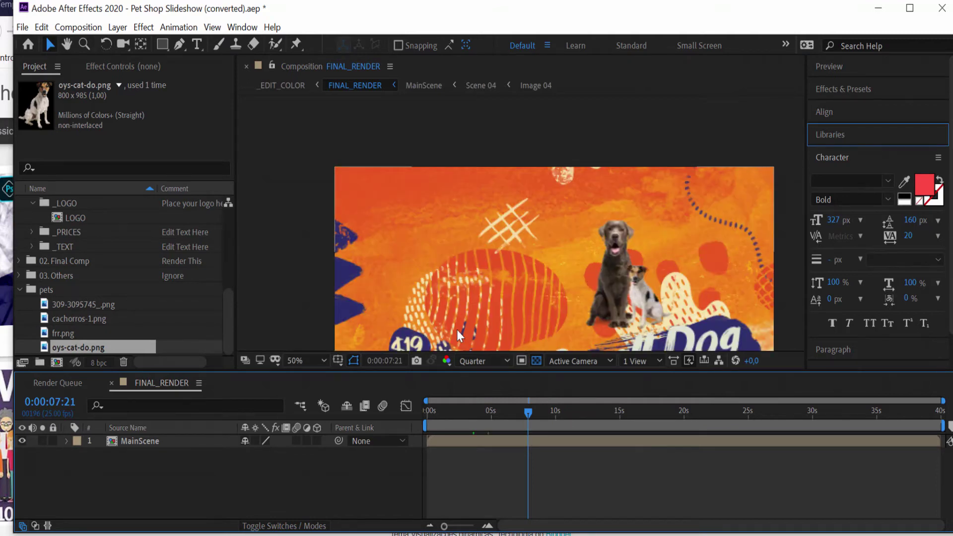
scroll(101, 255, up, 5)
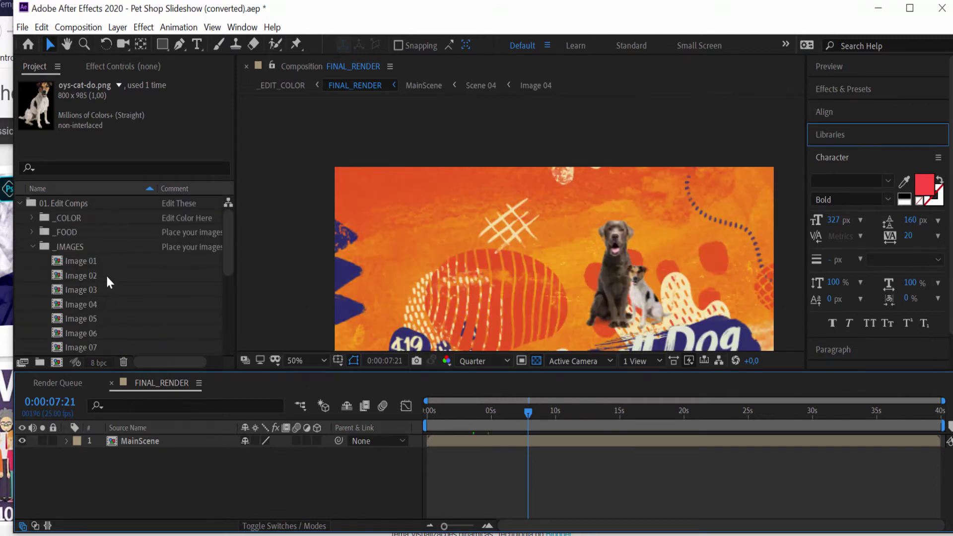
click(80, 293)
click(78, 277)
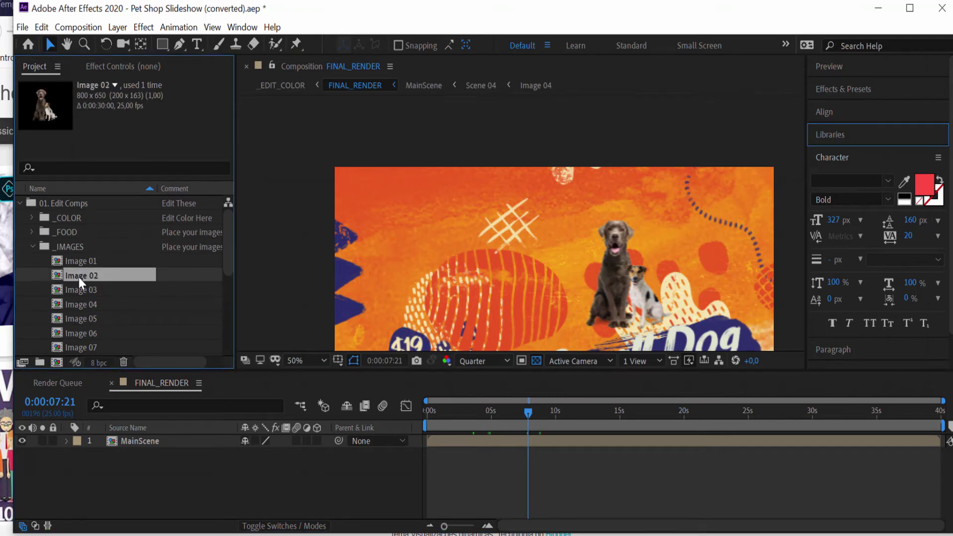
Scale the cachorros-1.png layer in Image 02 up to 134%
double_click(78, 276)
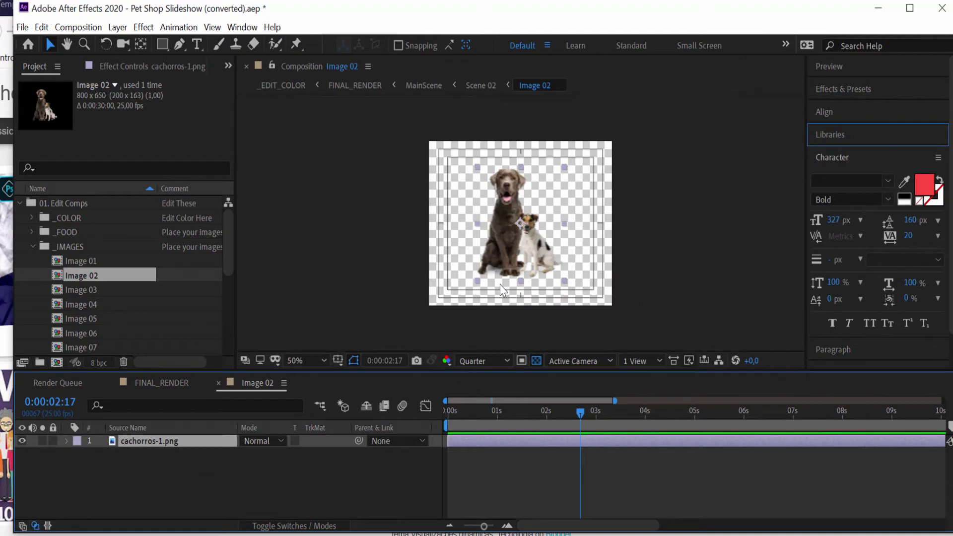
key(s)
drag(278, 454, 313, 457)
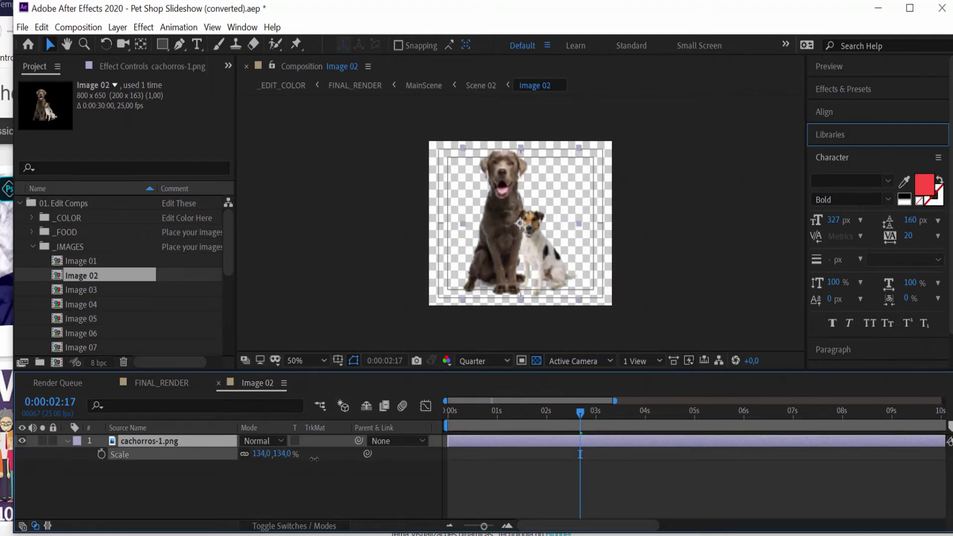
Check the larger dogs in FINAL_RENDER and collapse the _IMAGES folder
click(171, 383)
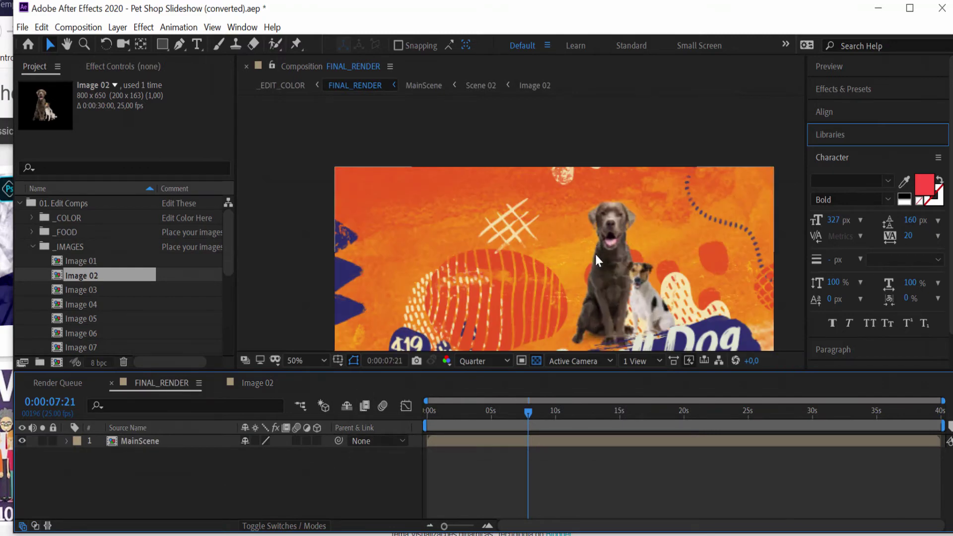
scroll(595, 254, down, 4)
scroll(594, 254, up, 4)
scroll(147, 285, down, 5)
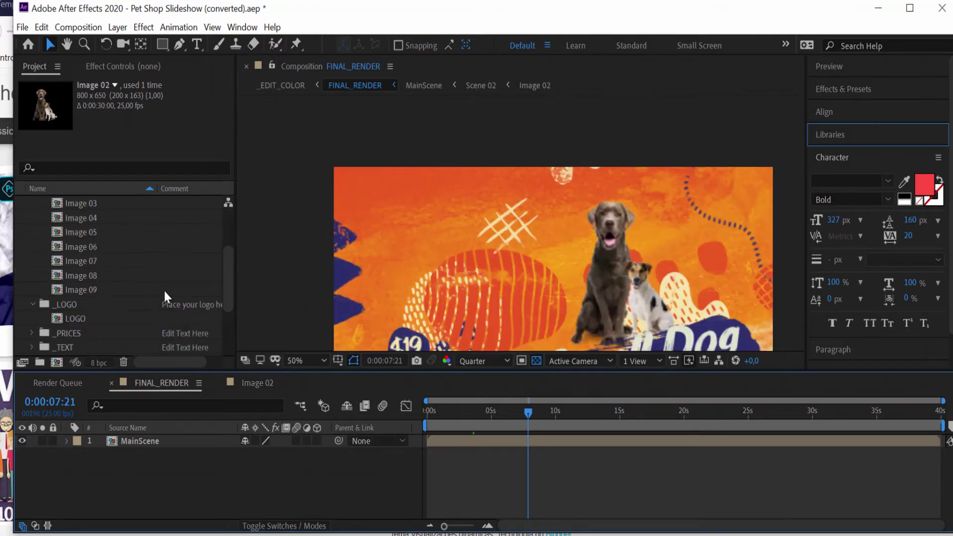
scroll(162, 287, up, 3)
scroll(163, 293, up, 1)
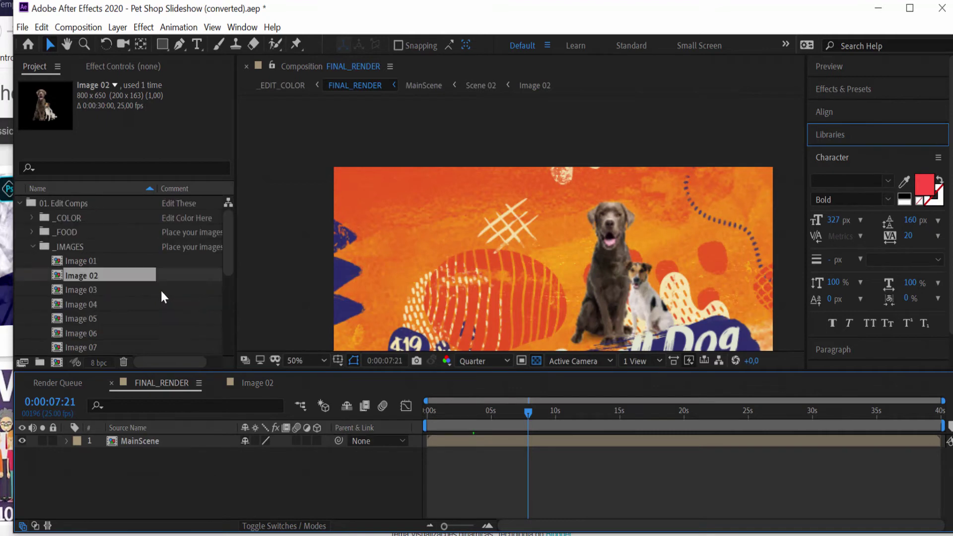
click(33, 246)
Save the project as 'Pet Shop Slideshow (converted)dd.aep'
click(22, 27)
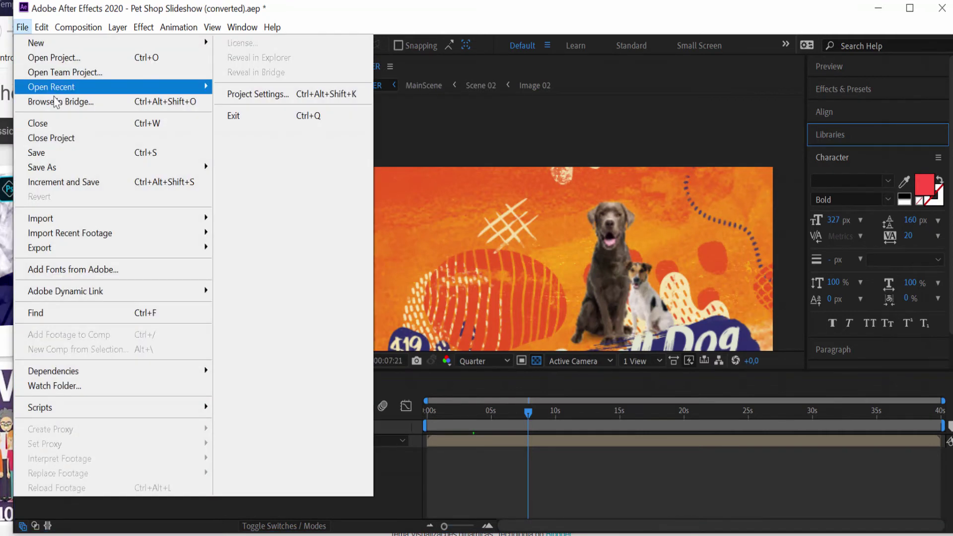
mouse_move(60, 168)
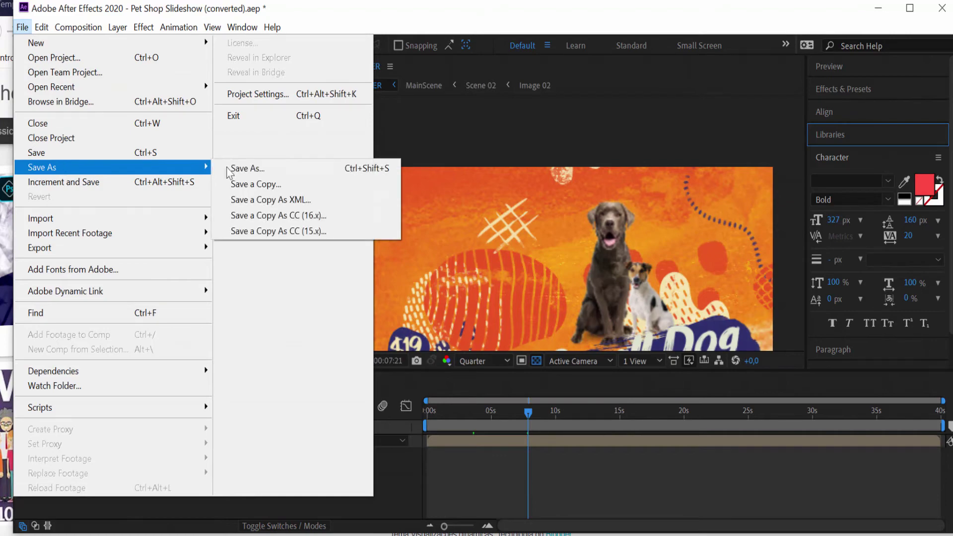
click(240, 168)
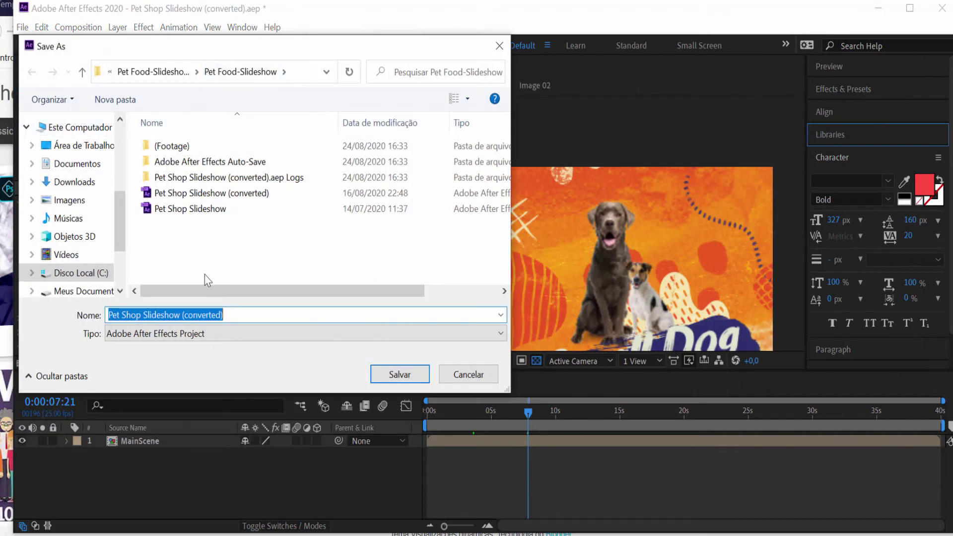
click(267, 317)
text(dd)
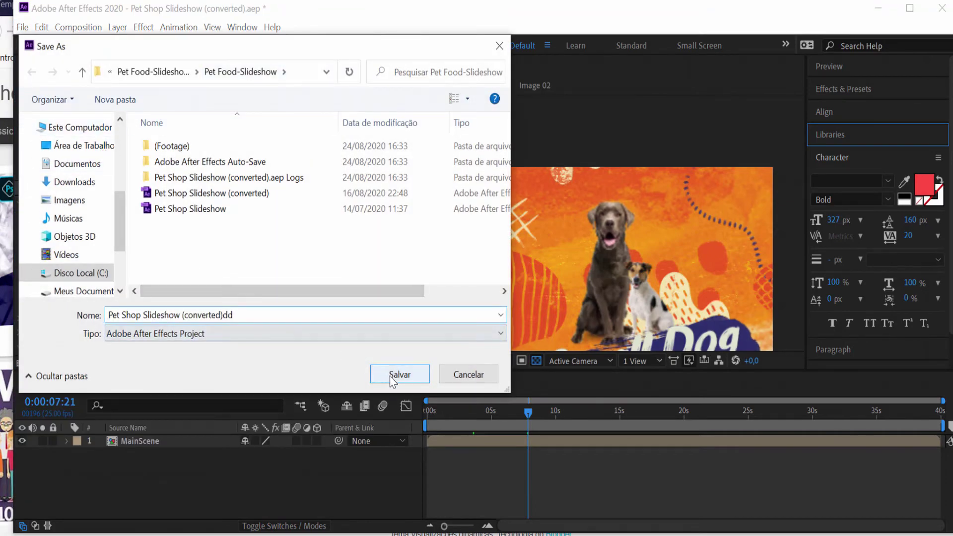
click(389, 373)
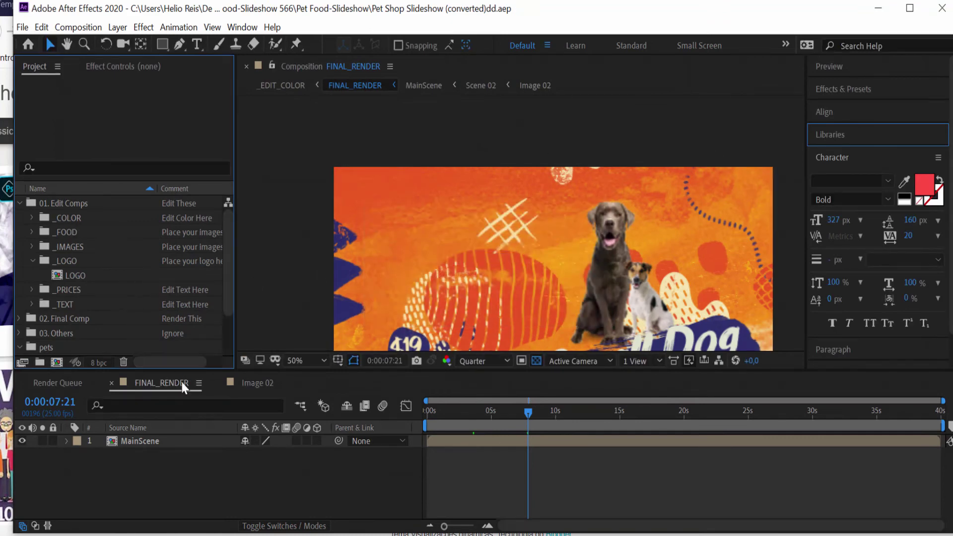
Close the Image 02 comp and expand the _TEXT folder
click(249, 385)
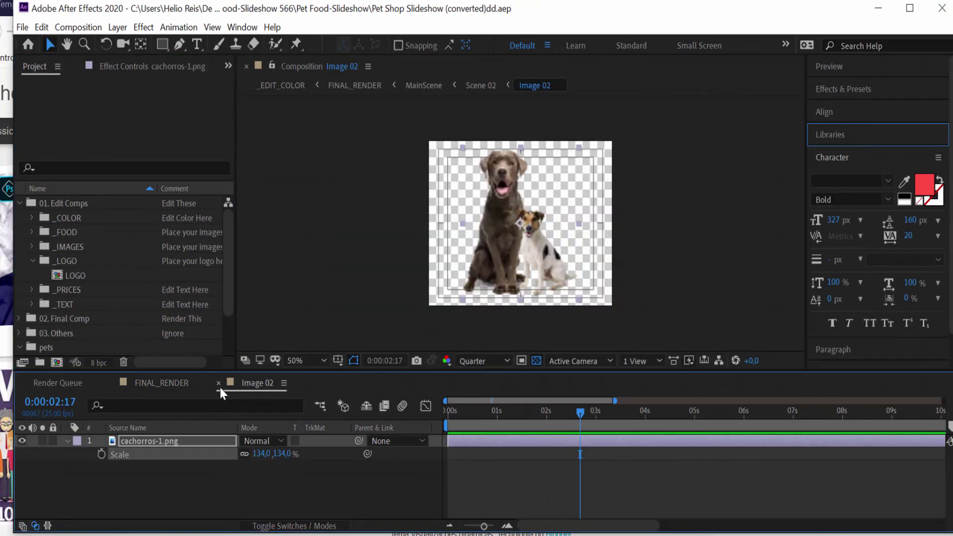
click(218, 383)
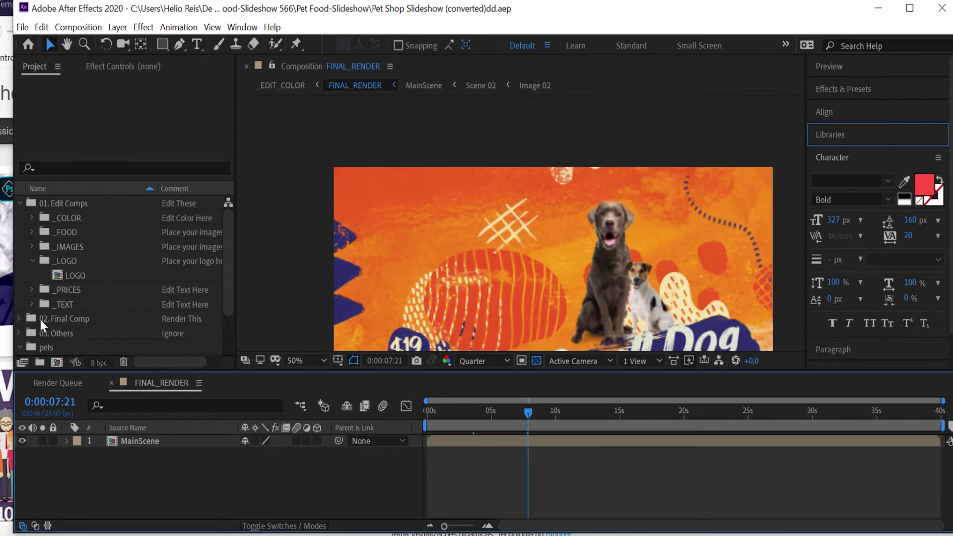
click(56, 307)
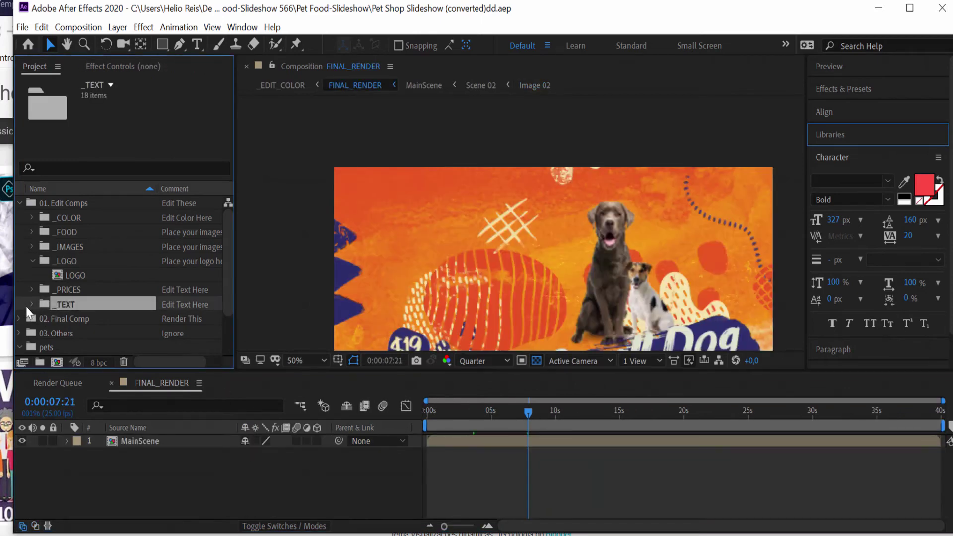
ctrl+click(64, 304)
click(31, 304)
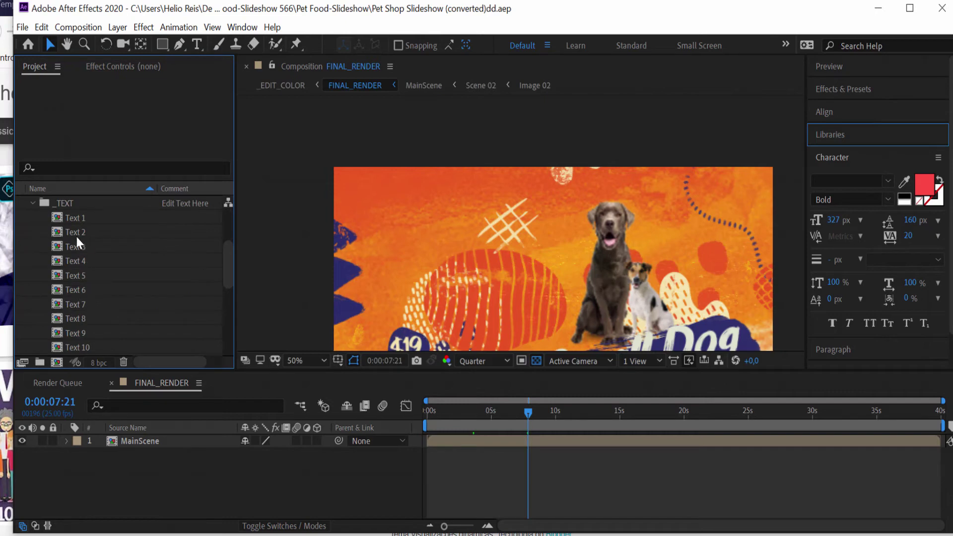
Open the Text 1 comp at the frame where the 'Cat Food' title shows
click(74, 218)
scroll(100, 269, down, 2)
scroll(91, 341, down, 2)
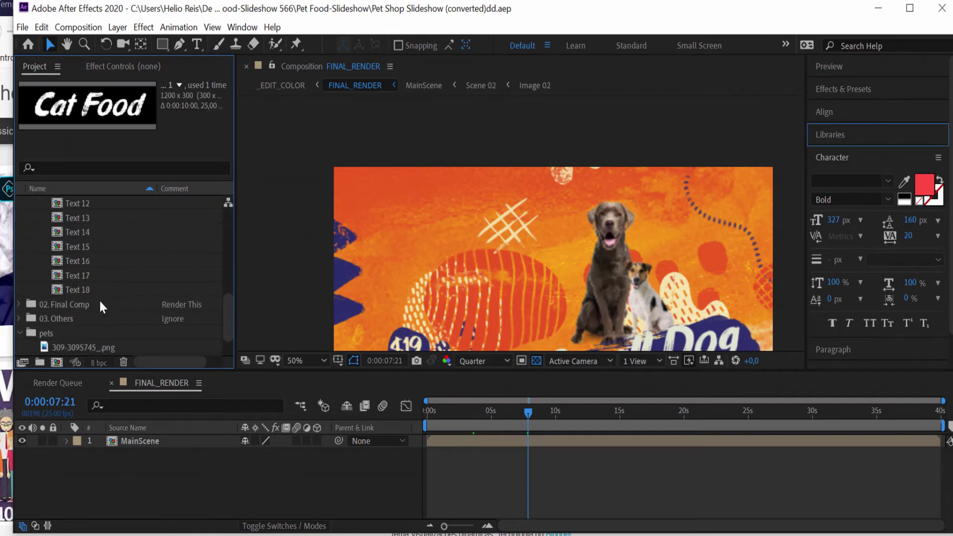
scroll(93, 295, up, 5)
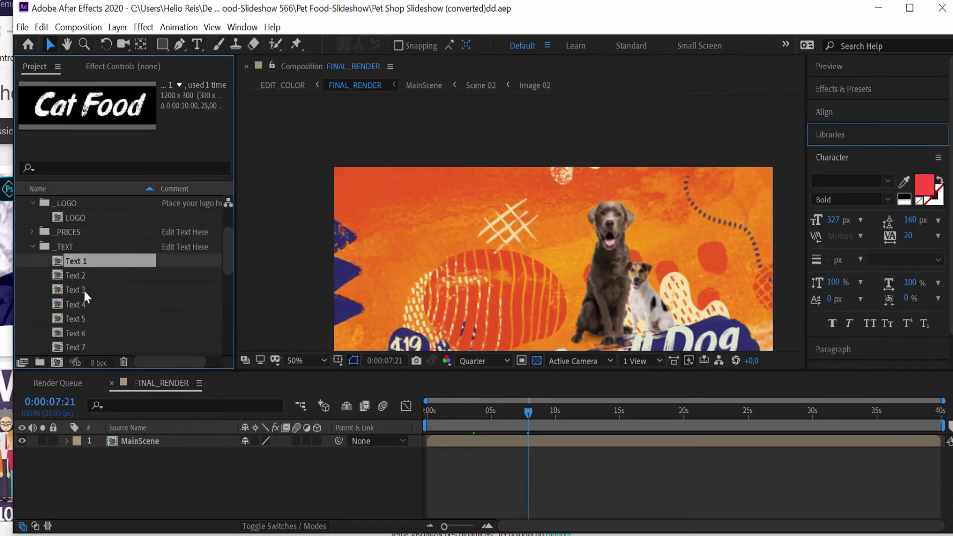
double_click(79, 272)
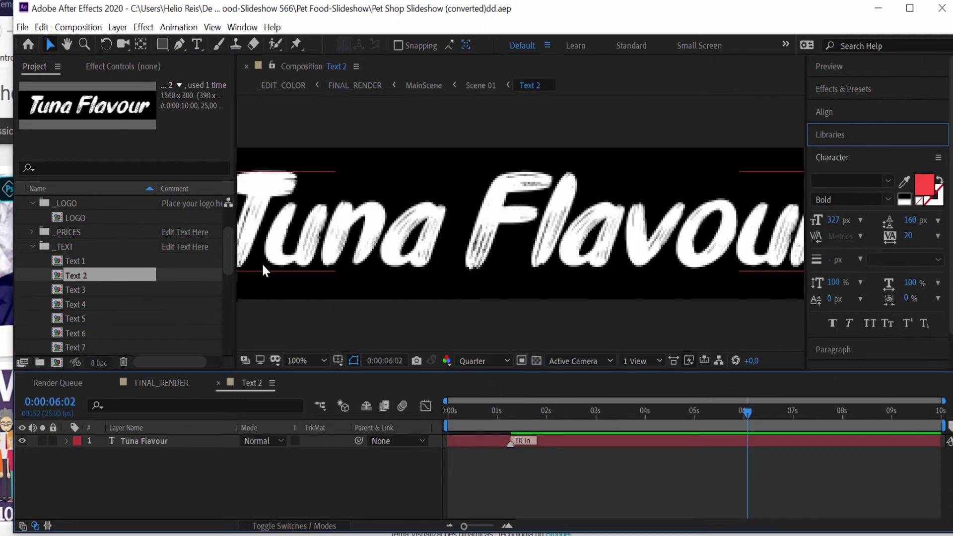
click(217, 382)
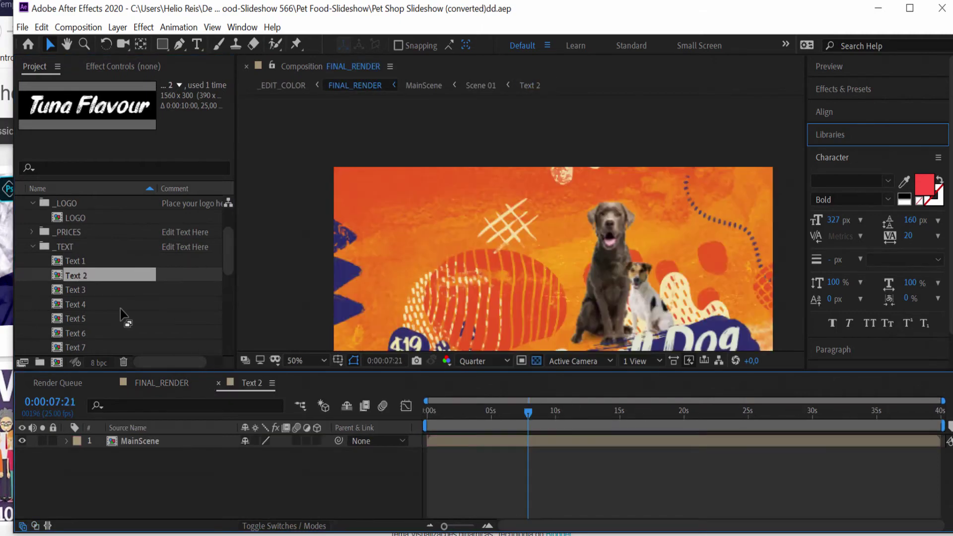
double_click(74, 260)
click(544, 430)
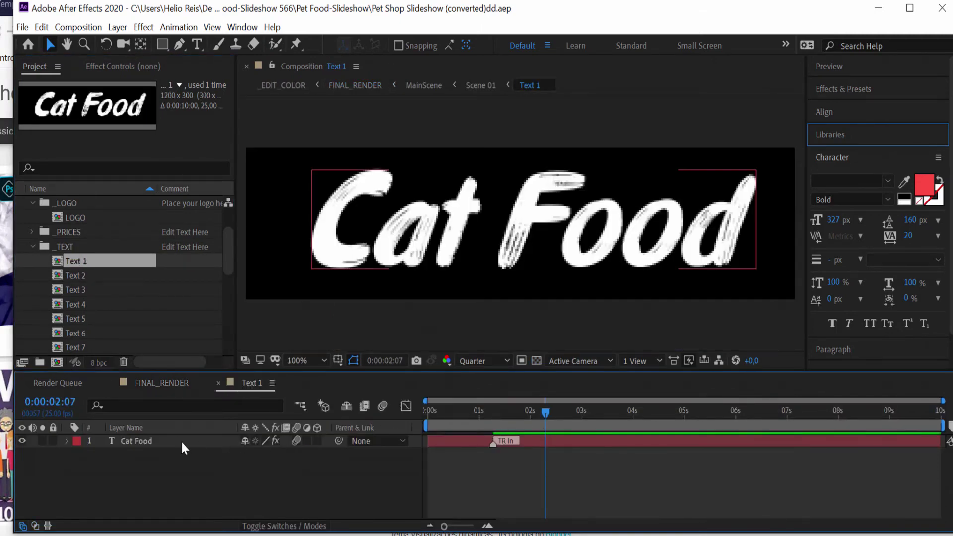
Change the Text 1 title from 'Cat Food' to 'Gatos Food' and close Text 1
double_click(156, 442)
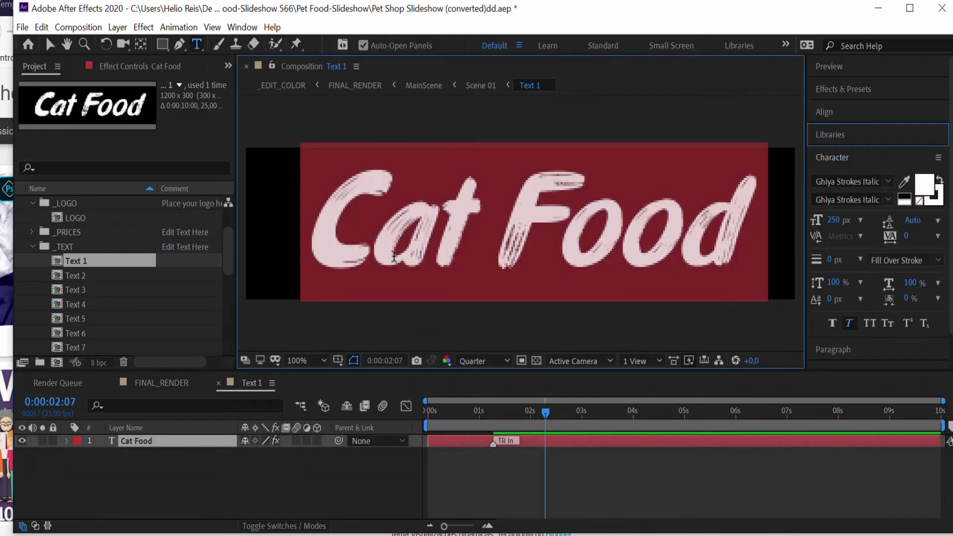
click(376, 252)
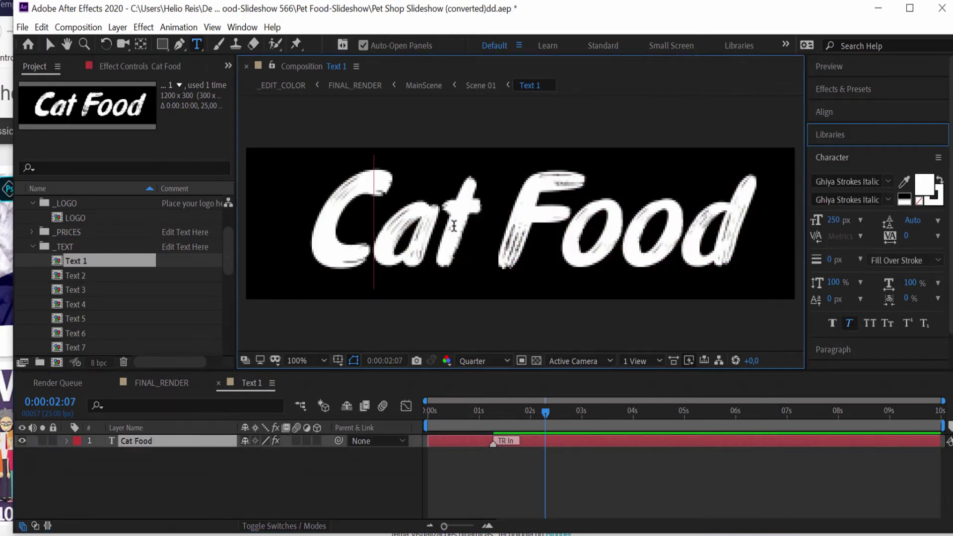
drag(470, 213, 342, 217)
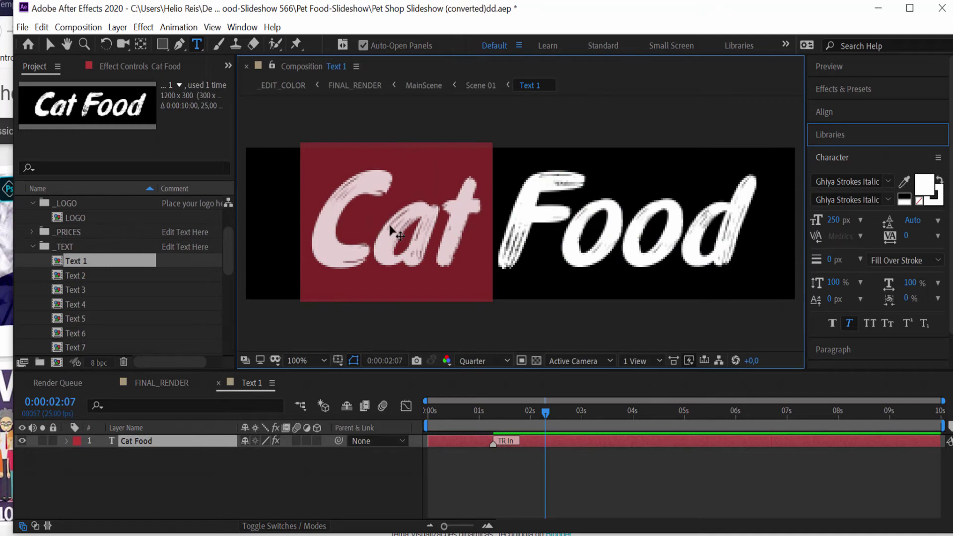
text(Gat)
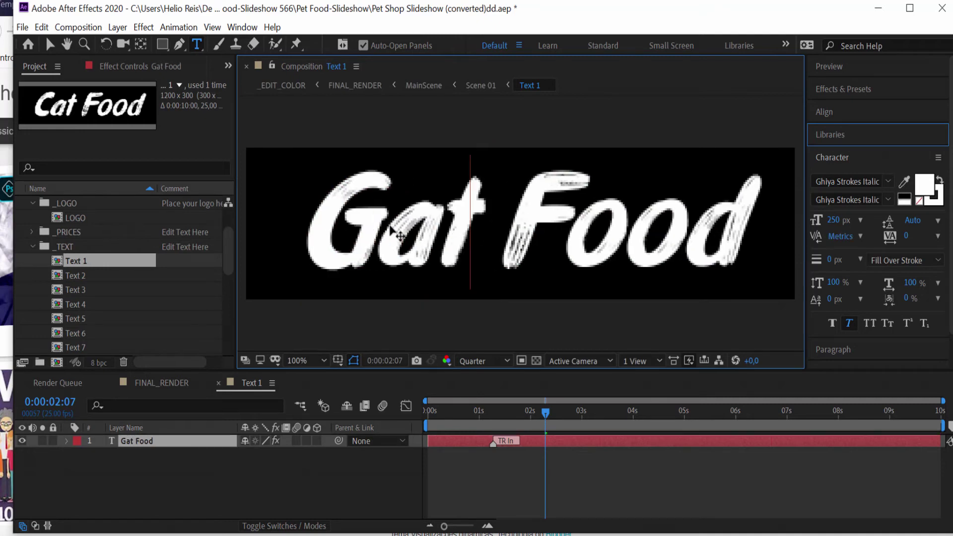
text(y)
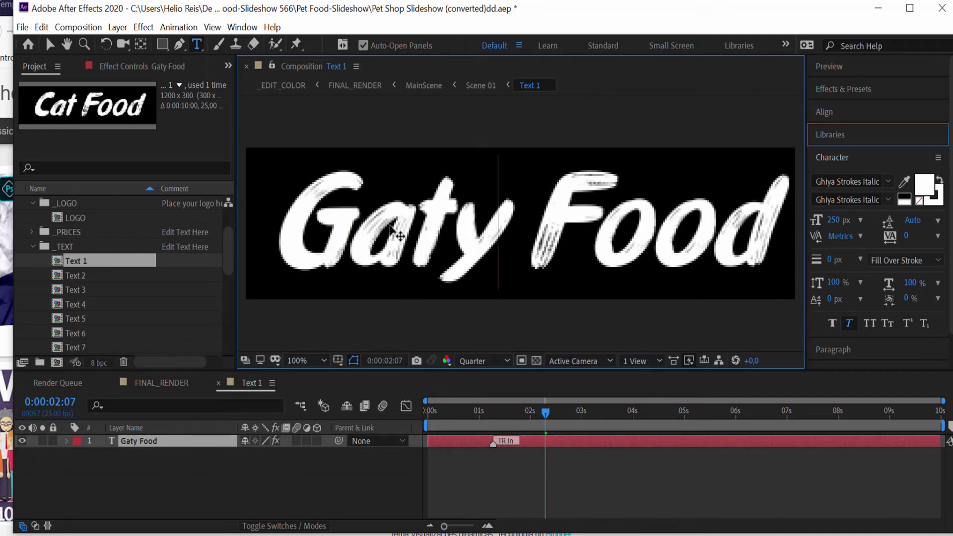
key(BackSpace)
text(tos)
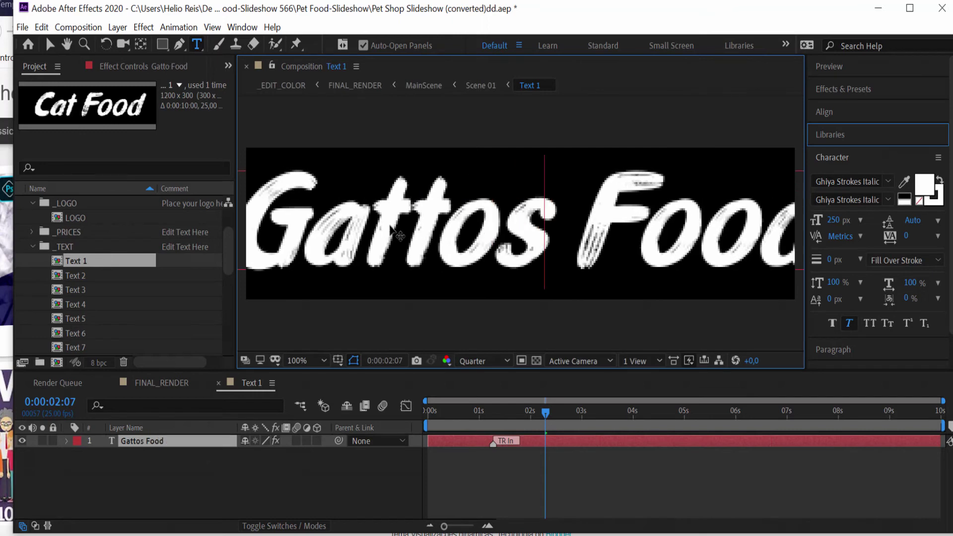
key(BackSpace)
key(BackSpace)
key(BackSpace)
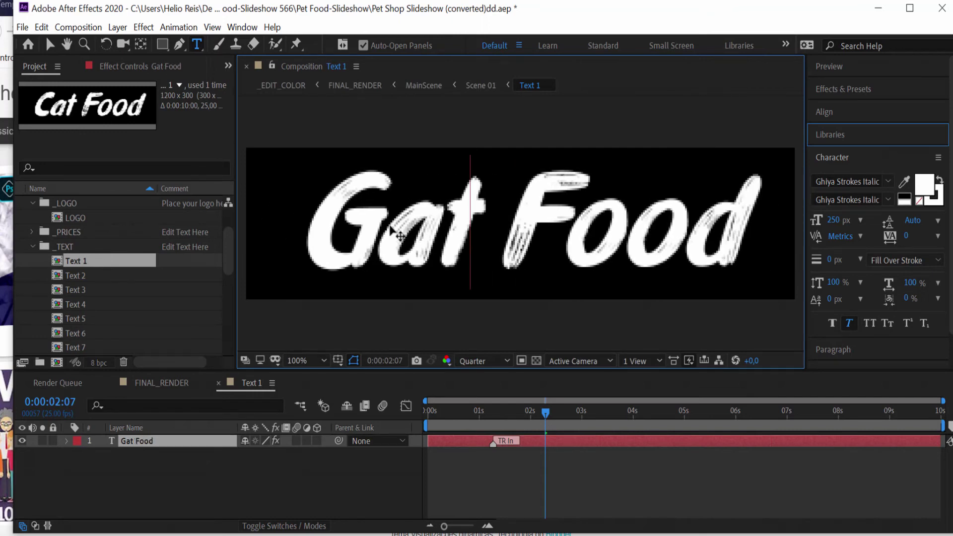
text(os)
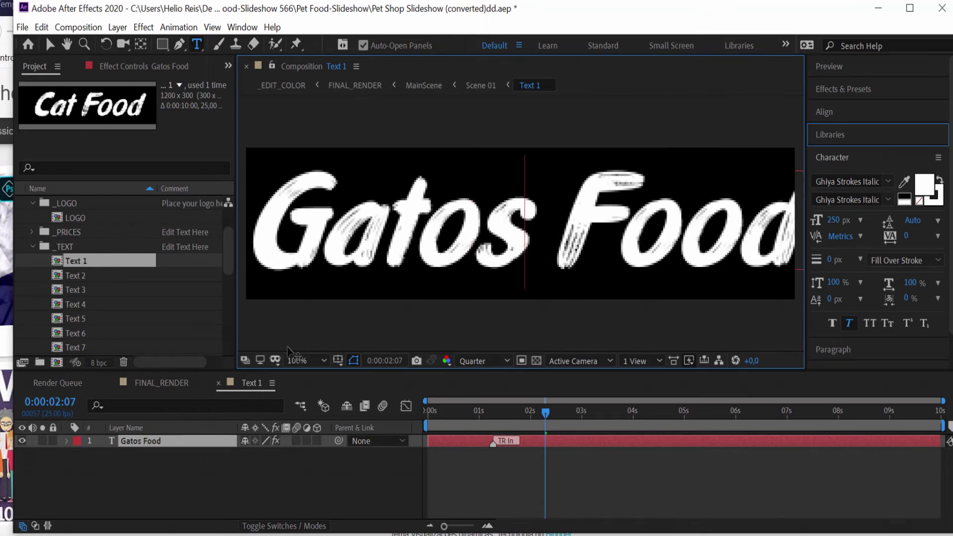
click(218, 383)
Retype the Text 2 title 'Tuna Flavour' as 'Templates' and close the comp
double_click(97, 278)
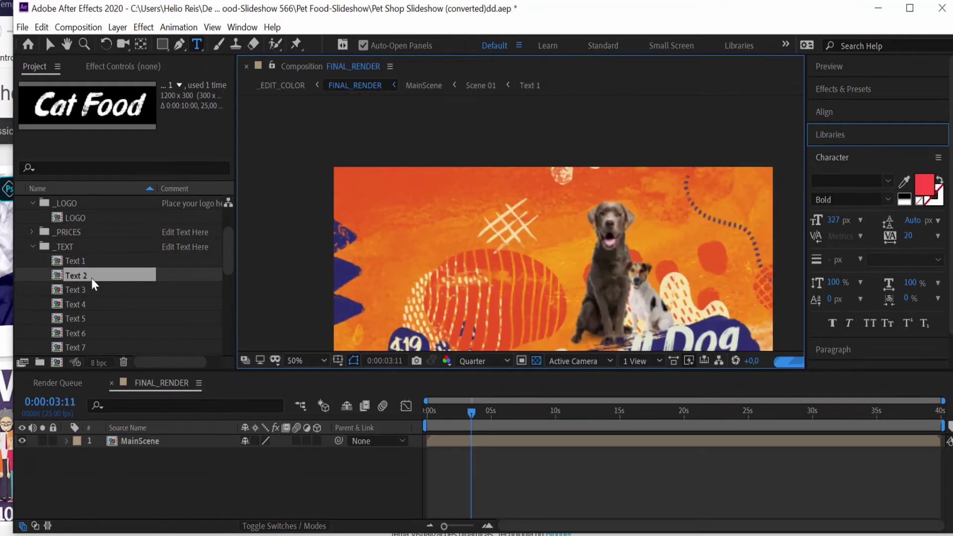
click(645, 433)
key(comma)
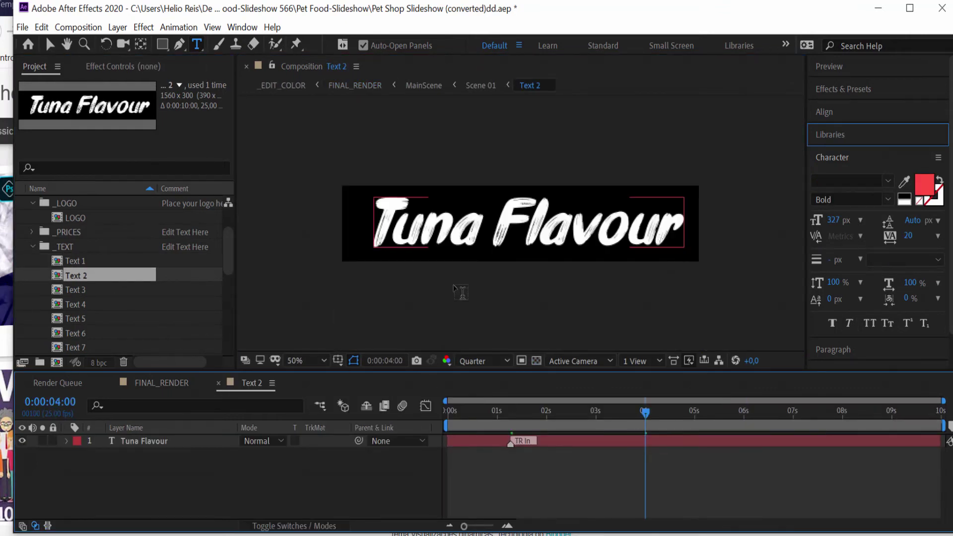
double_click(179, 442)
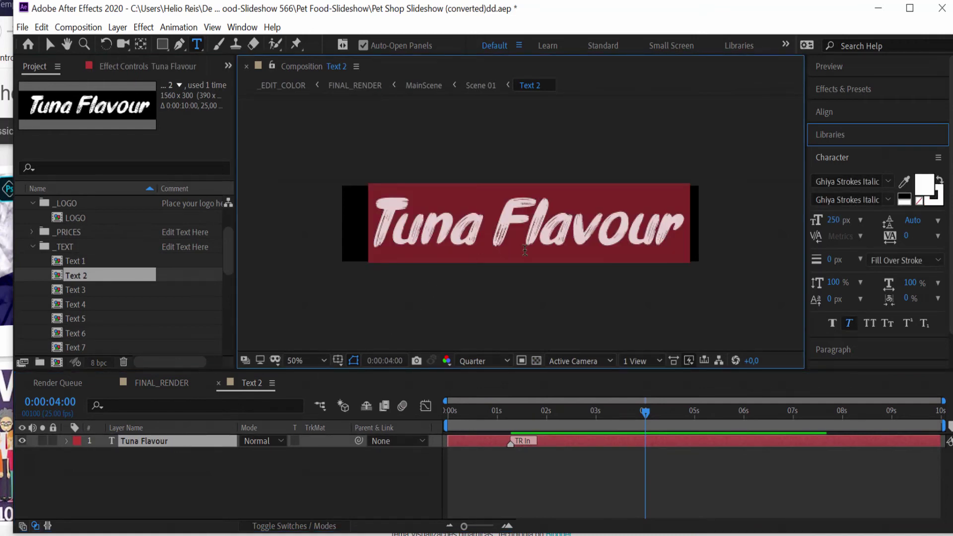
text(ótima)
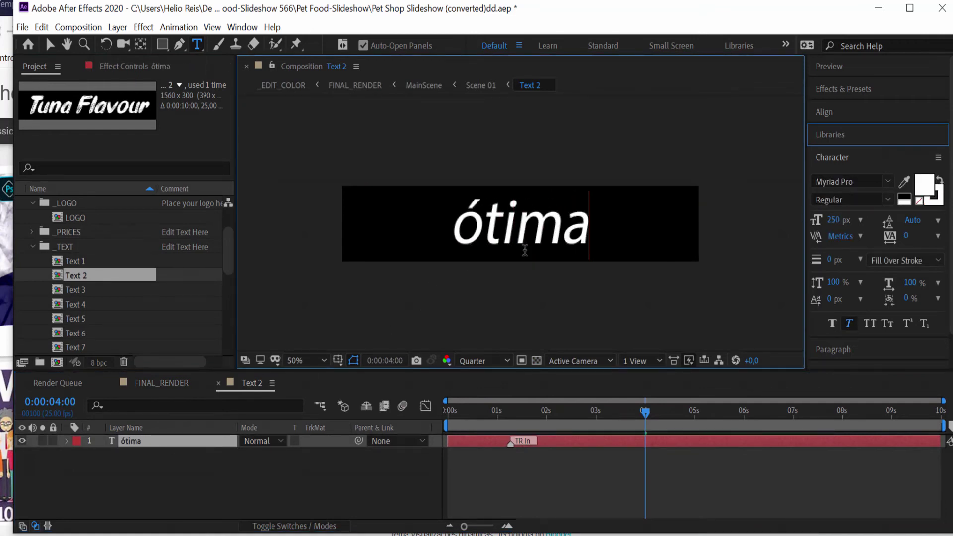
key(ctrl+z)
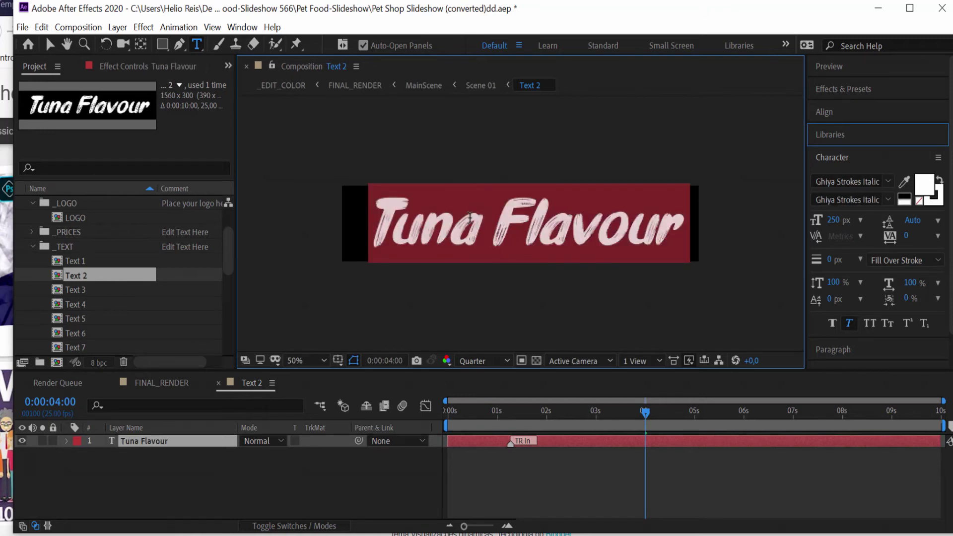
text(Te)
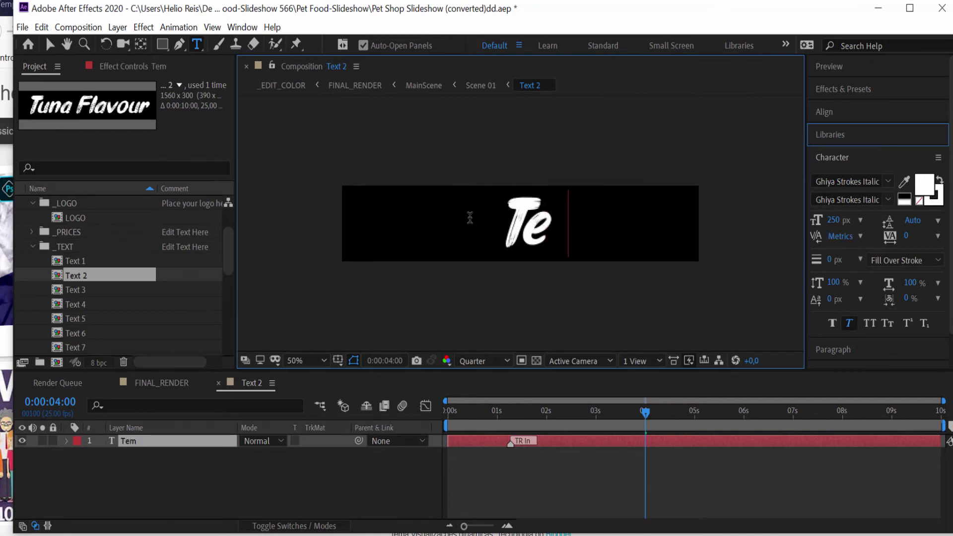
text(mplate)
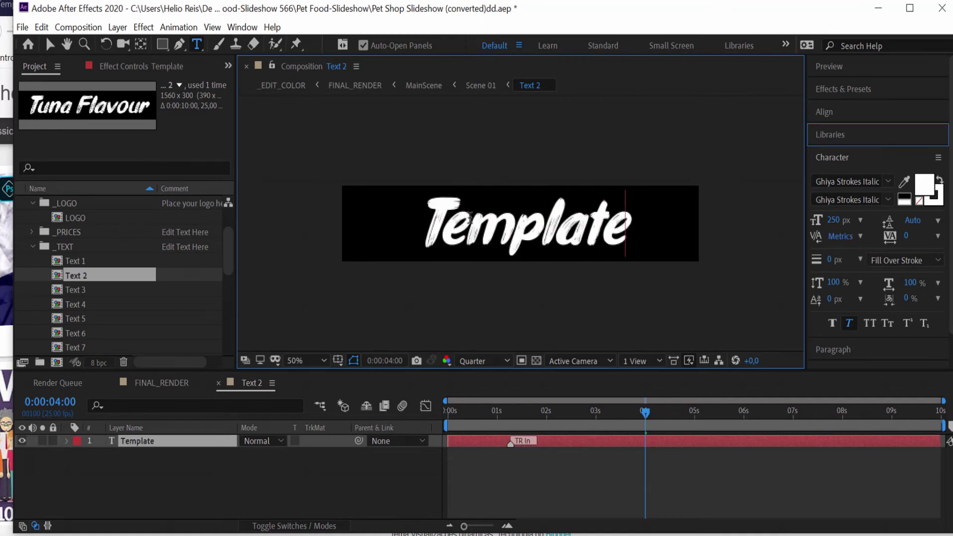
text(s)
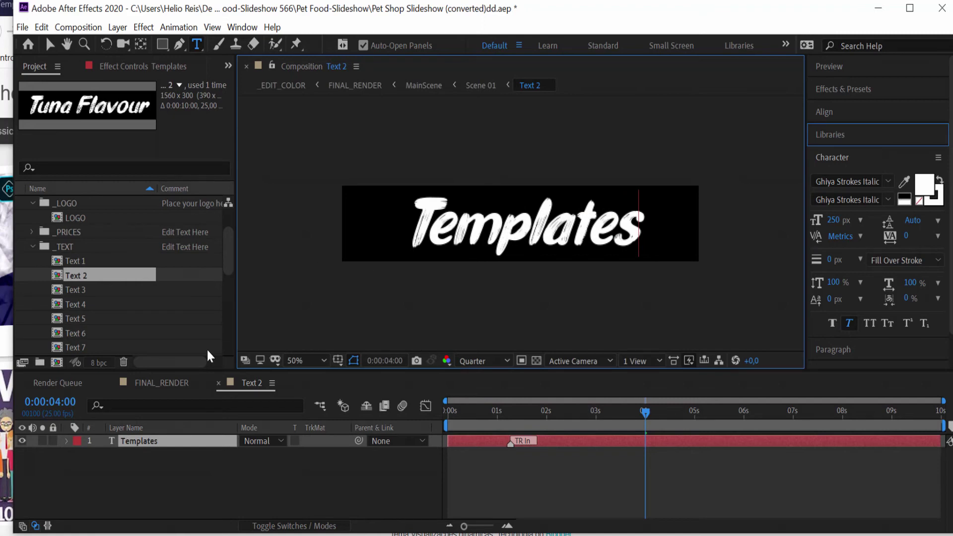
click(219, 383)
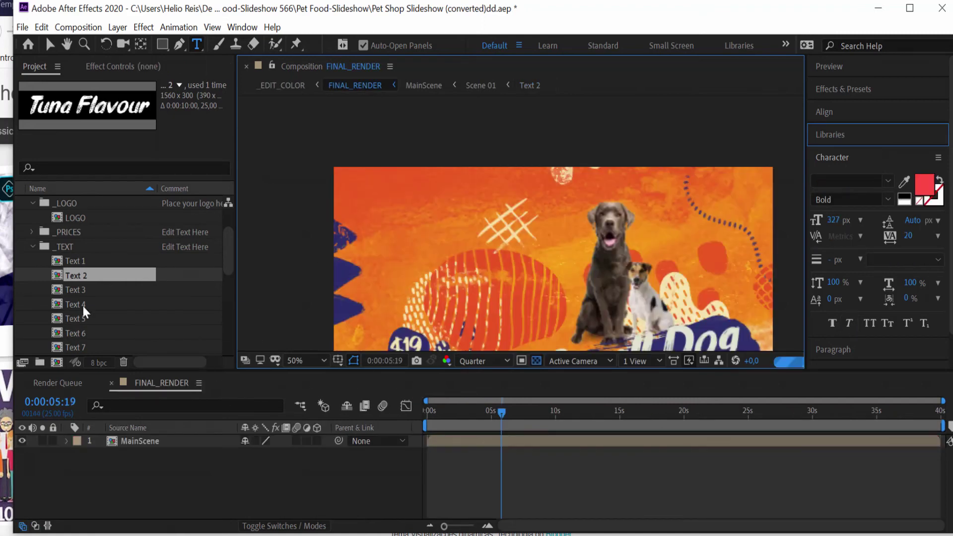
Replace the Text 3 title 'Small Dog' with 'Grande dog', close it, and zoom to 25%
click(82, 292)
double_click(82, 293)
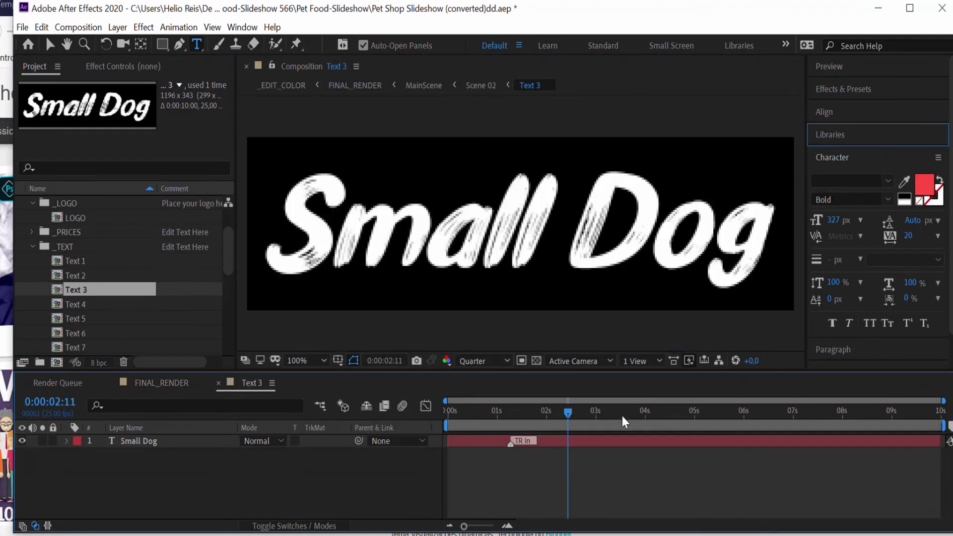
click(218, 440)
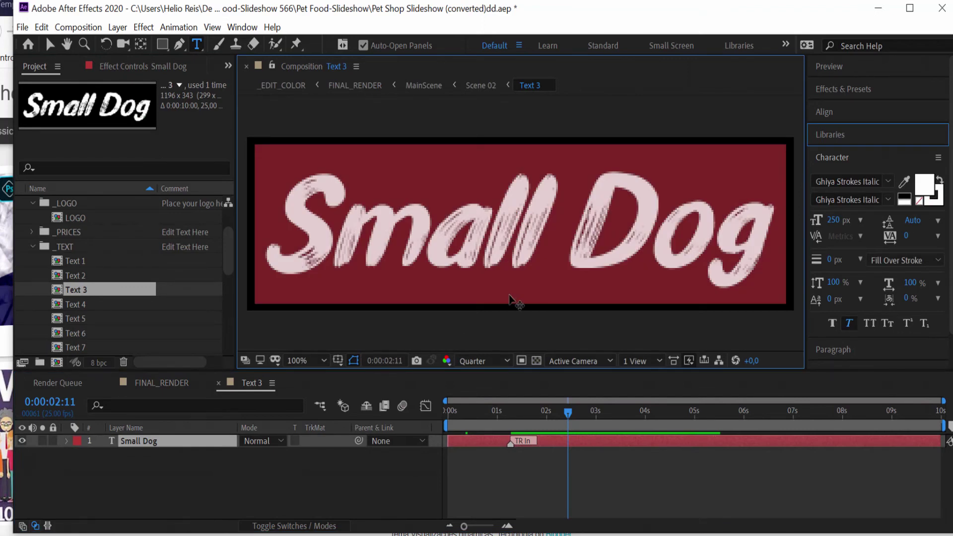
text(Gra)
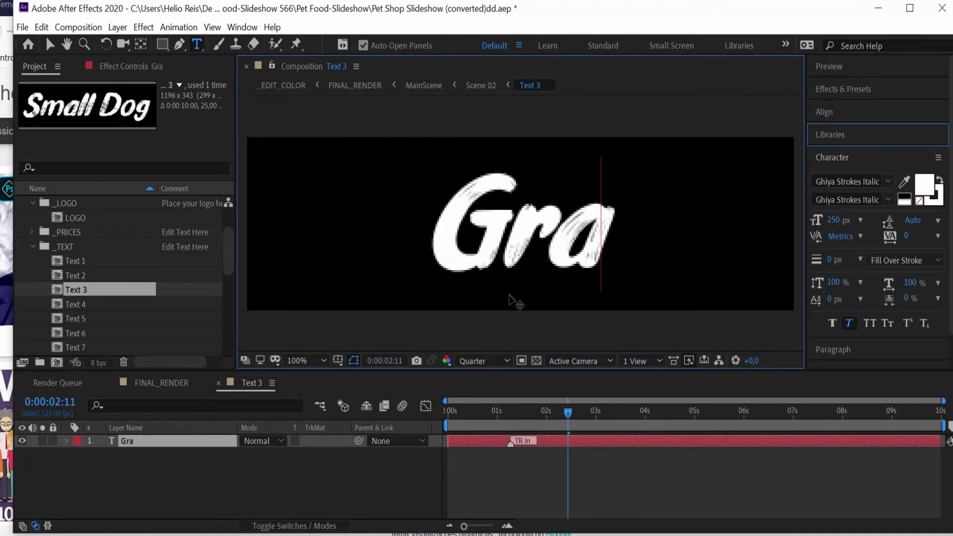
text(nde)
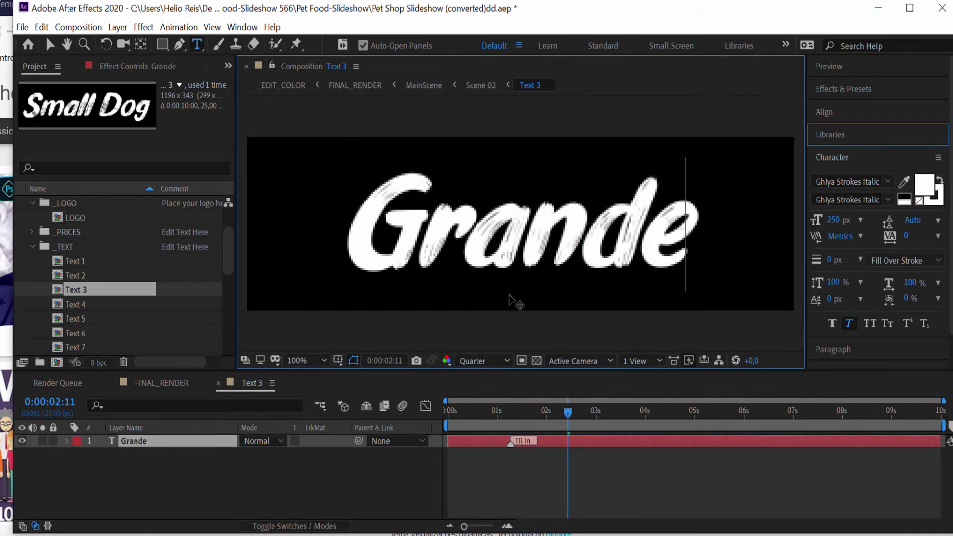
text( C)
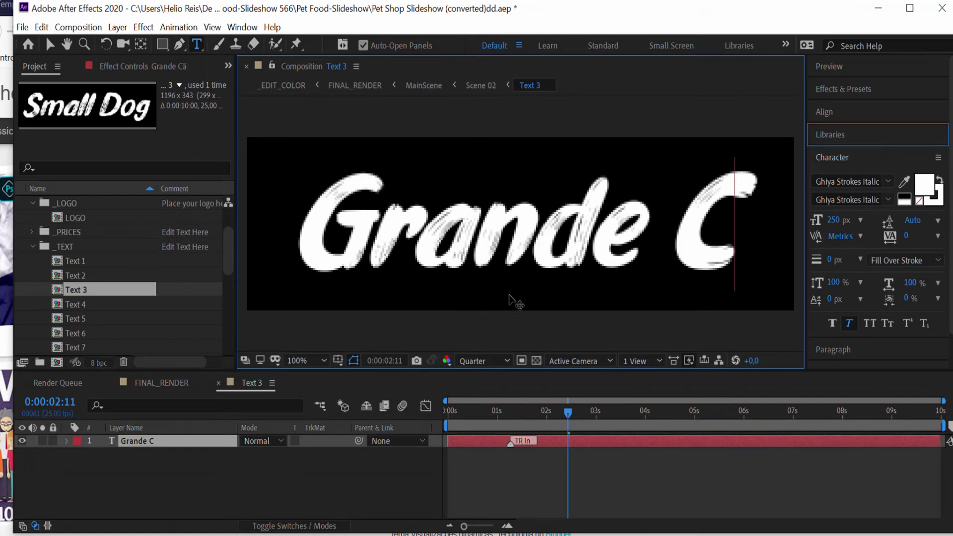
text(ão)
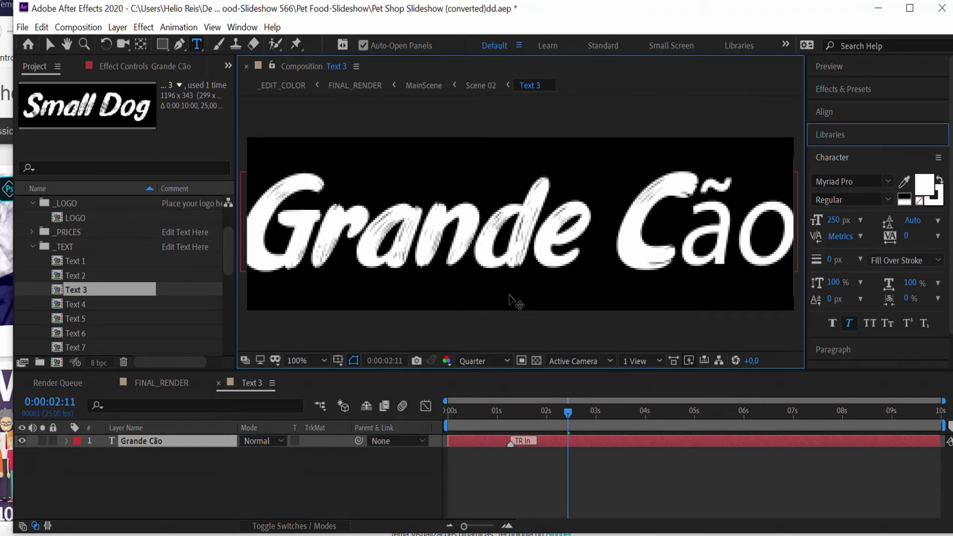
key(BackSpace)
key(BackSpace)
key(BackSpace)
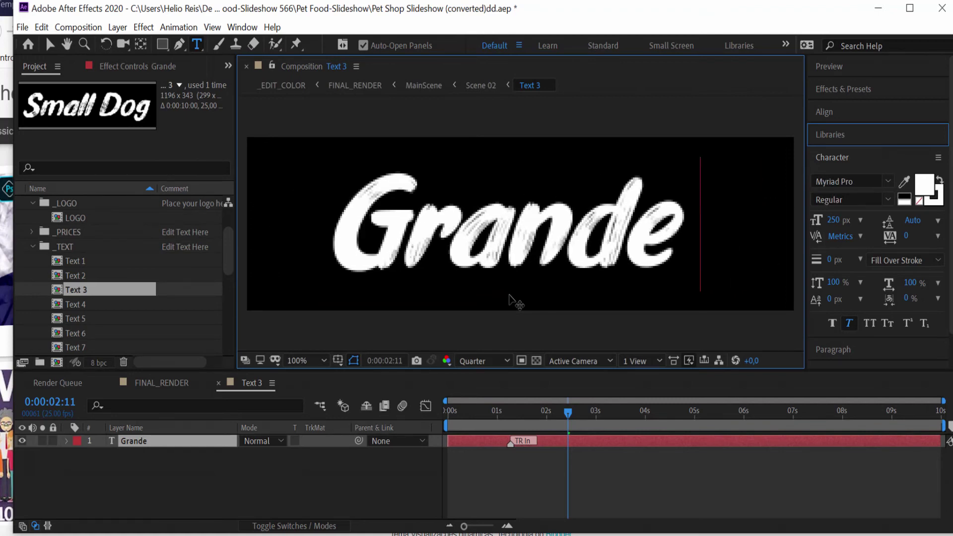
text(dog)
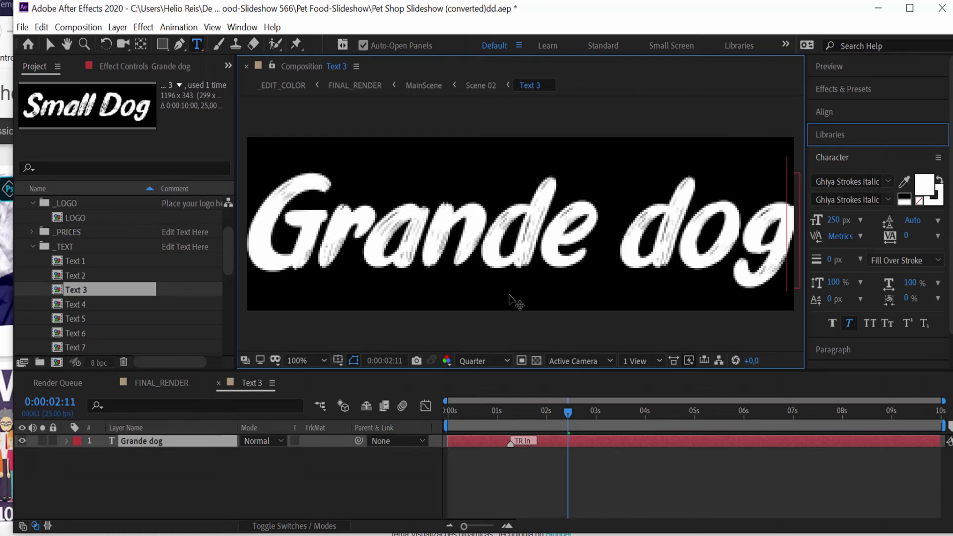
click(219, 382)
key(comma)
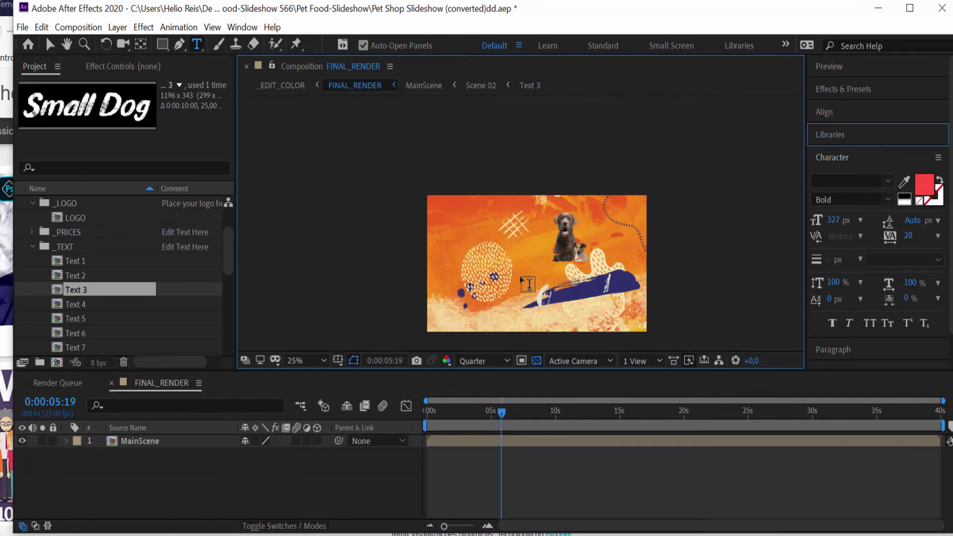
Enlarge the viewer and review the cat, orange and blue scenes at 25% zoom
key(h)
scroll(496, 266, up, 1)
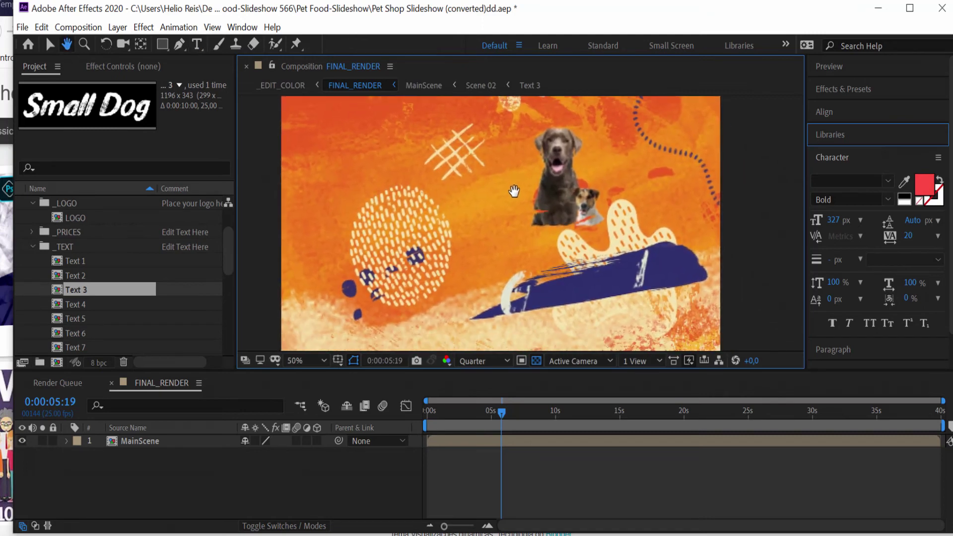
key(v)
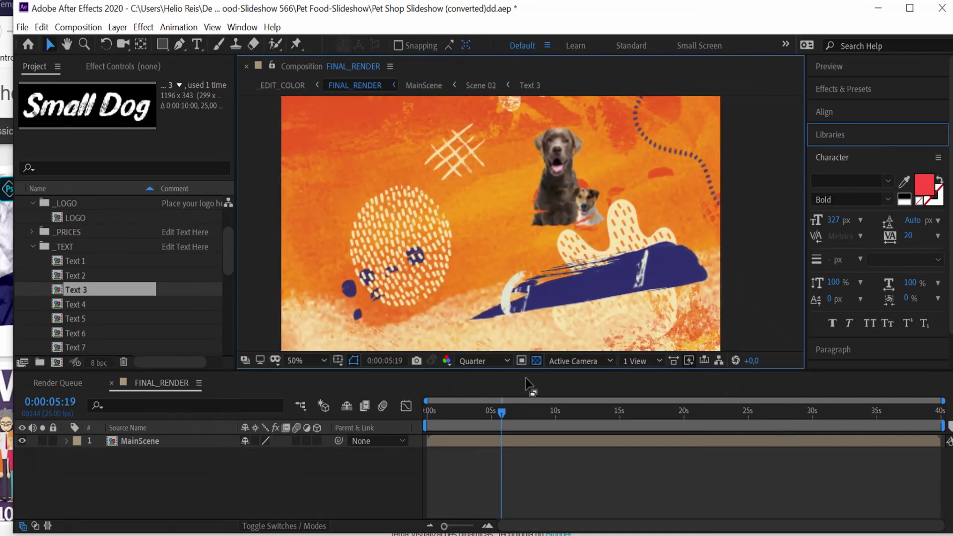
drag(531, 375, 526, 411)
click(480, 446)
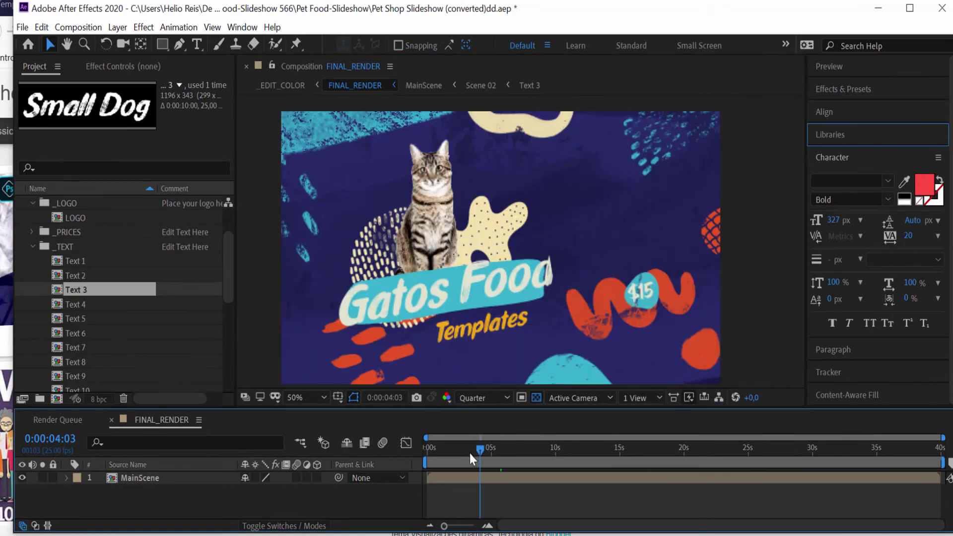
click(497, 447)
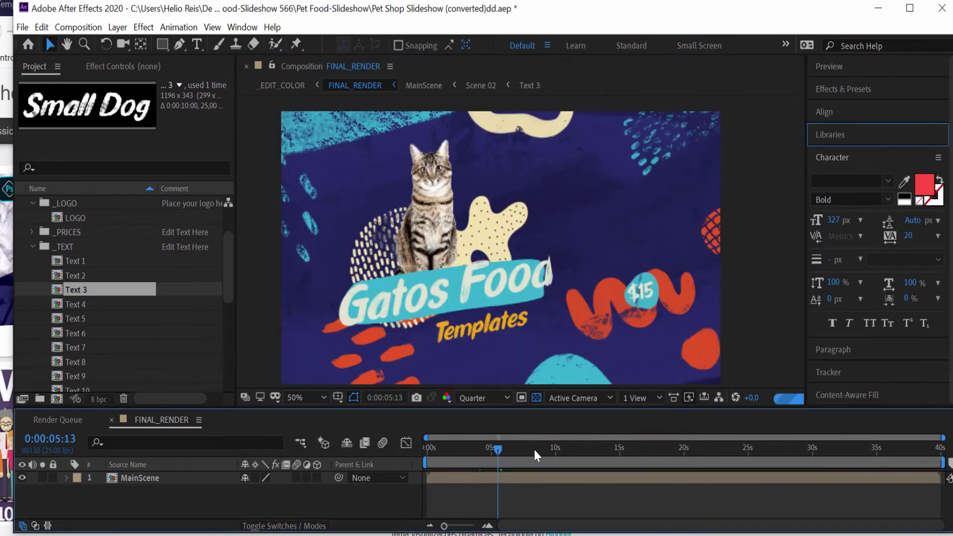
click(540, 448)
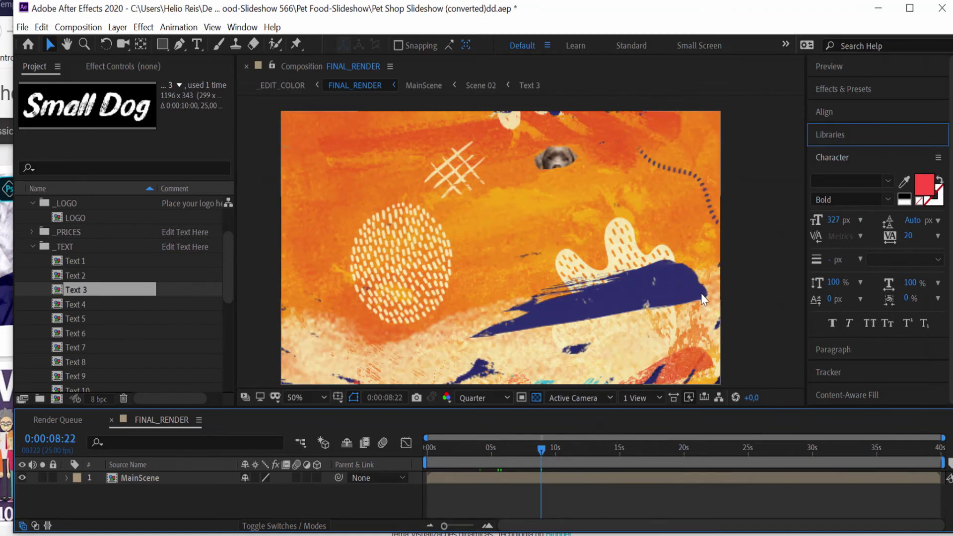
click(596, 446)
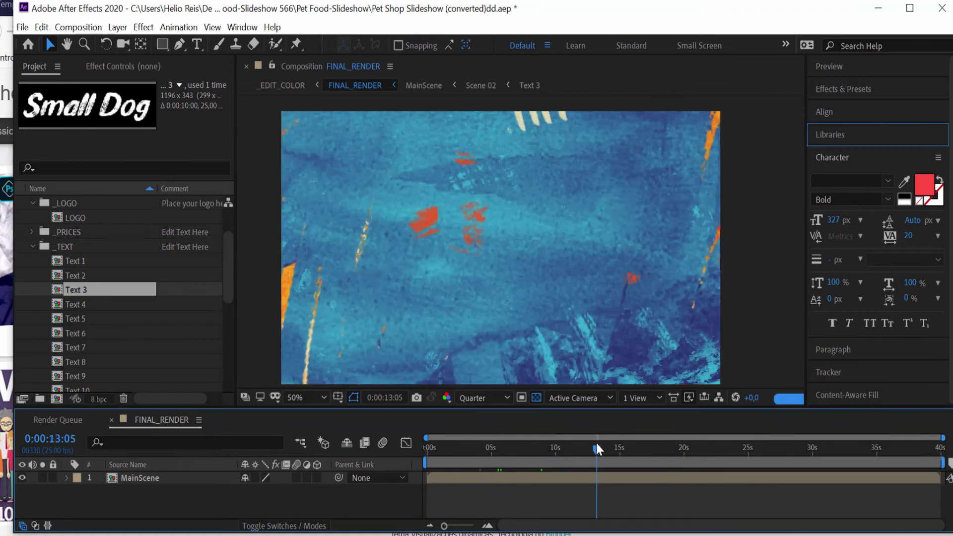
key(comma)
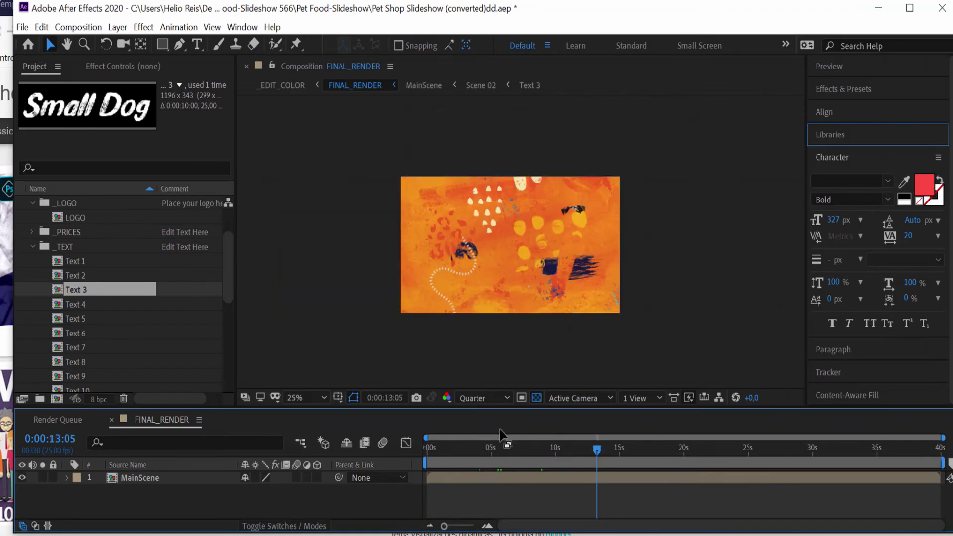
click(458, 449)
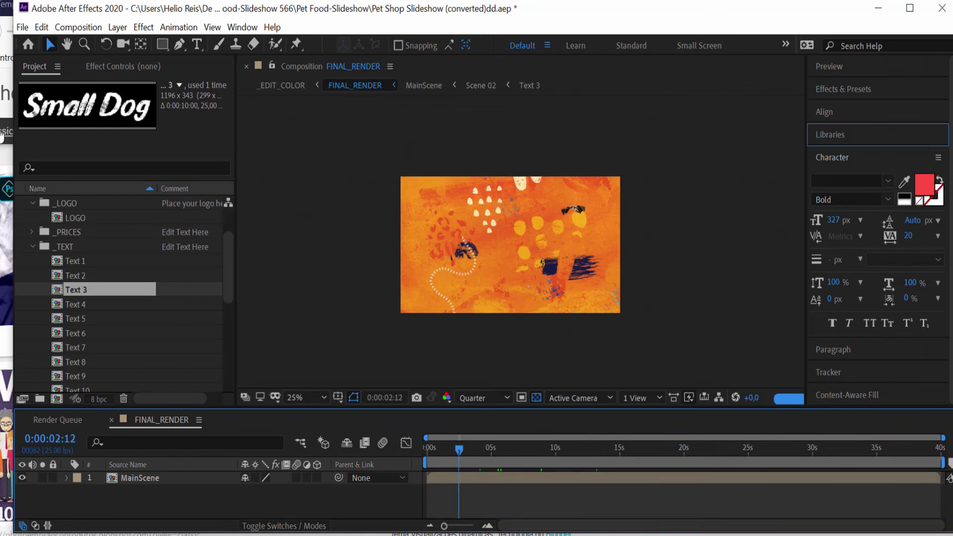
Collapse the _TEXT, 01. Edit Comps and pets folders and zoom the viewer to 50%
click(30, 247)
scroll(31, 239, up, 1)
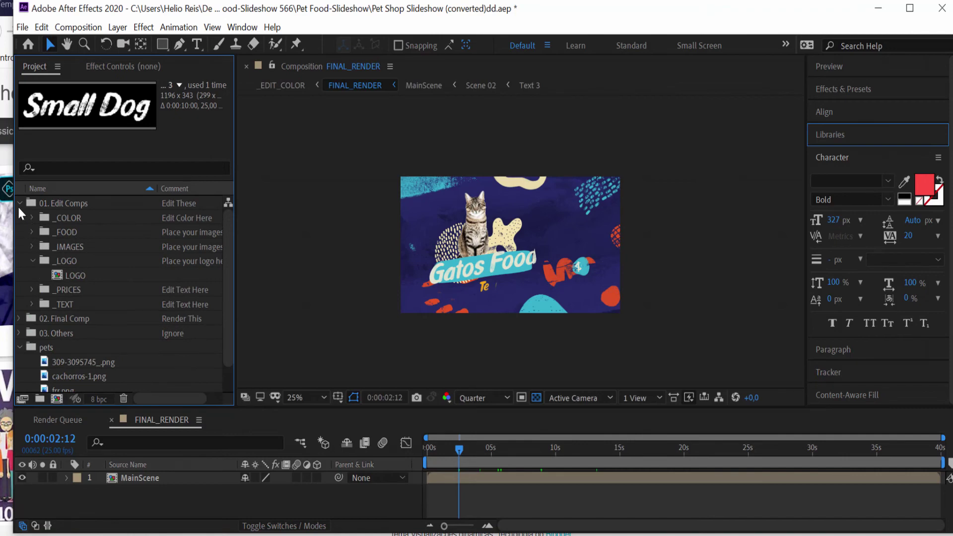
click(20, 203)
click(18, 248)
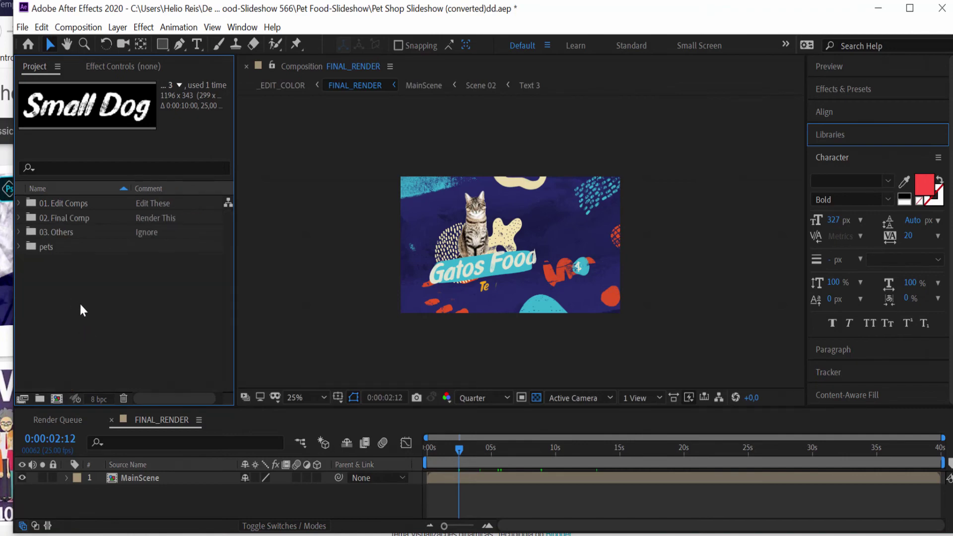
click(33, 248)
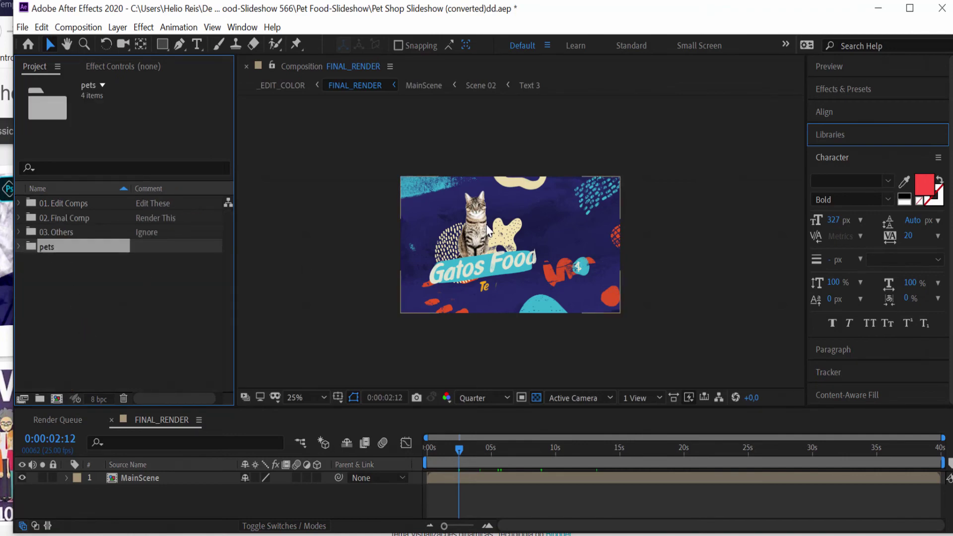
key(period)
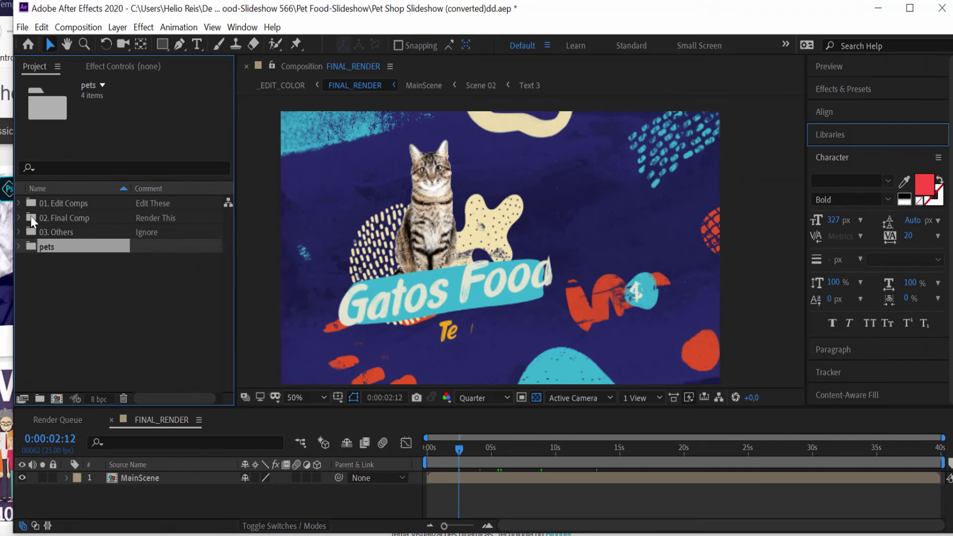
click(40, 206)
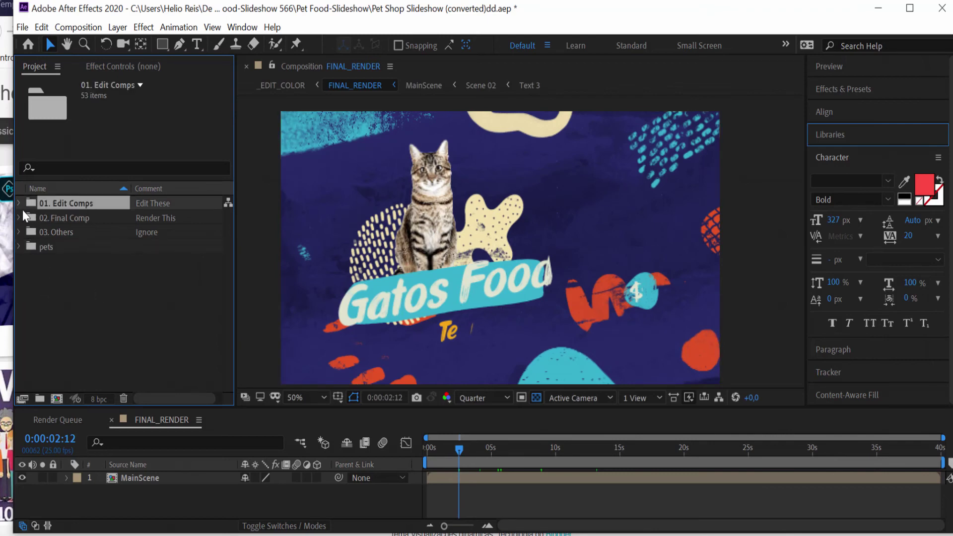
click(18, 206)
click(79, 244)
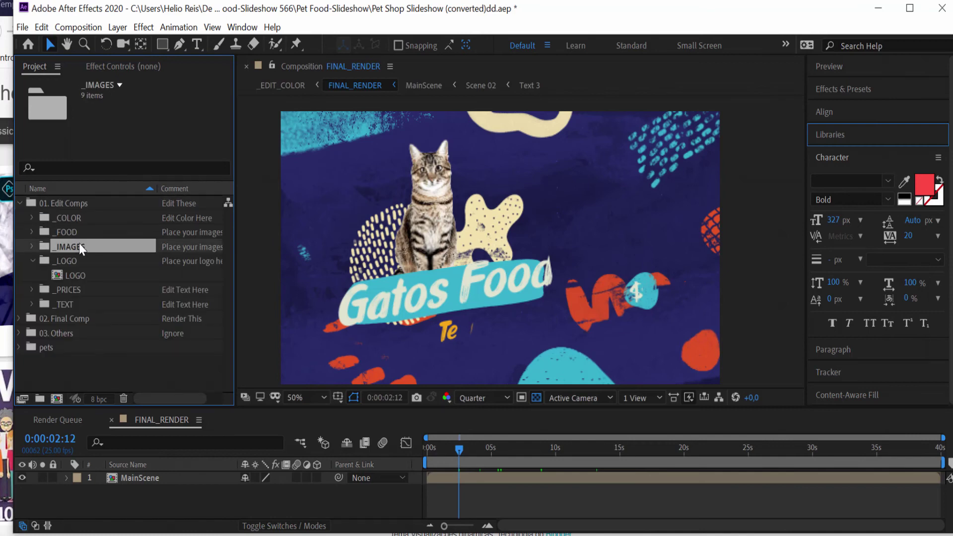
click(64, 262)
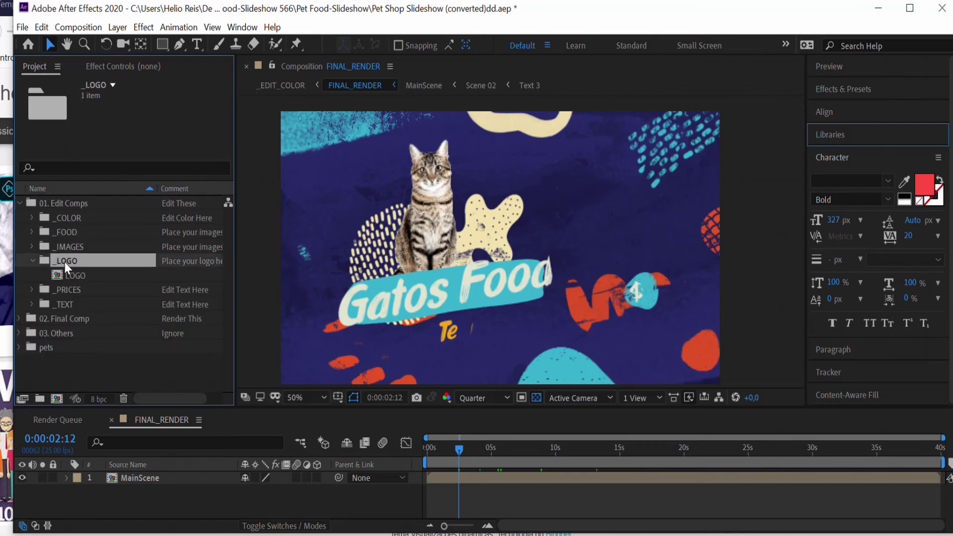
Review the closing frames up to the P logo, settling at 0:00:33:16
click(903, 446)
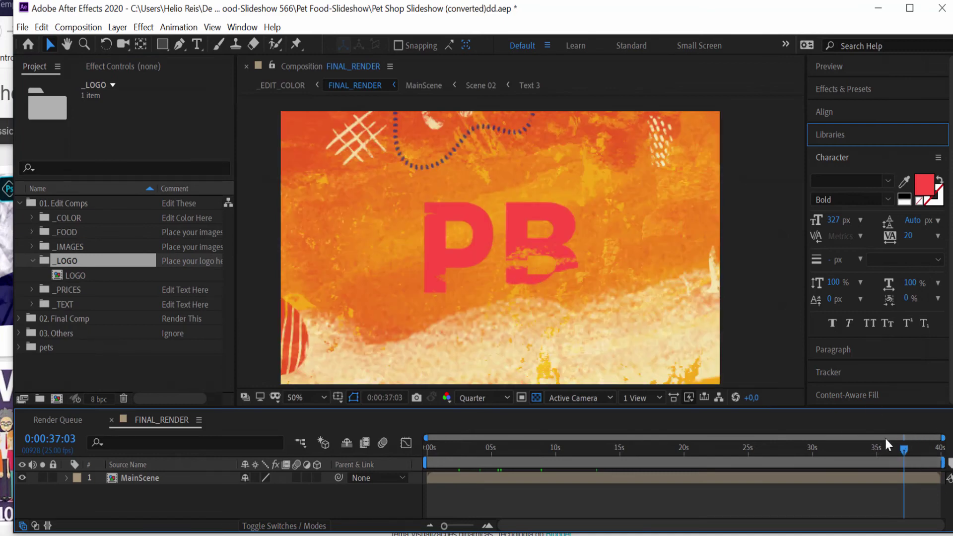
click(882, 447)
click(864, 451)
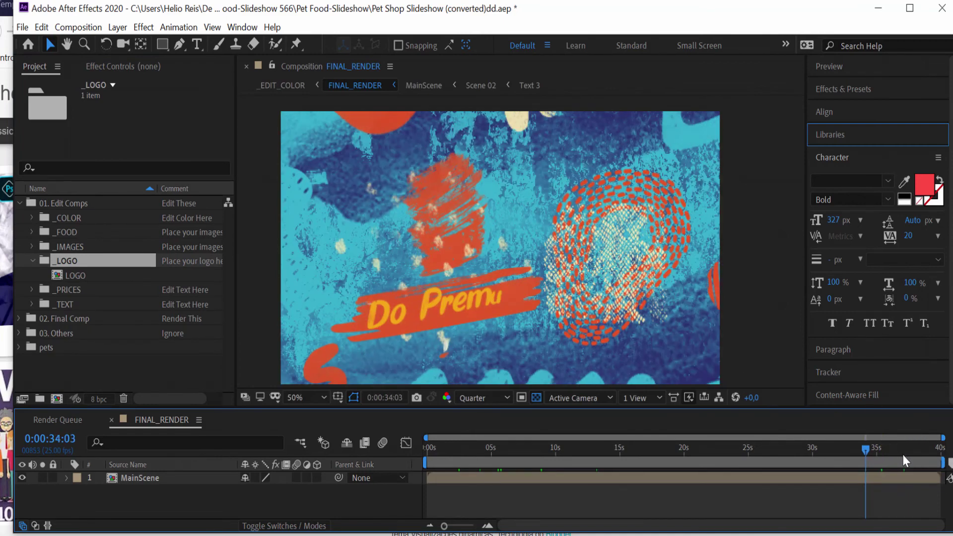
click(903, 454)
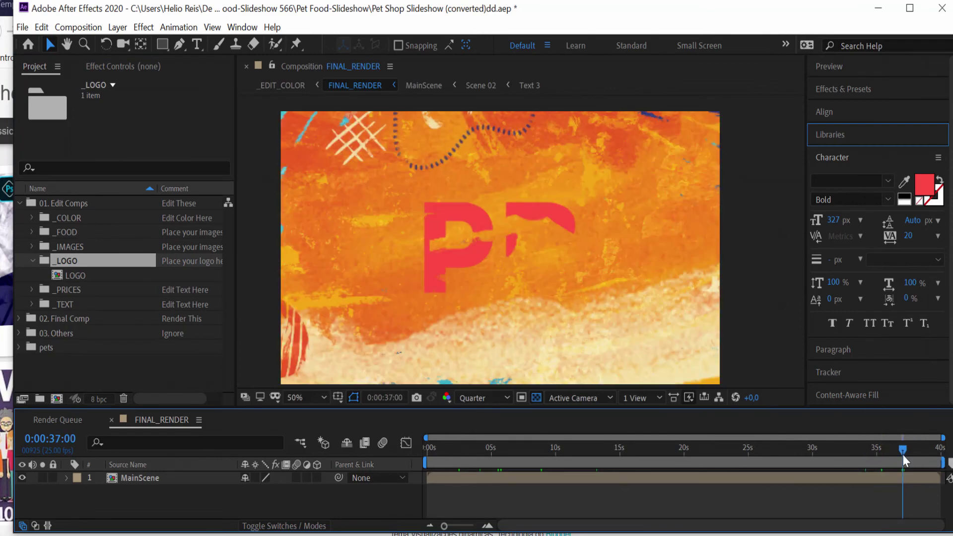
click(860, 452)
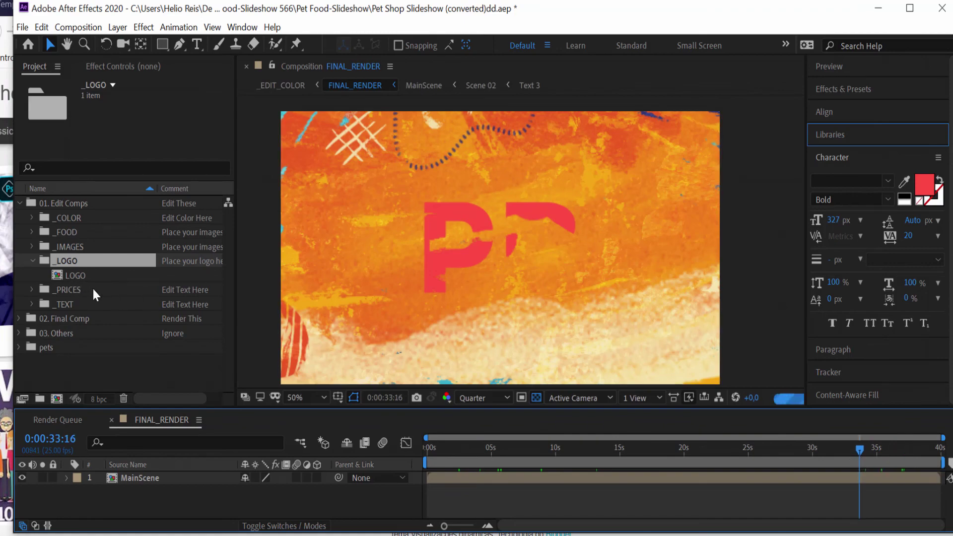
Expand the _IMAGES and _TEXT folders to list Image 01–09 and Text 1–18
click(66, 247)
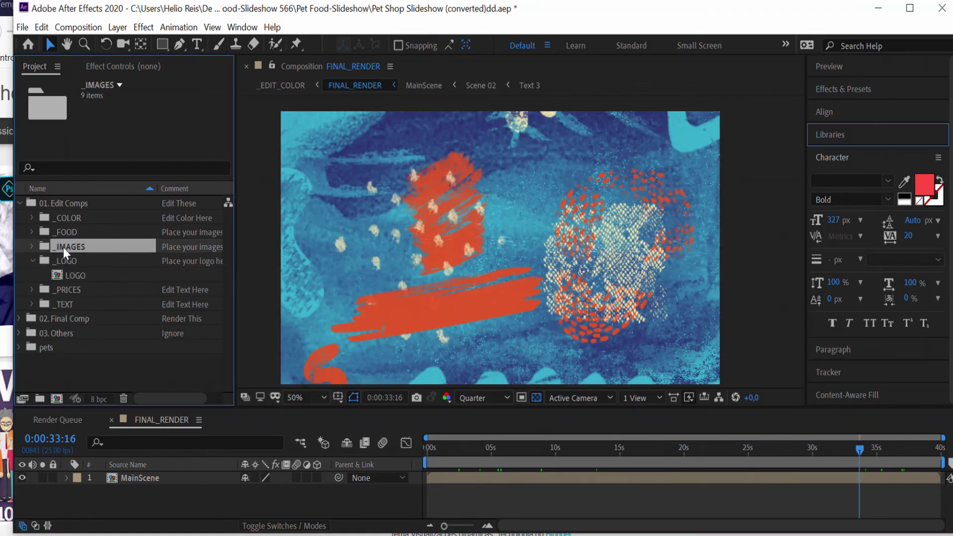
click(32, 247)
scroll(139, 276, down, 3)
scroll(140, 280, up, 3)
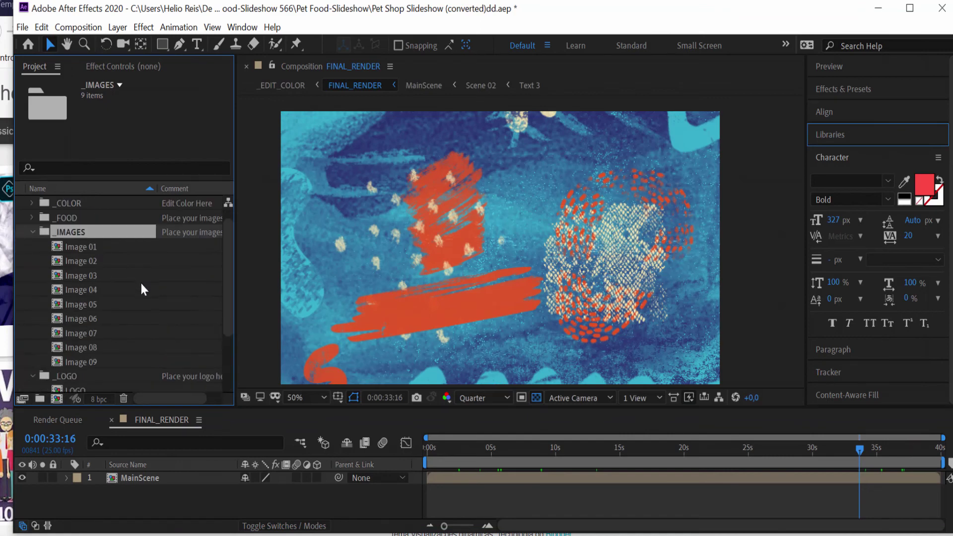
scroll(85, 310, down, 3)
click(32, 333)
scroll(31, 335, down, 3)
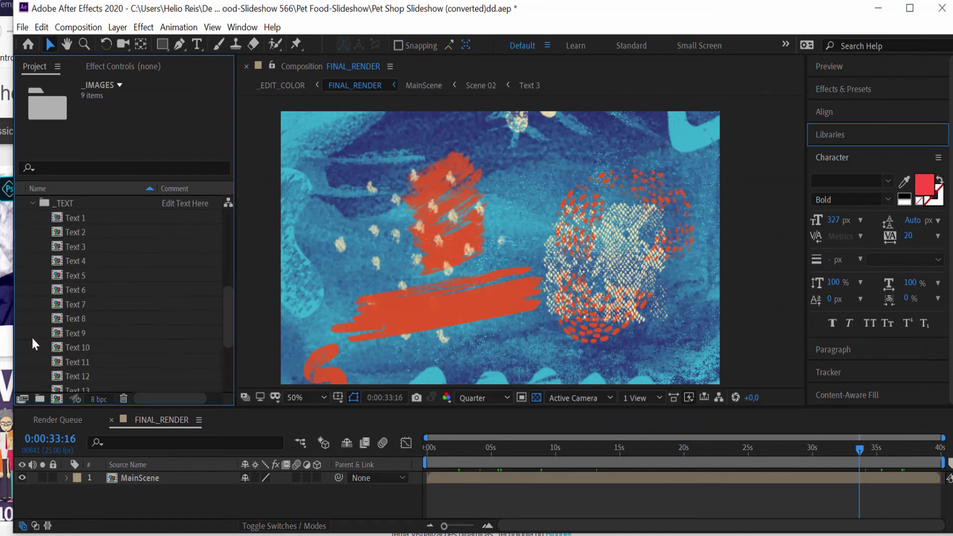
scroll(140, 300, down, 3)
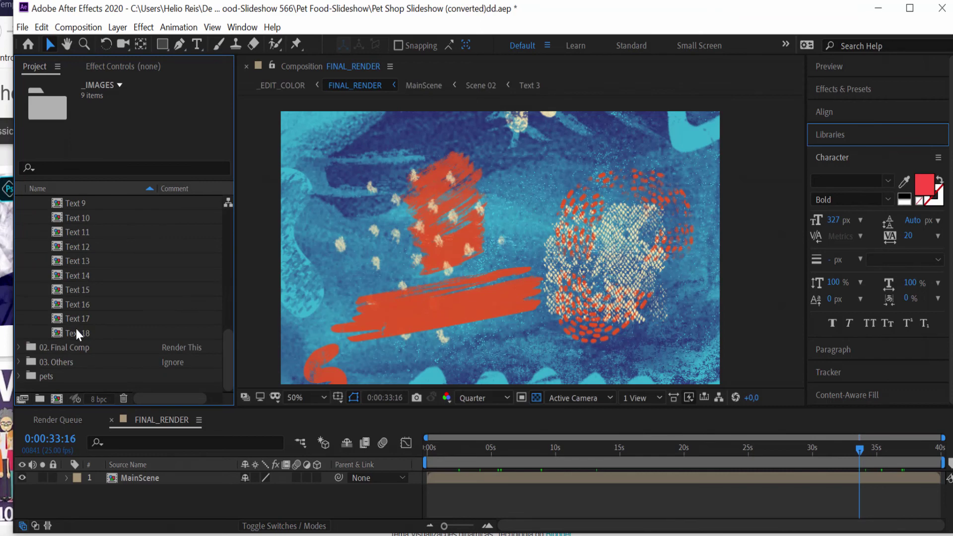
Open Text 18 ('Teeth Care') and Text 17 ('Dog Premium') and scrub their animations
double_click(76, 329)
click(689, 460)
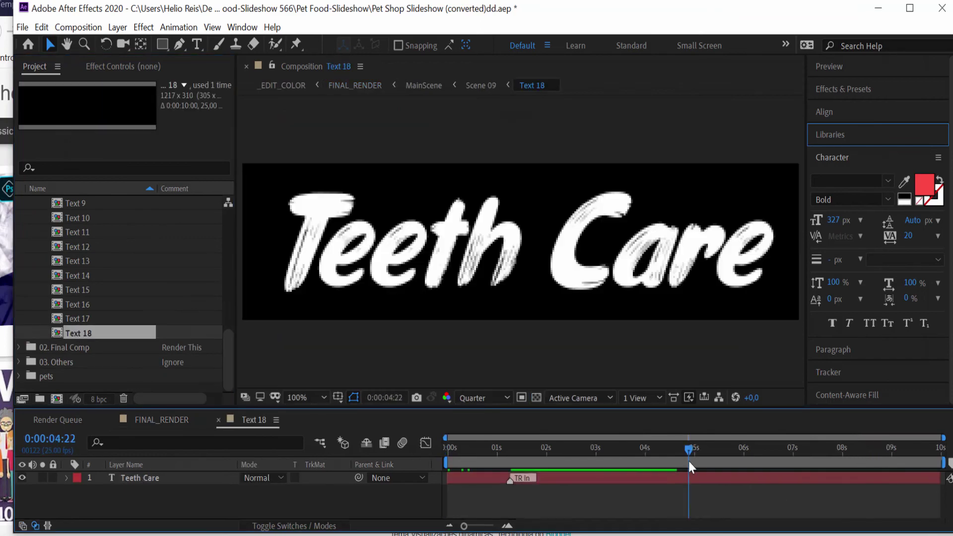
click(84, 319)
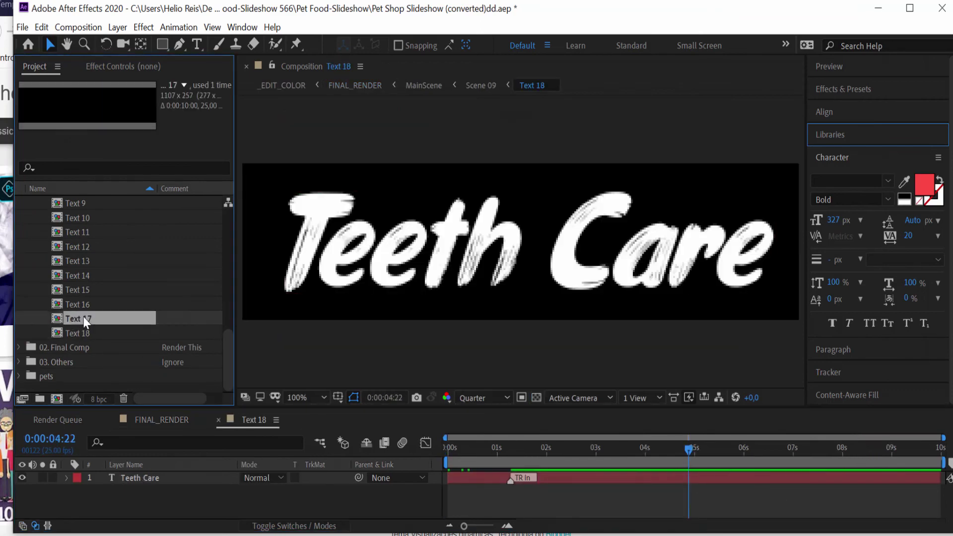
double_click(83, 318)
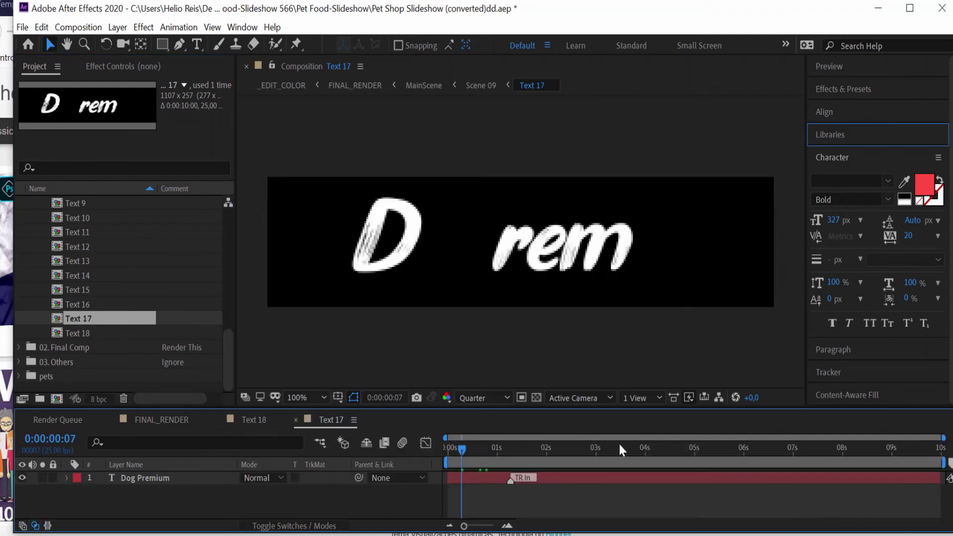
drag(623, 443, 739, 458)
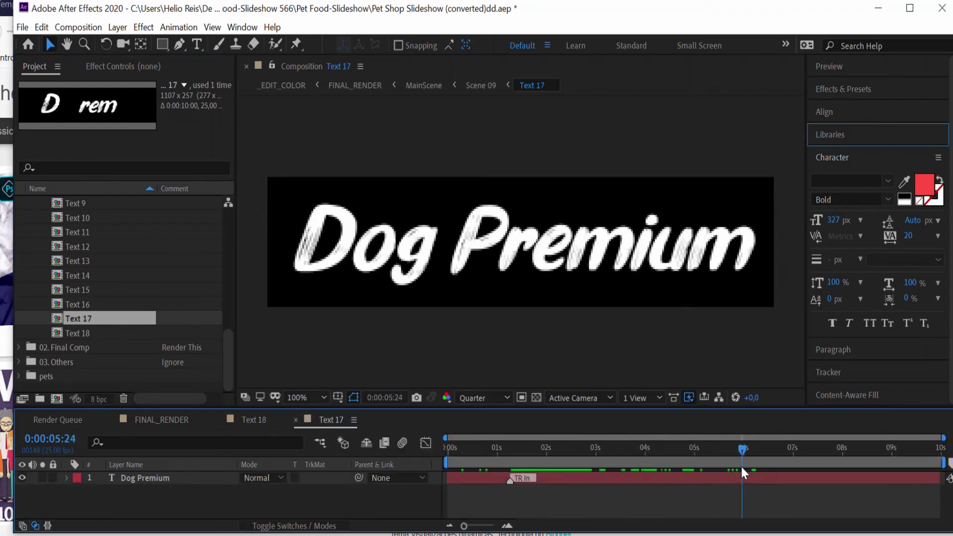
Collapse the _TEXT, _IMAGES and 01. Edit Comps folders and expand 02. Final Comp
scroll(88, 302, up, 3)
scroll(82, 282, up, 3)
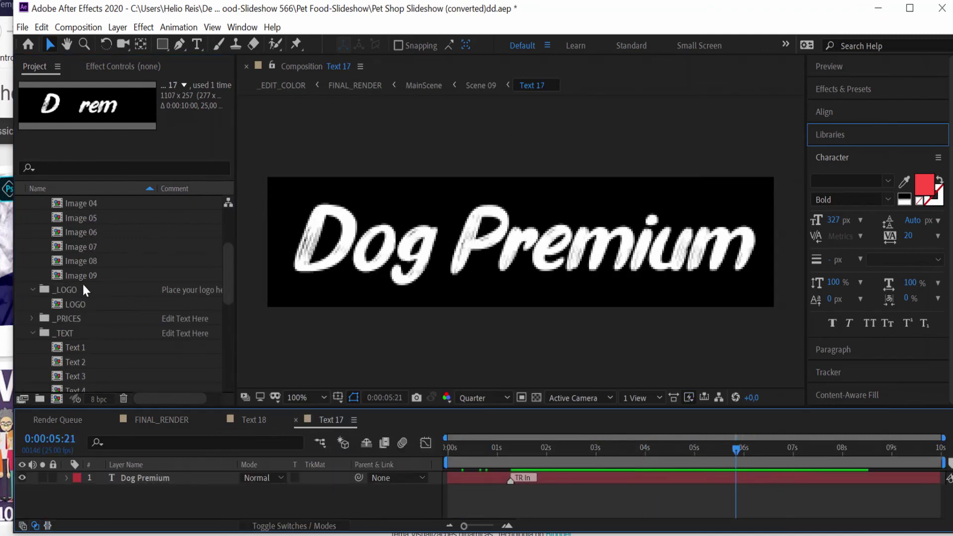
click(32, 326)
scroll(46, 291, up, 3)
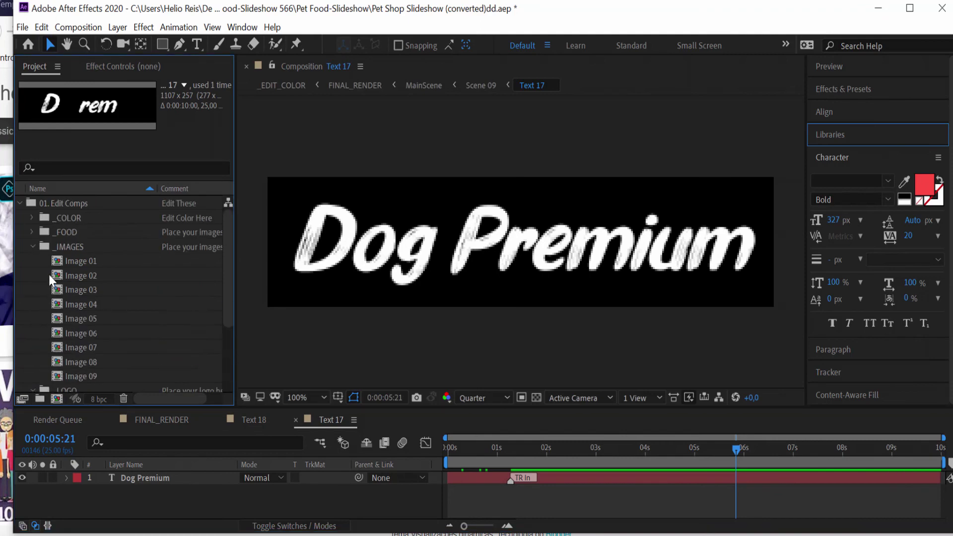
click(32, 247)
click(20, 205)
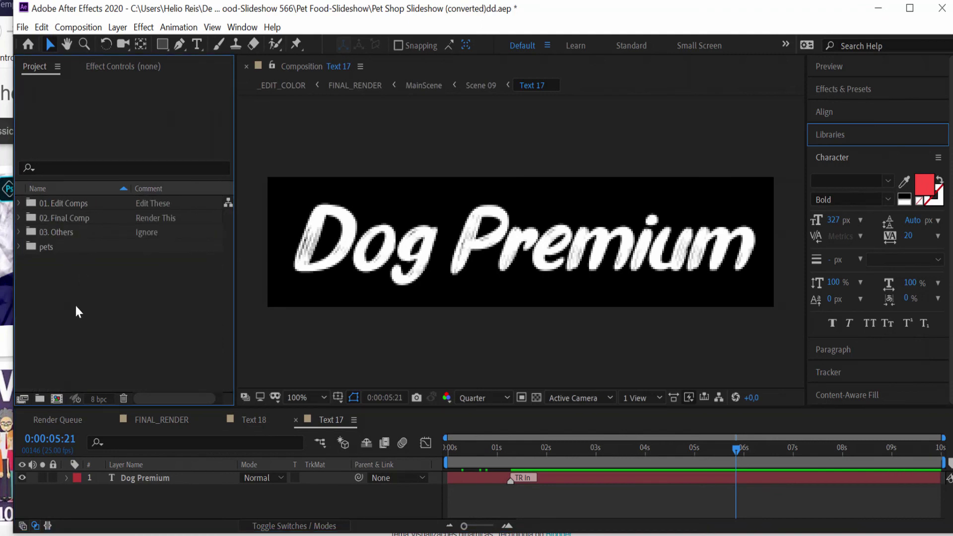
click(54, 222)
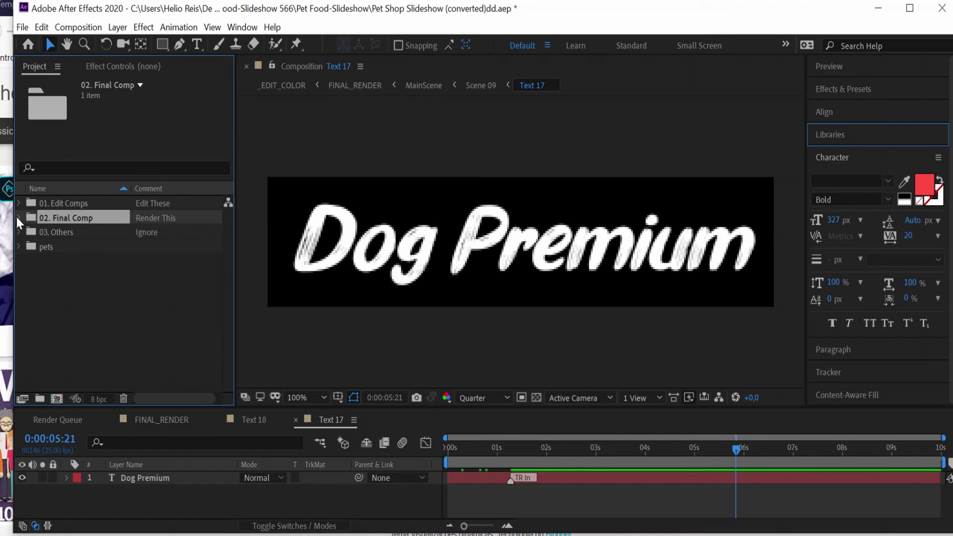
click(19, 219)
Add FINAL_RENDER to the Render Queue and enlarge the queue to show its Lossless FINAL_RENDER.avi output
double_click(67, 233)
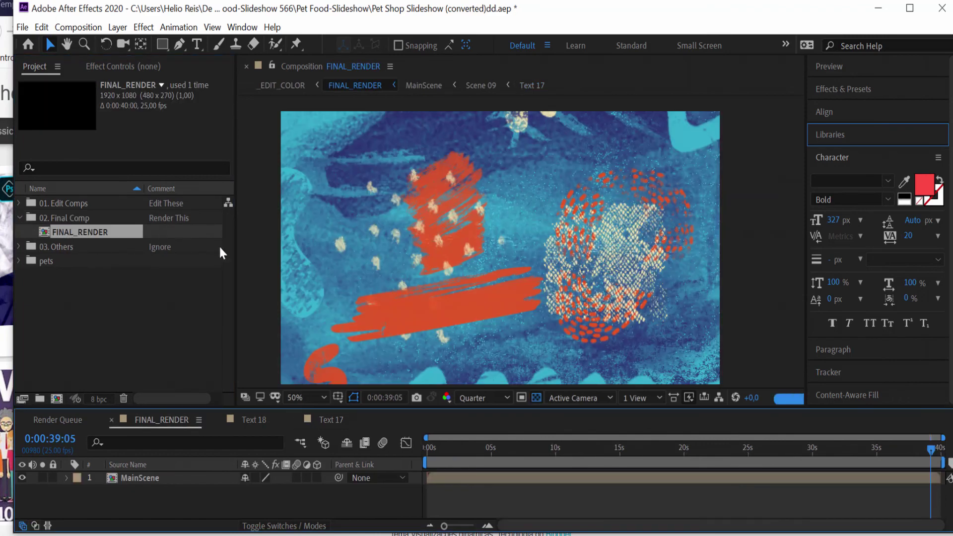
click(79, 27)
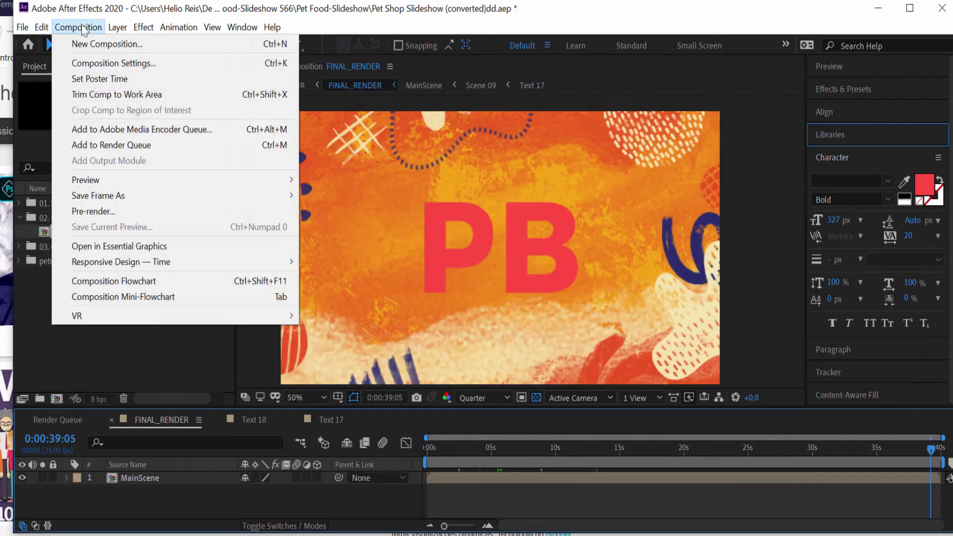
click(125, 147)
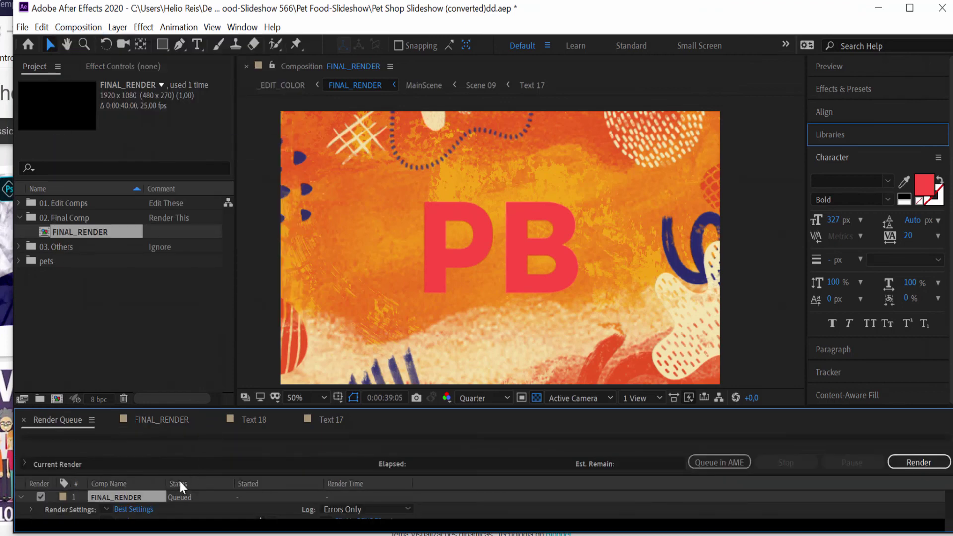
click(253, 419)
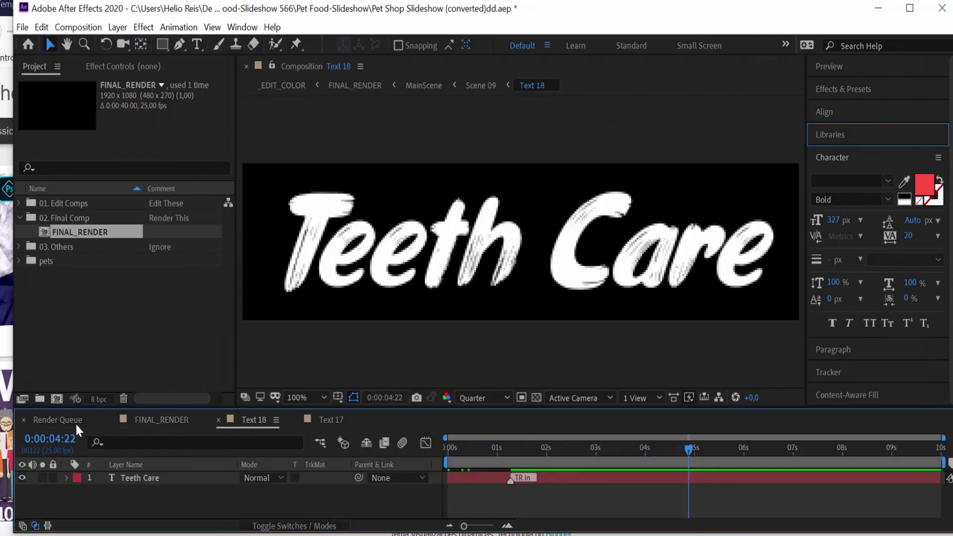
click(58, 419)
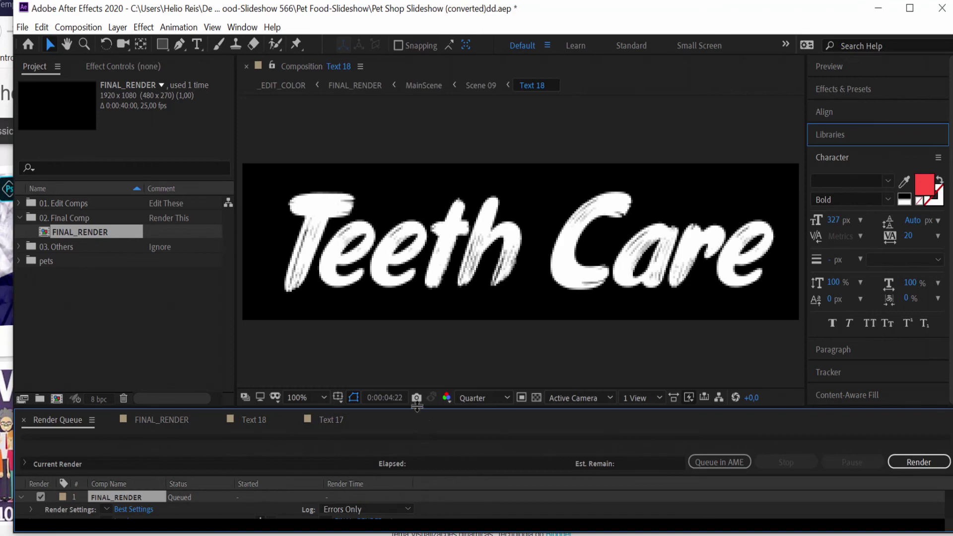
drag(423, 408, 426, 310)
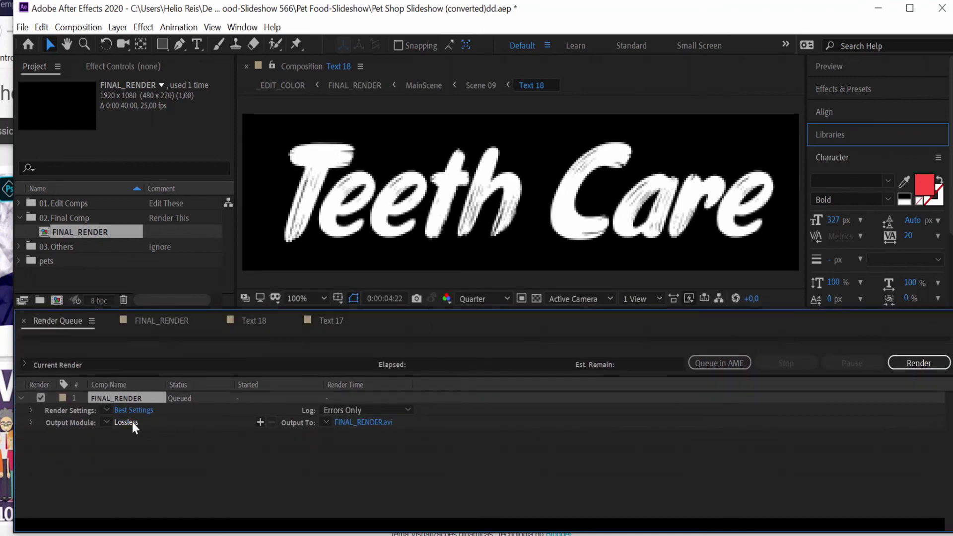
Change the FINAL_RENDER output module format from Lossless to QuickTime
click(126, 421)
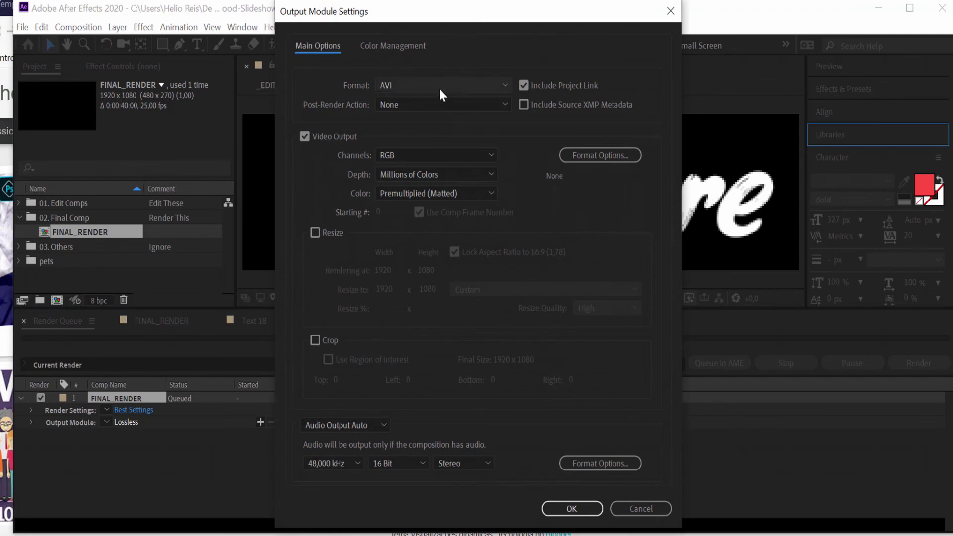
click(439, 88)
click(437, 248)
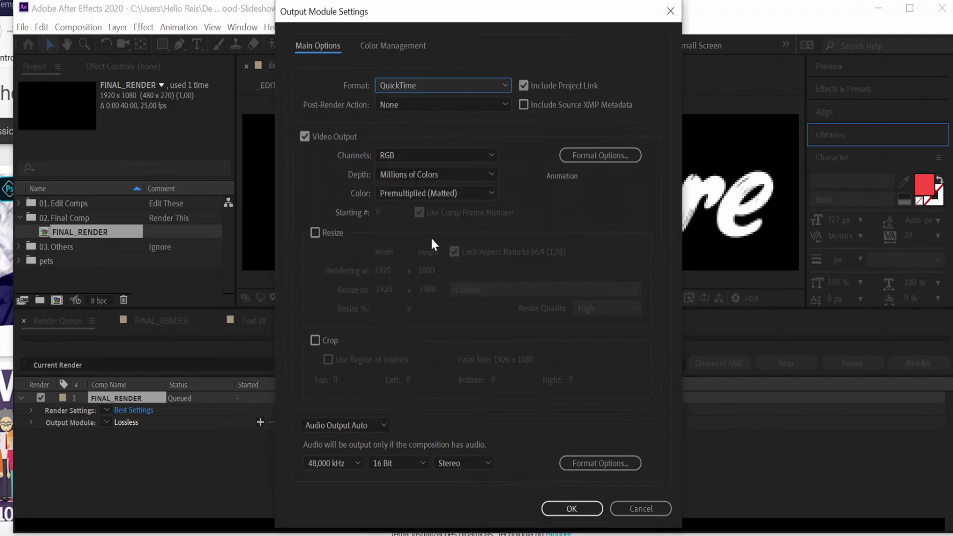
click(572, 508)
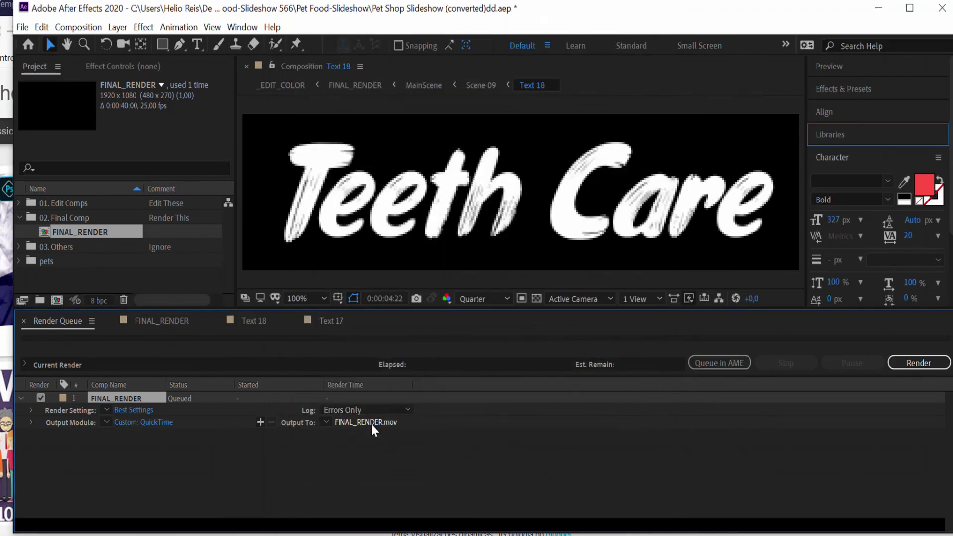
Set the output file to FINAL_RENDERss.mov on the desktop
click(371, 422)
click(82, 145)
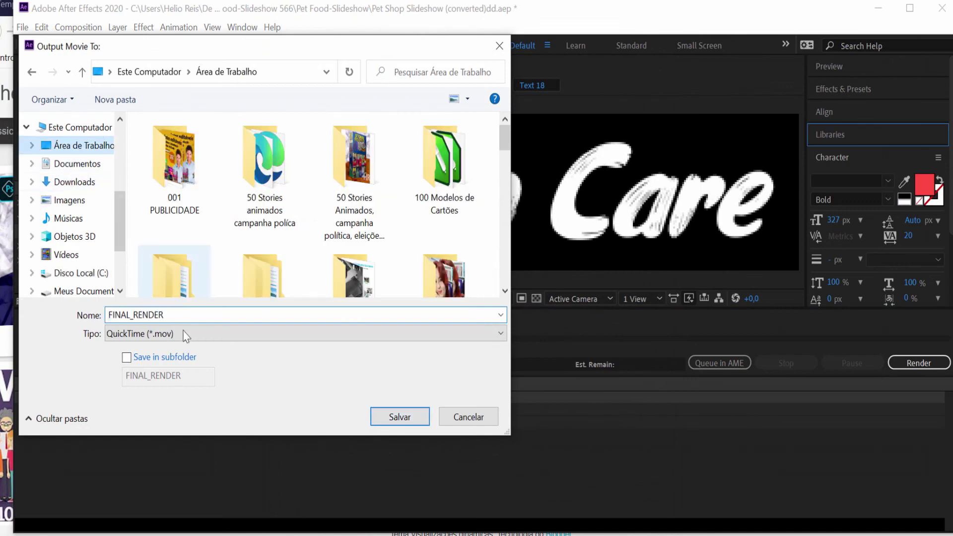
click(187, 316)
click(203, 314)
text(ss)
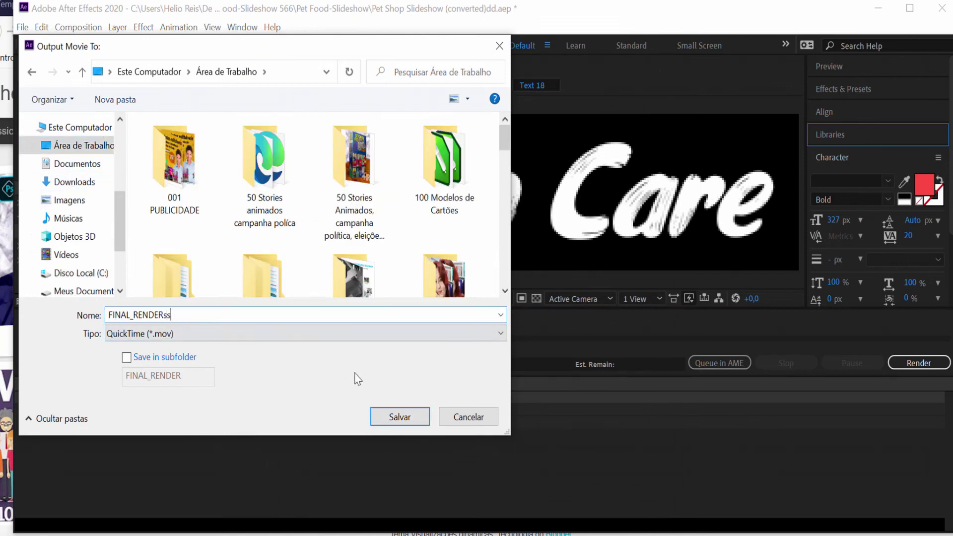
click(392, 419)
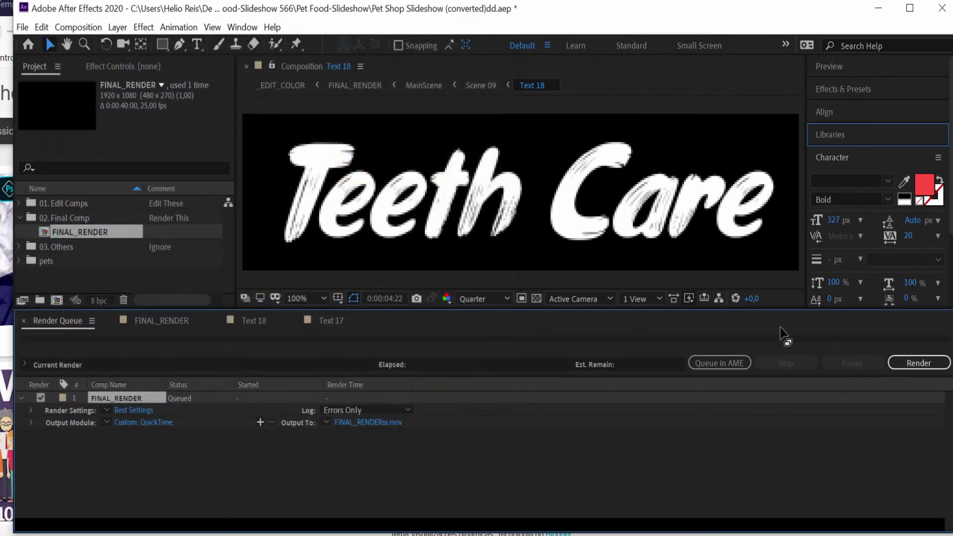
Render the queued FINAL_RENDER composition, enlarging the viewer, then stop it after 12 seconds
click(916, 363)
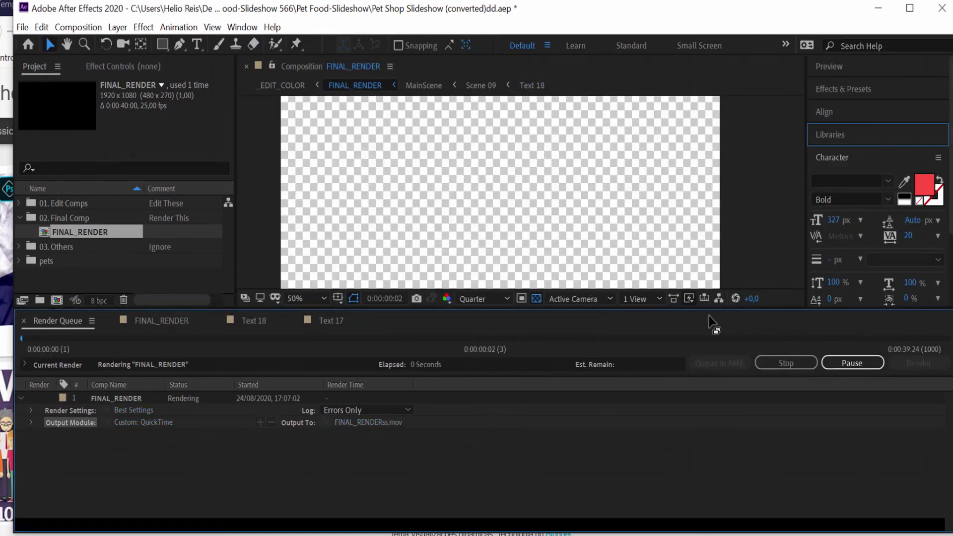
drag(708, 311, 728, 370)
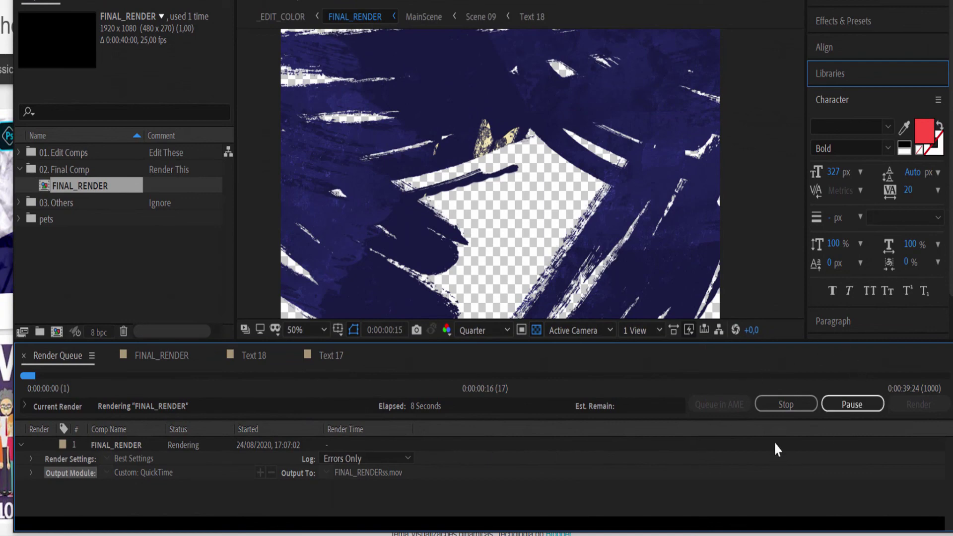
click(793, 406)
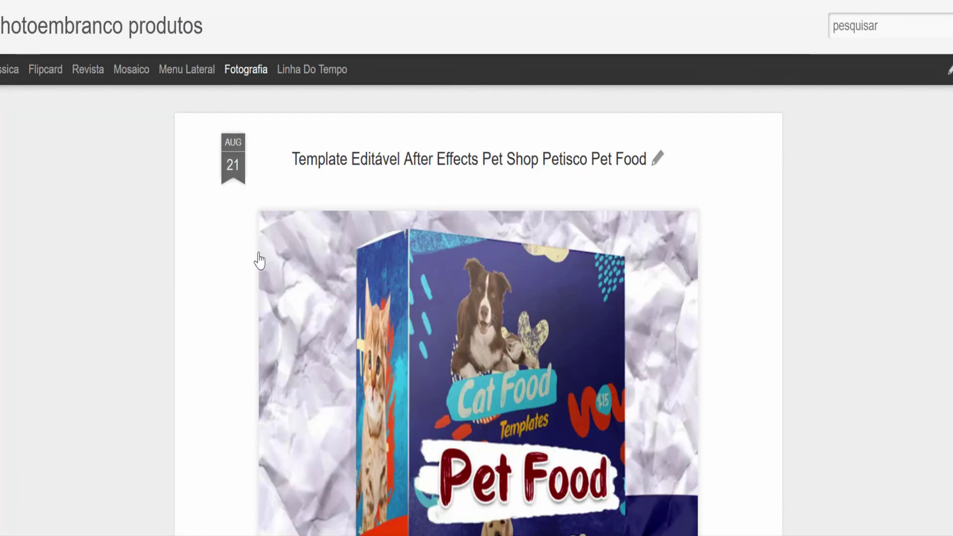
Scroll down and back up through the Pet Food template post twice
scroll(263, 256, down, 5)
scroll(296, 266, up, 5)
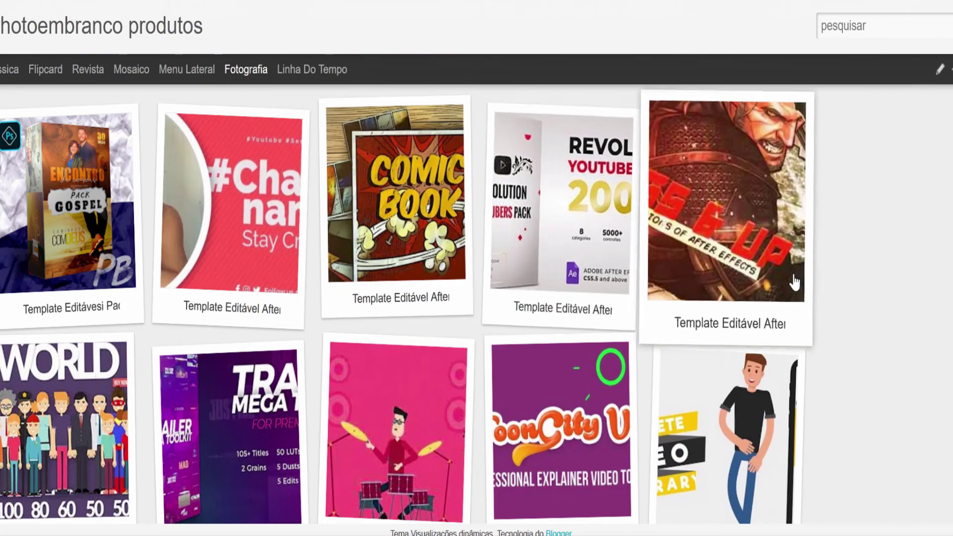
scroll(808, 271, down, 5)
scroll(810, 266, up, 5)
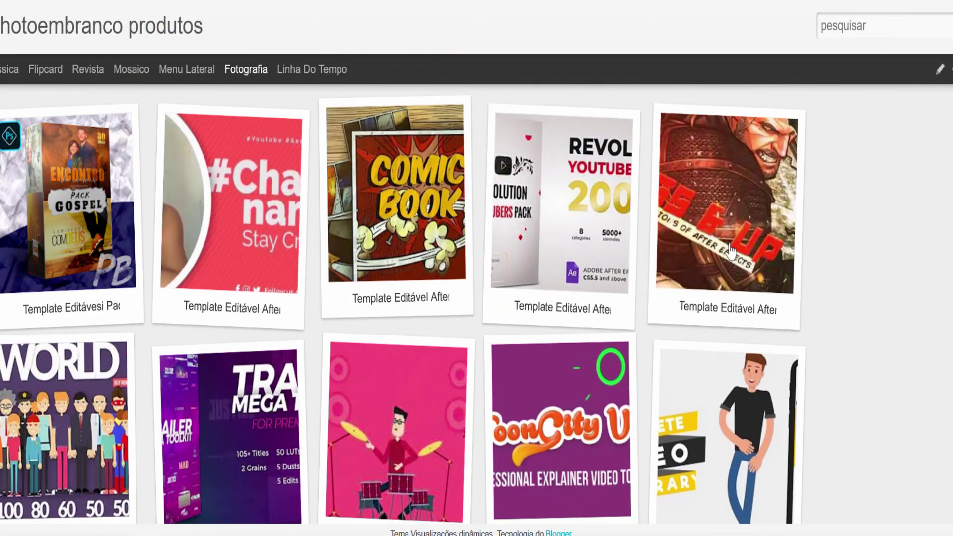